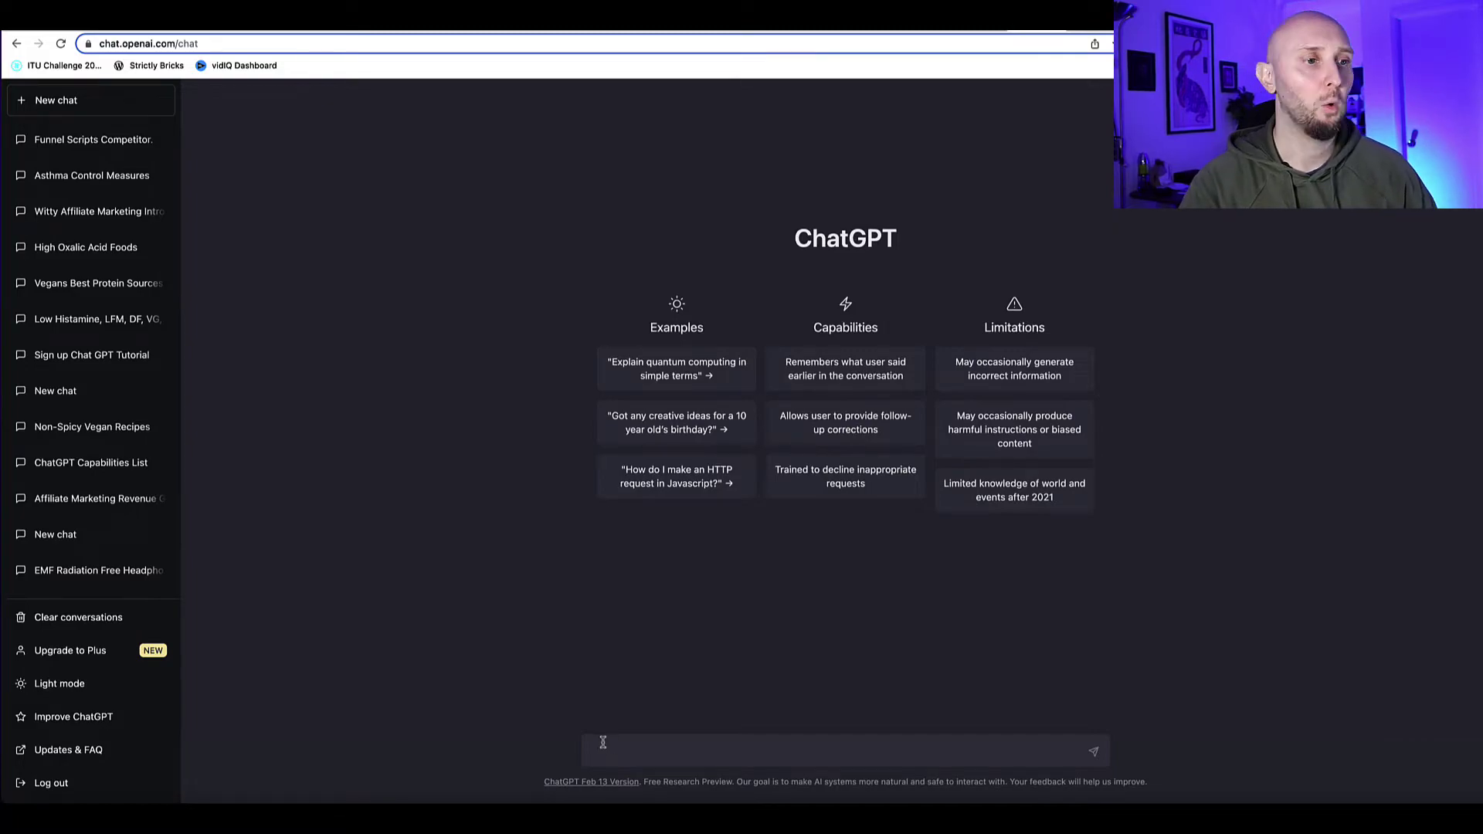
# - Paste the prompt "give me a keyword list for the topic 'cryptocurrency'" into a new chat
pyautogui.click(590, 765)
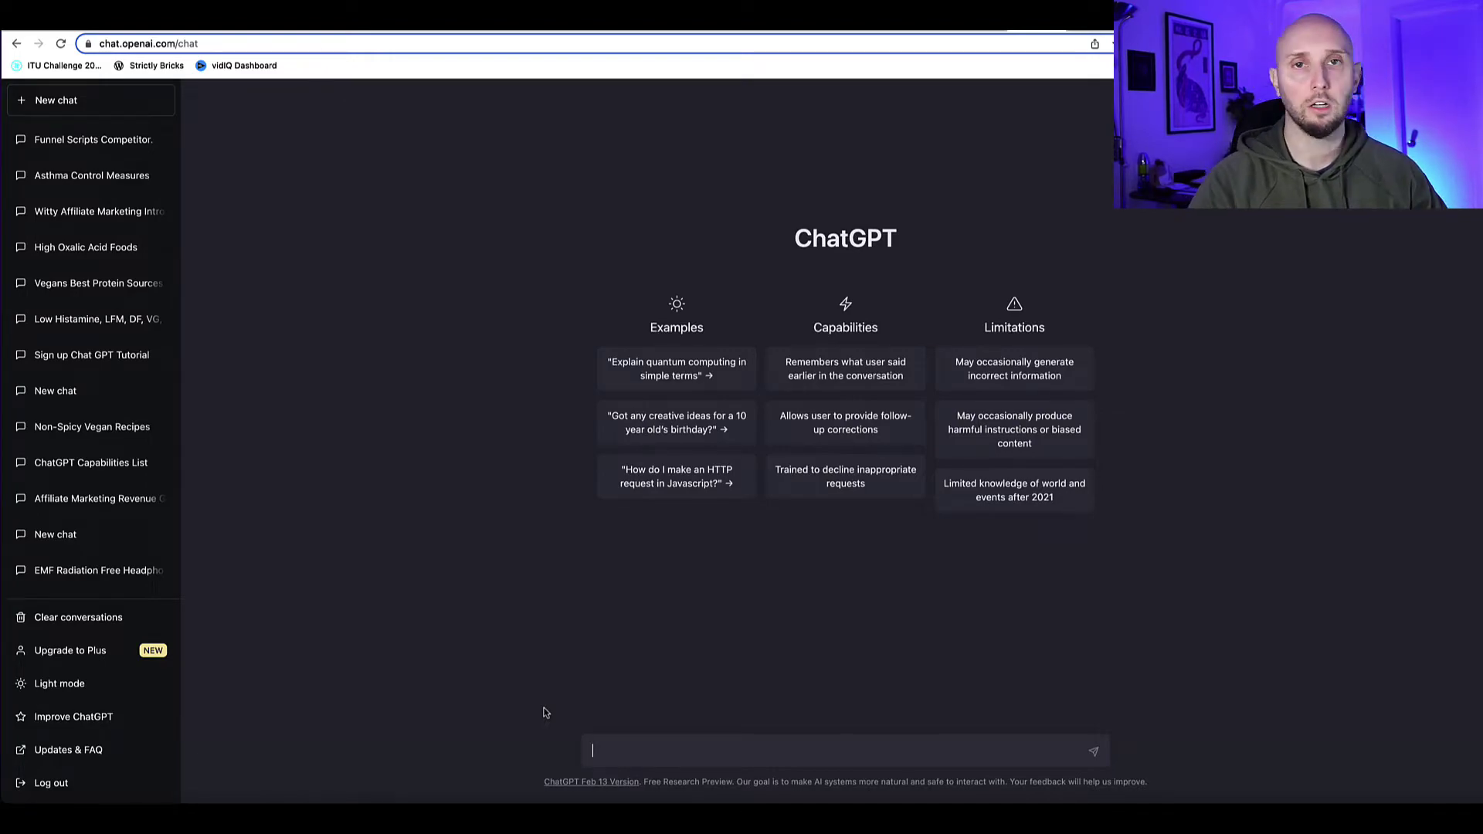
pyautogui.write("give me a keyword list for the topic 'cryptocurrency'")
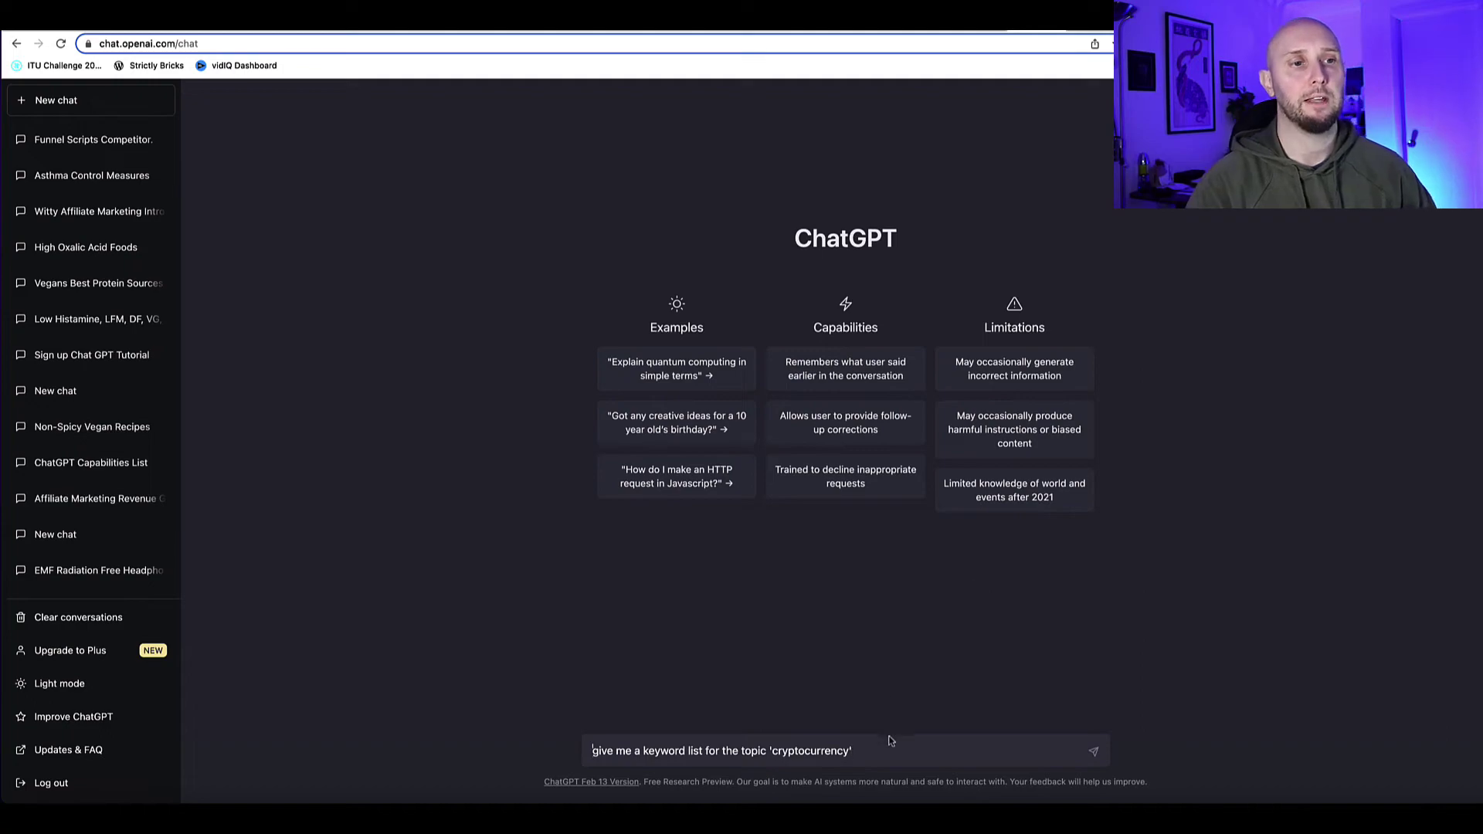
# - Send the cryptocurrency keyword request, then begin asking for 20 Bitcoin blog post keywords
pyautogui.press('Return')
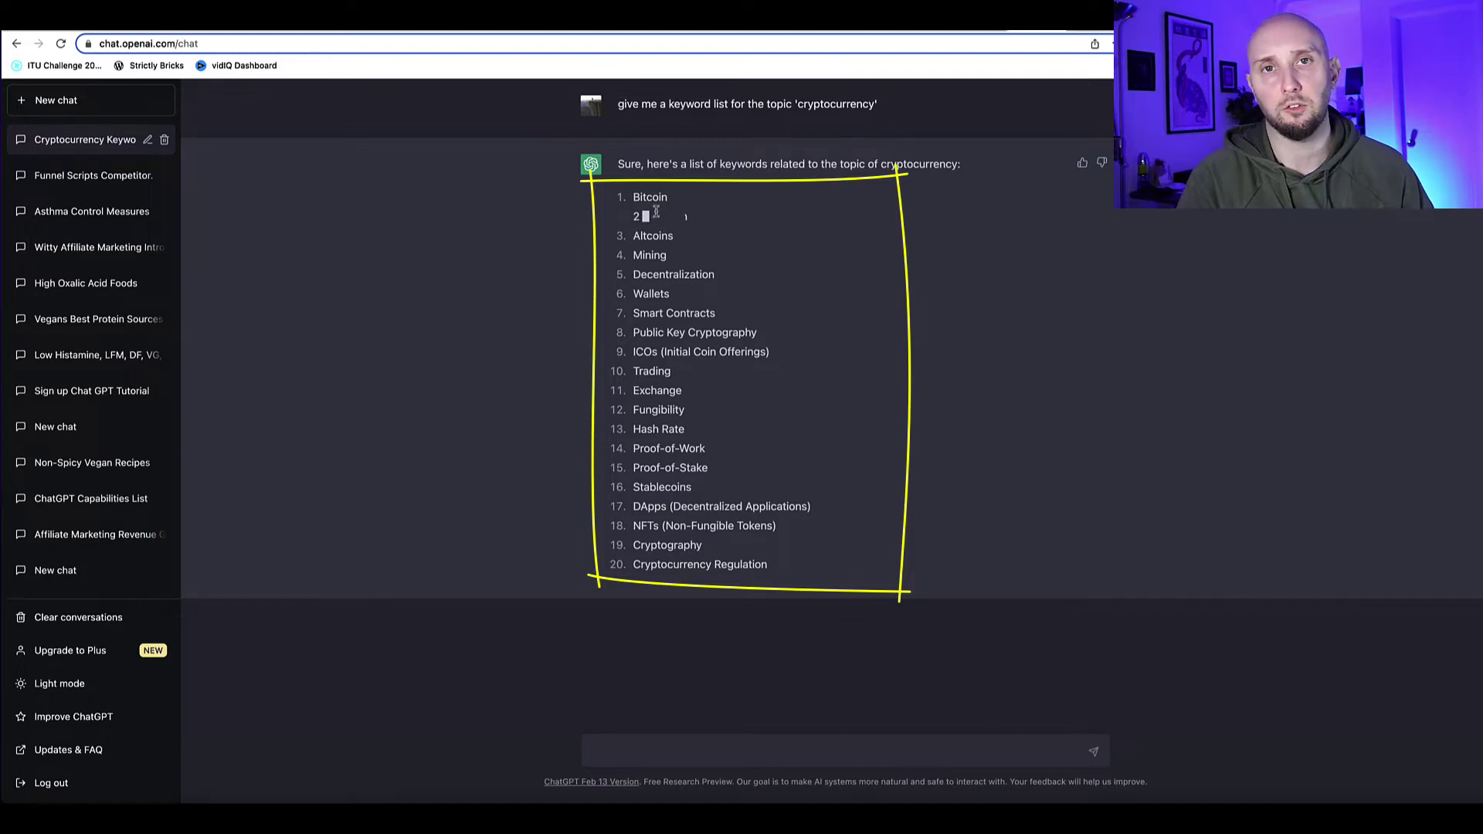
pyautogui.write('give me a')
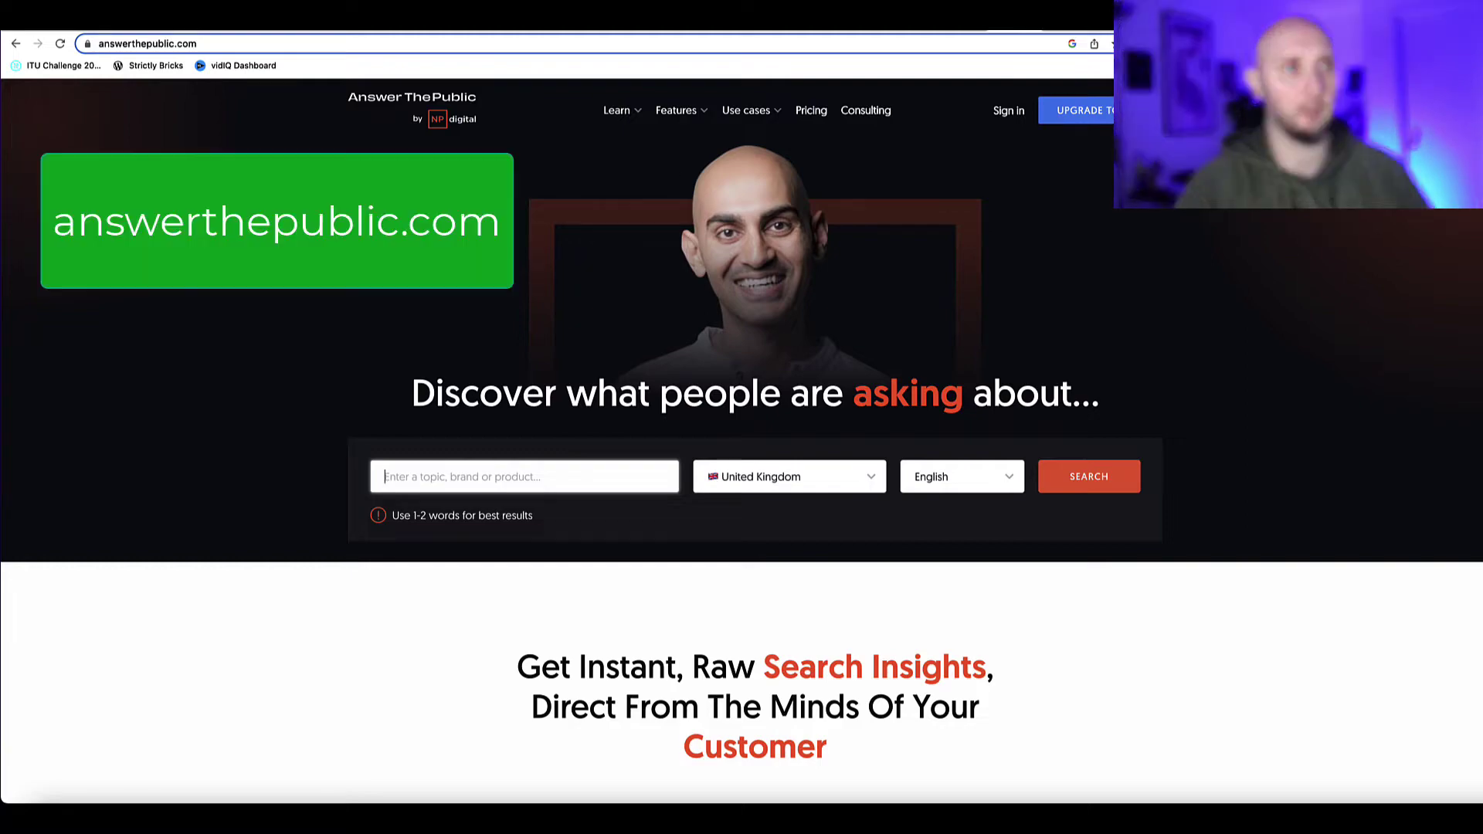
# - Search AnswerThePublic for 'Bitcoin' and view the 392 results as lists
pyautogui.write('Bitcoin')
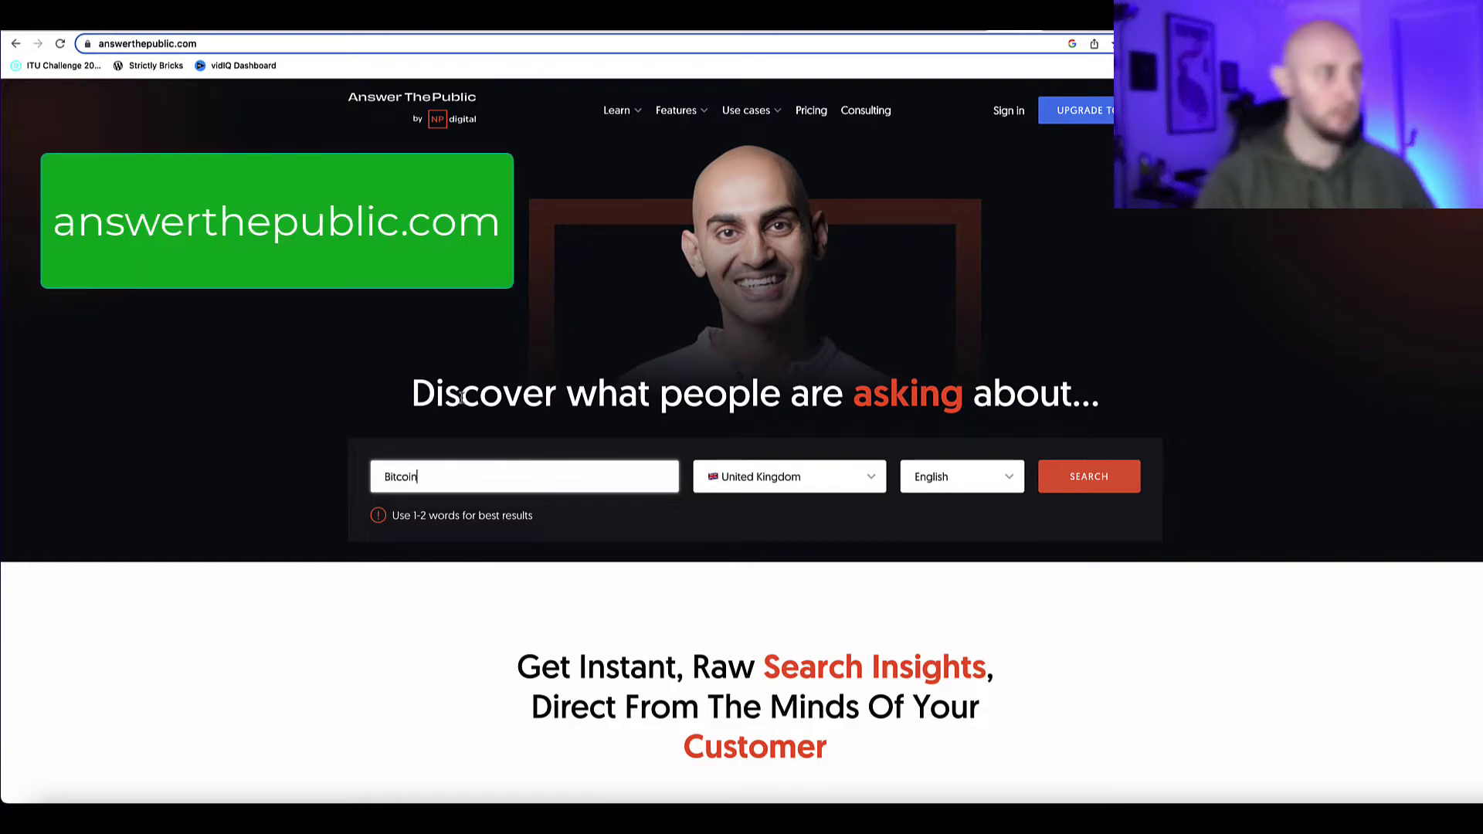
pyautogui.press('Return')
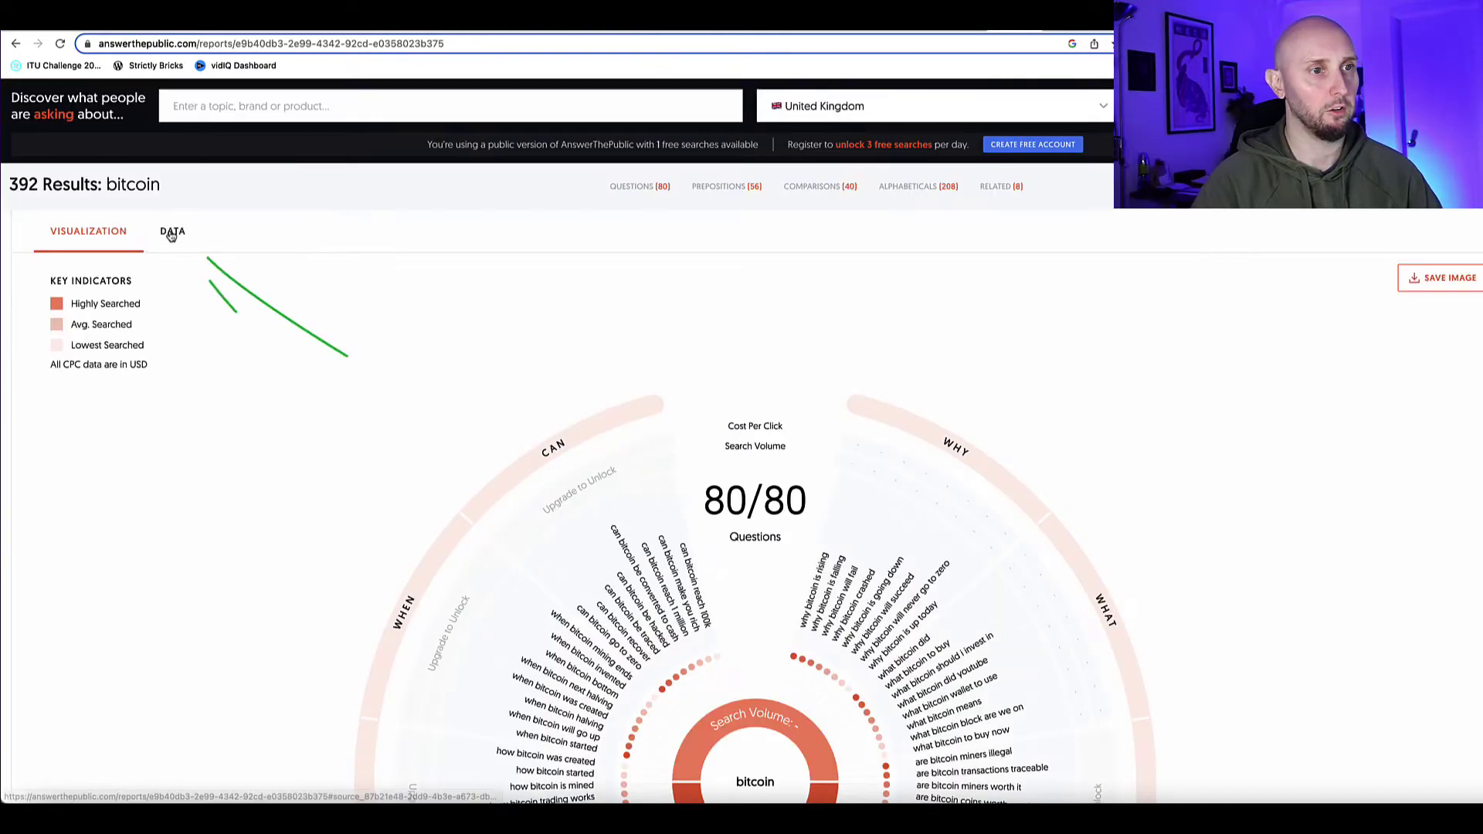
pyautogui.click(172, 231)
pyautogui.scroll(-1, 917, 407)
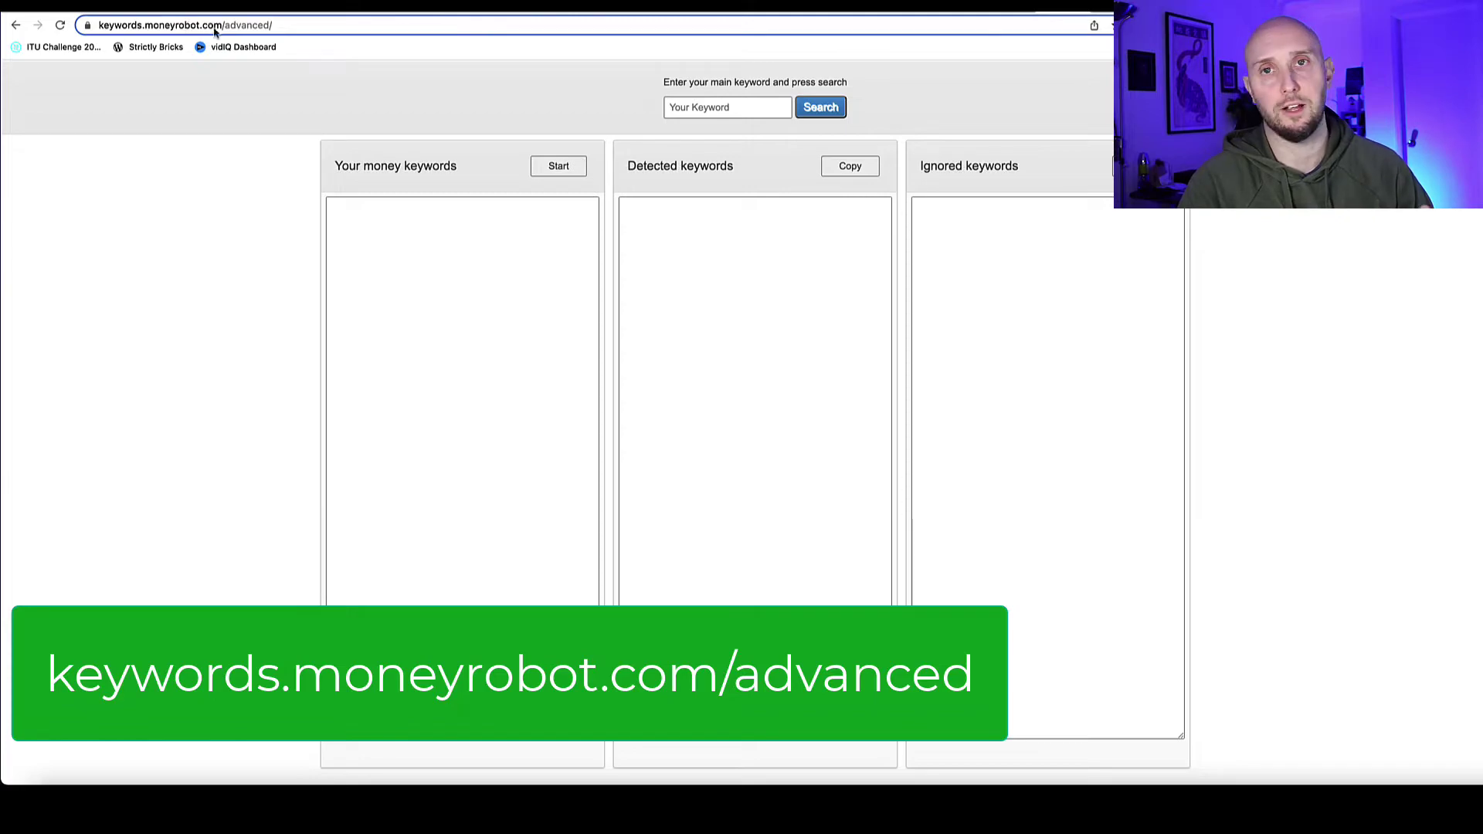
# - Search MoneyRobot Keywords for 'Bitcoin' and scroll through the money keyword suggestions
pyautogui.click(699, 108)
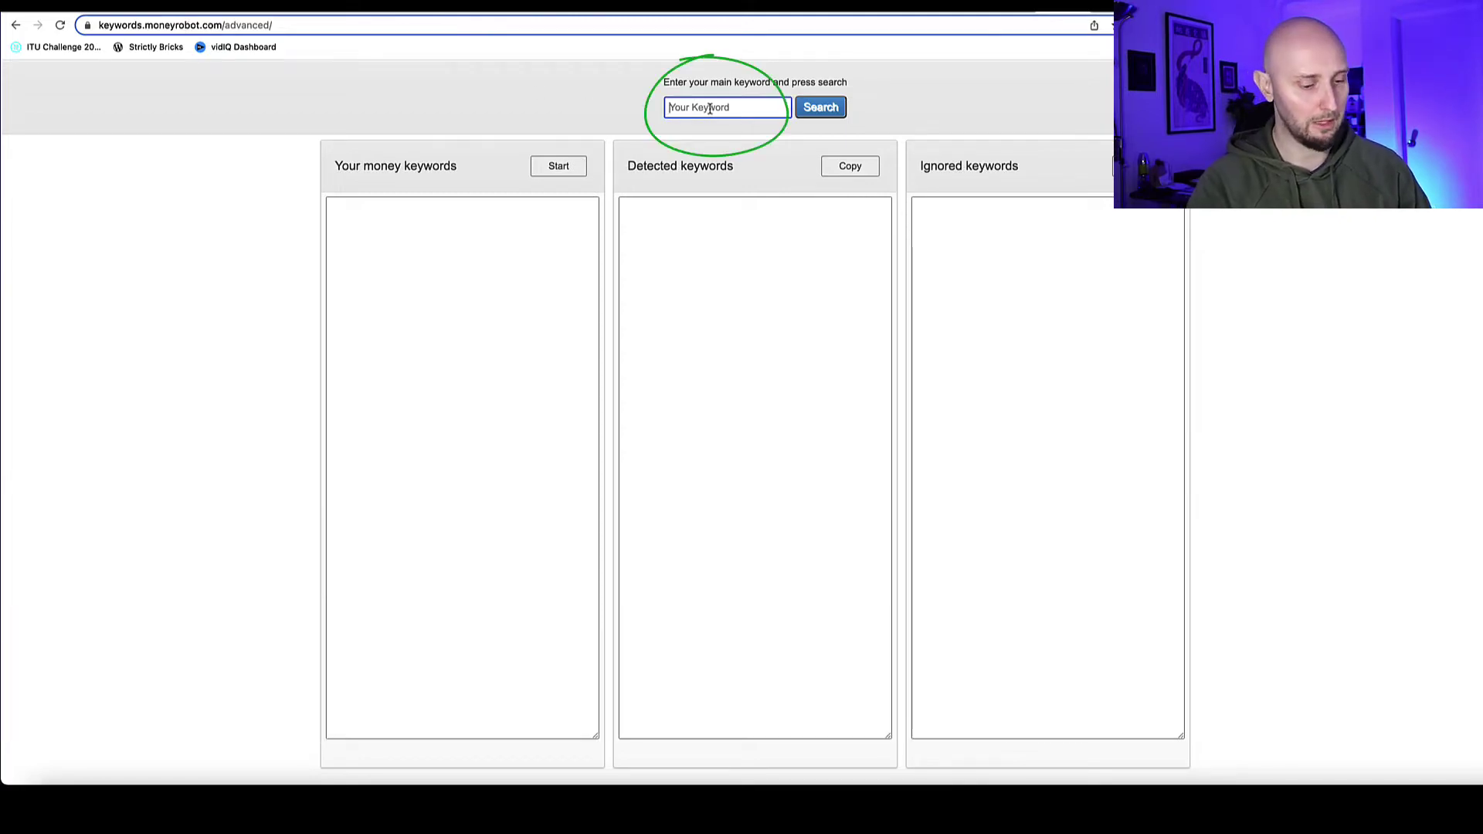
pyautogui.write('Bitcoin')
pyautogui.press('Return')
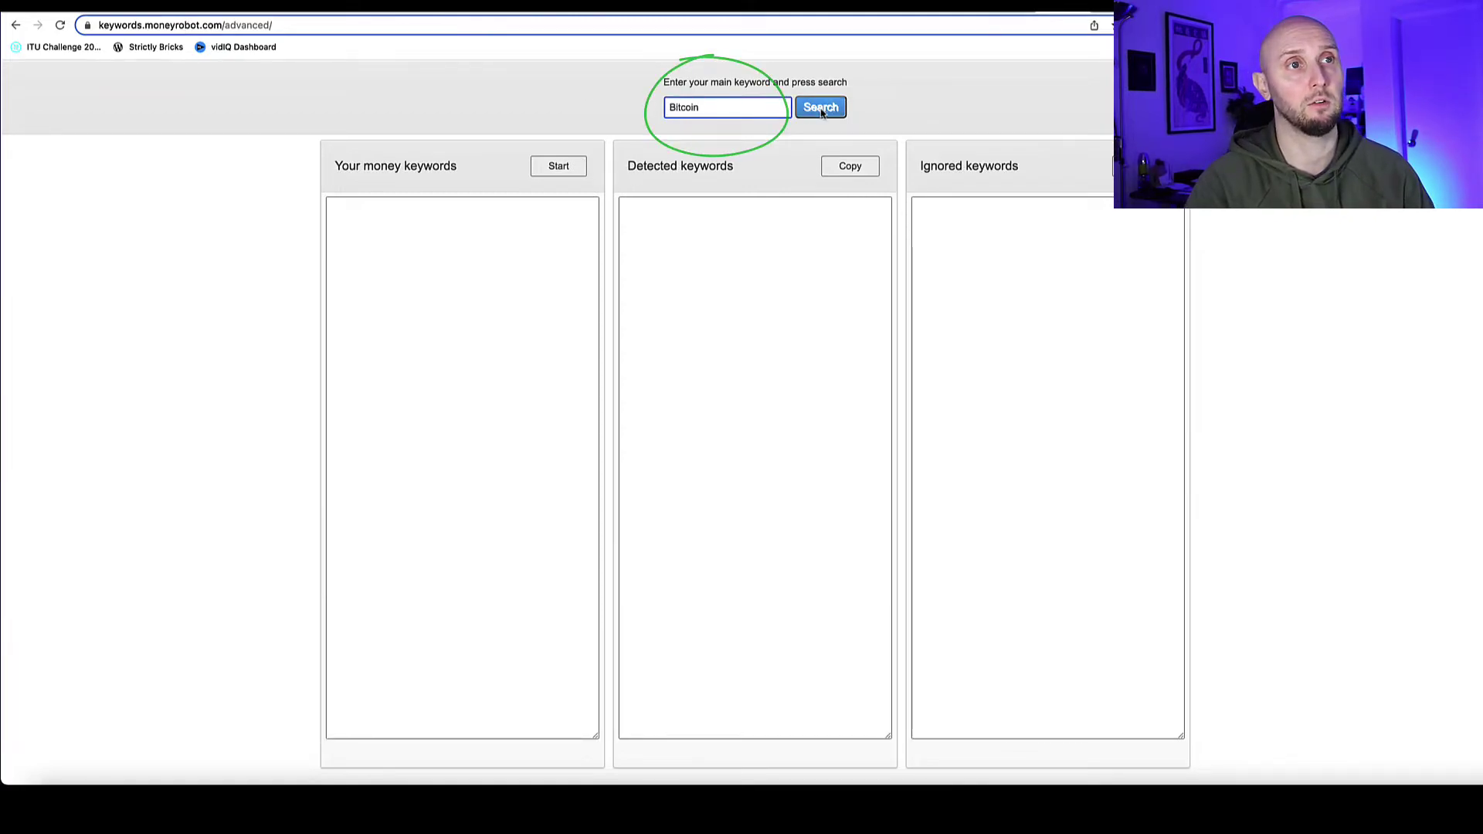
pyautogui.scroll(-15, 395, 331)
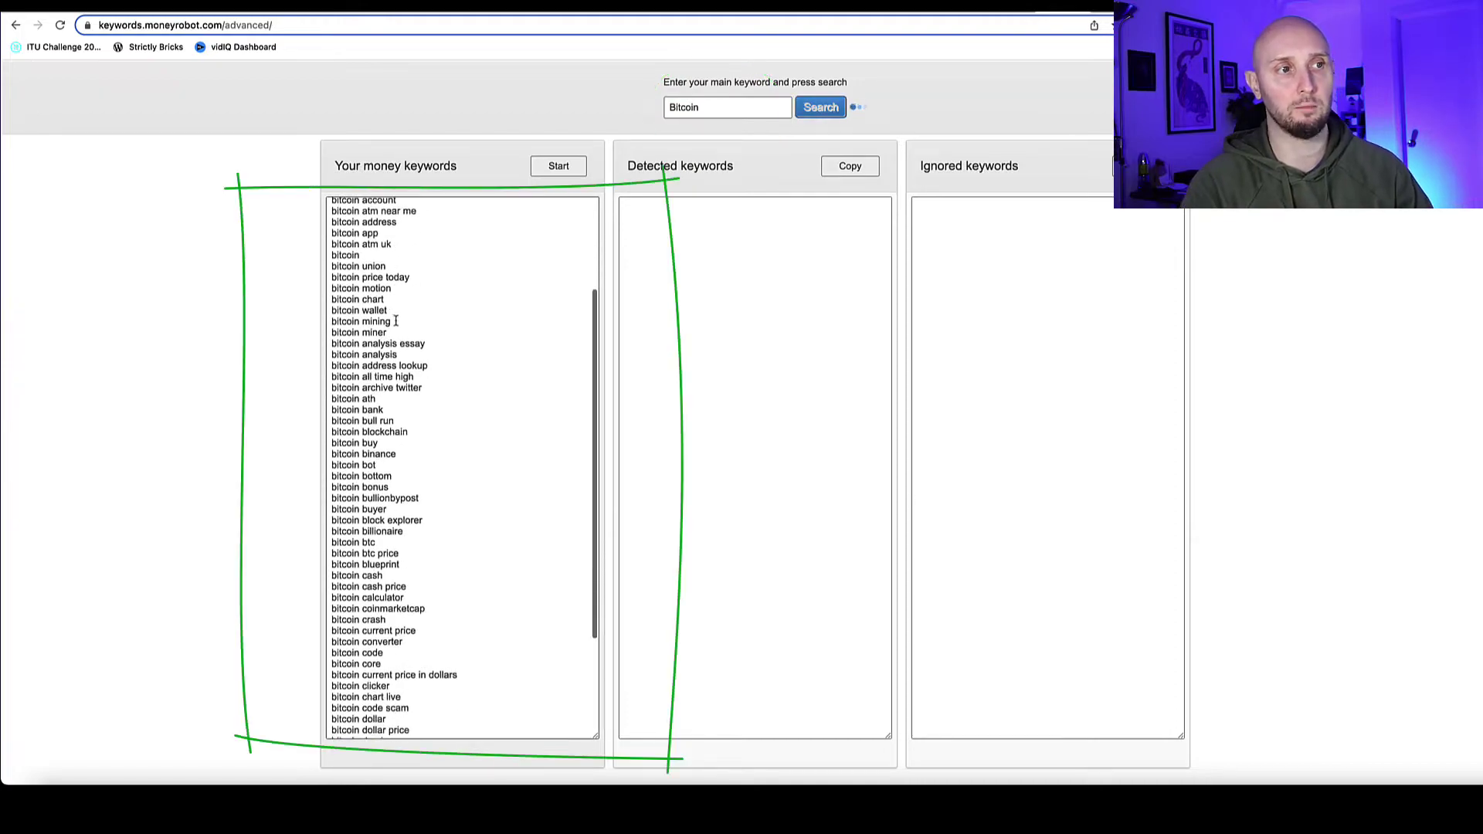
pyautogui.scroll(-10, 396, 325)
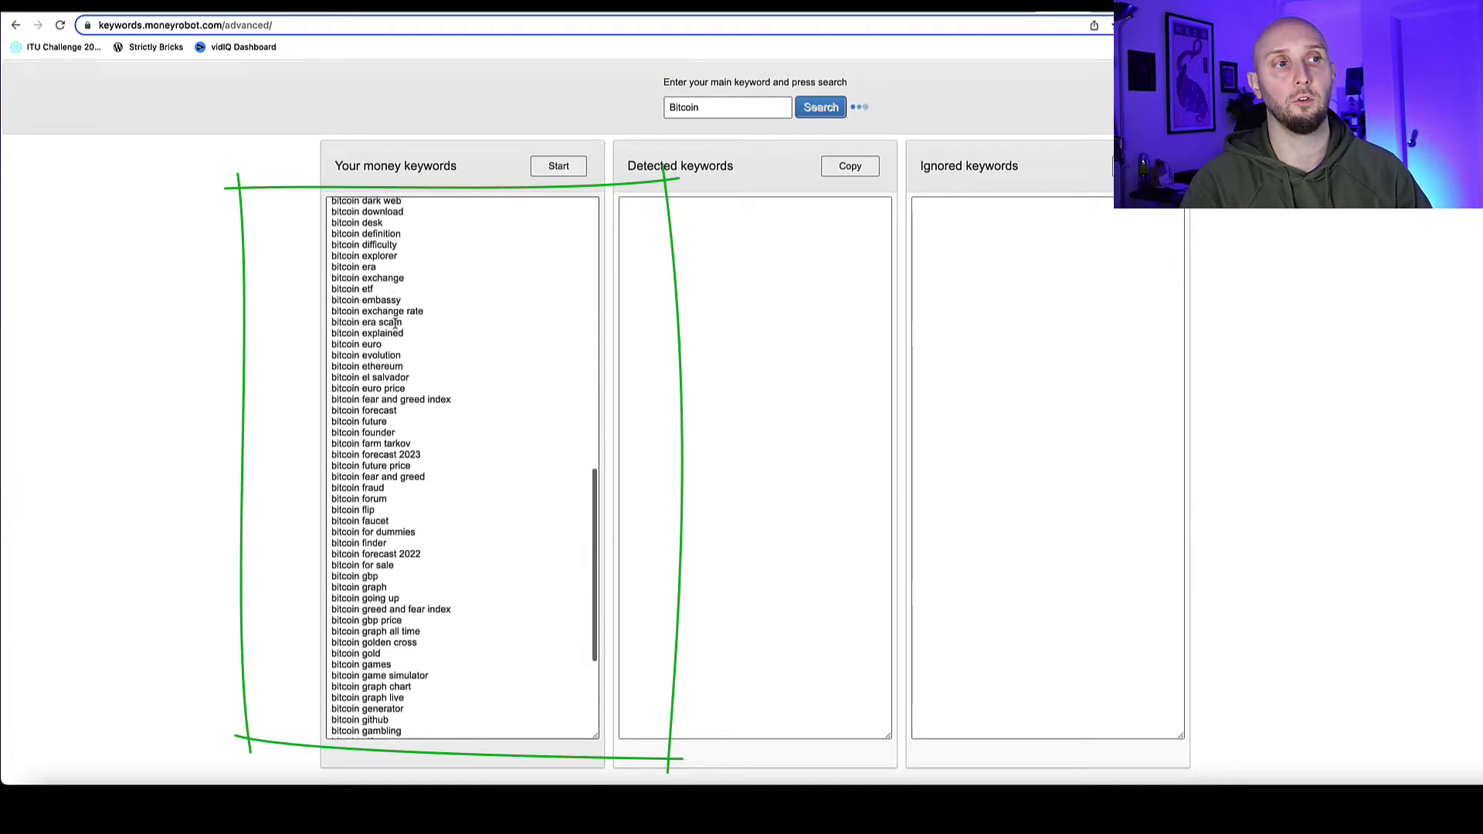
pyautogui.scroll(-10, 395, 325)
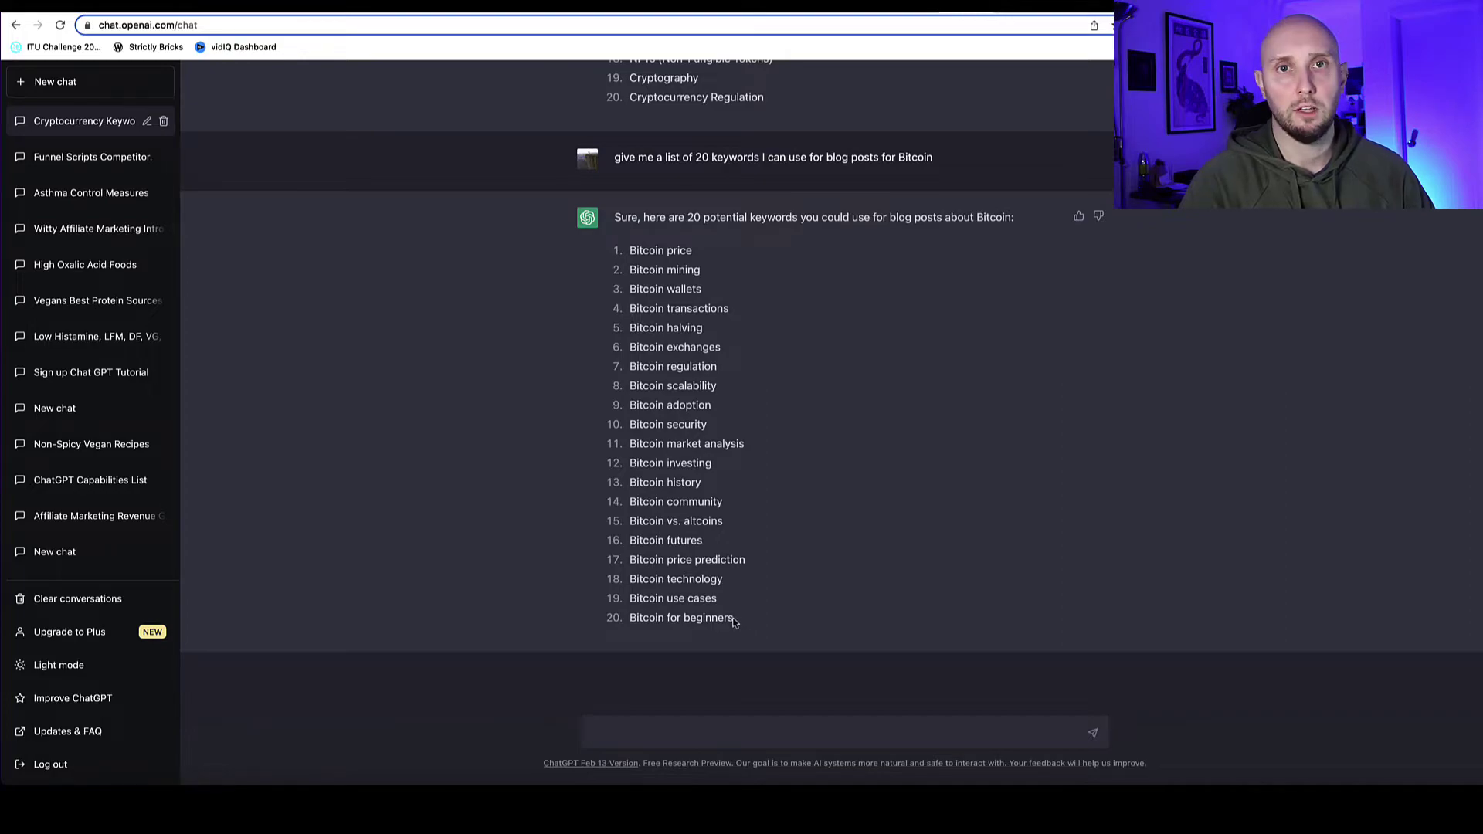
# - Ask ChatGPT for catchy blog post titles for keyword number 20, 'Bitcoin for beginners'
pyautogui.moveTo(734, 622); pyautogui.dragTo(630, 627)
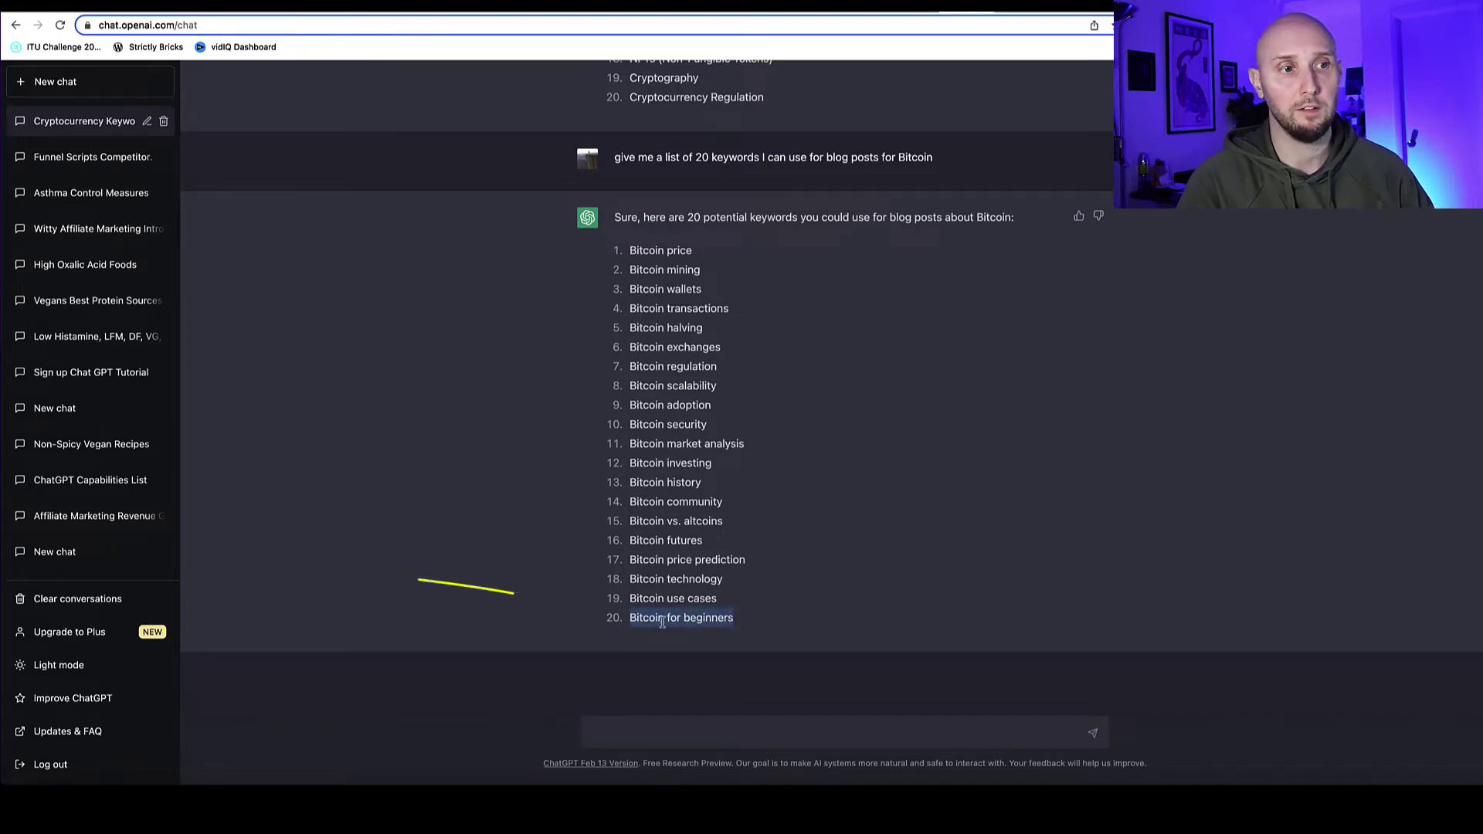
pyautogui.click(538, 700)
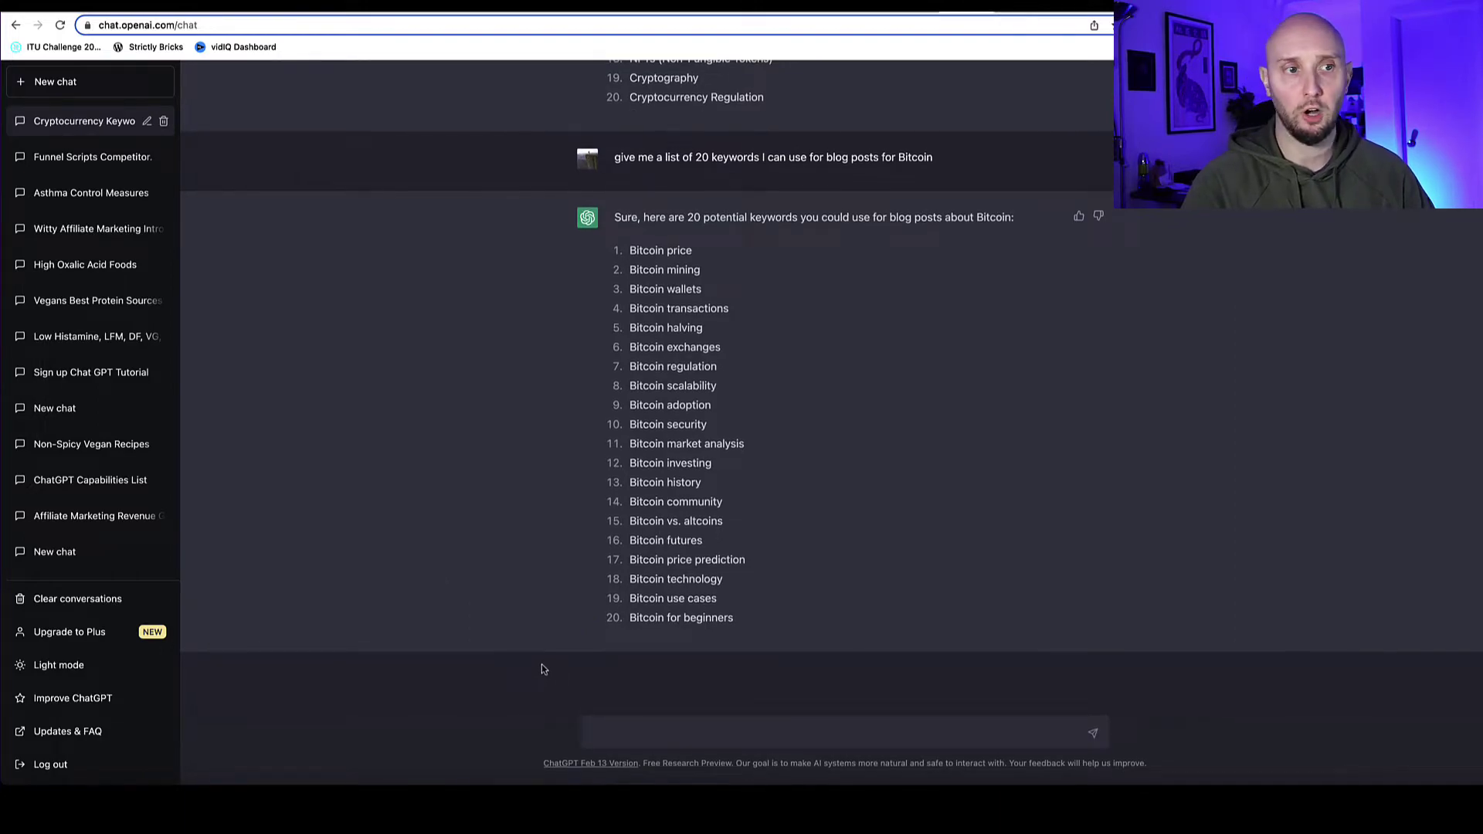
pyautogui.write('give me some catchy blog post titles for number 20')
pyautogui.press('Return')
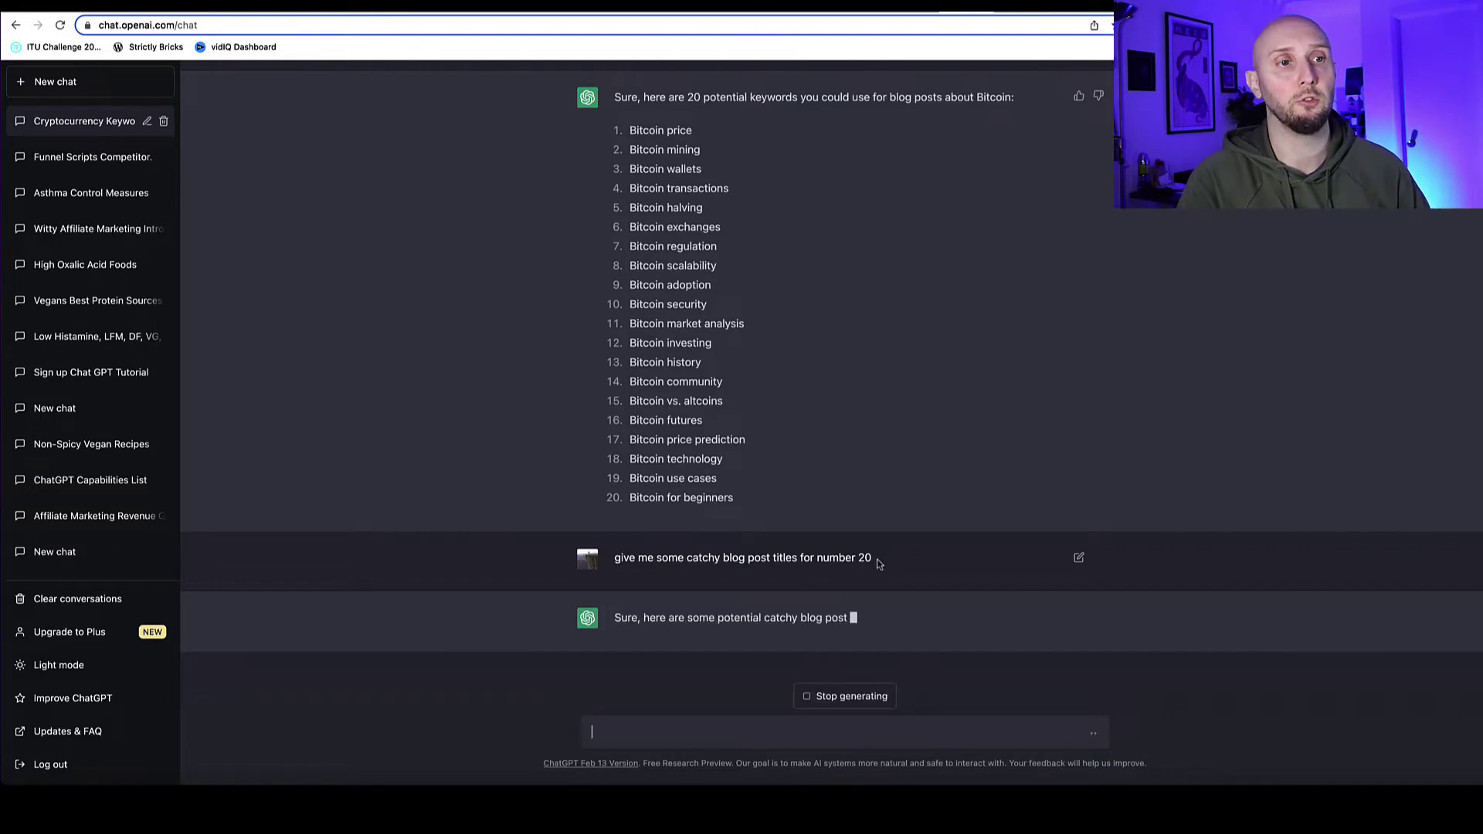
# - Review the ten suggested titles, highlighting the second one
pyautogui.moveTo(872, 559); pyautogui.dragTo(797, 561)
pyautogui.click(707, 531)
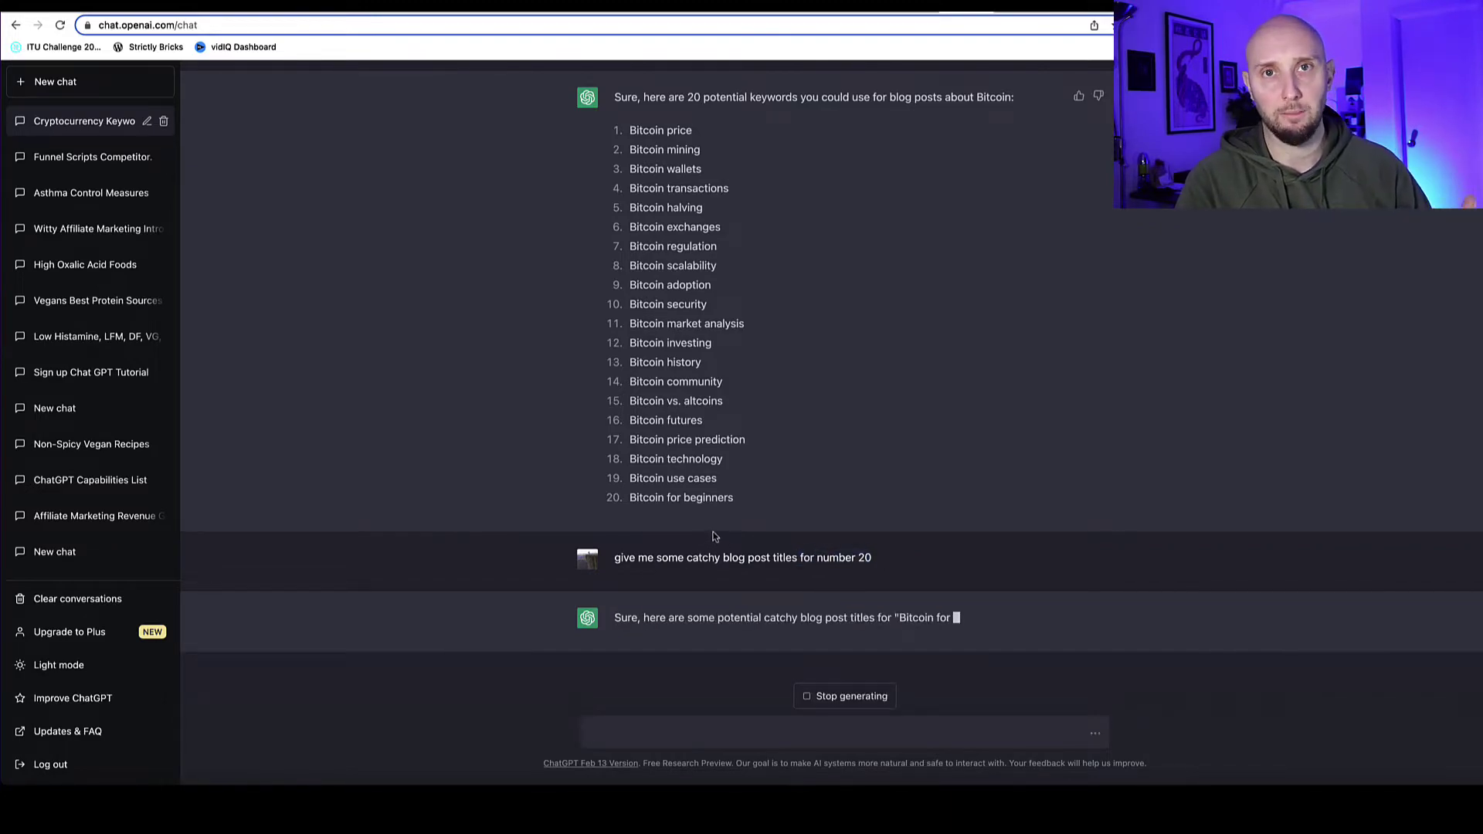
pyautogui.moveTo(736, 508); pyautogui.dragTo(627, 500)
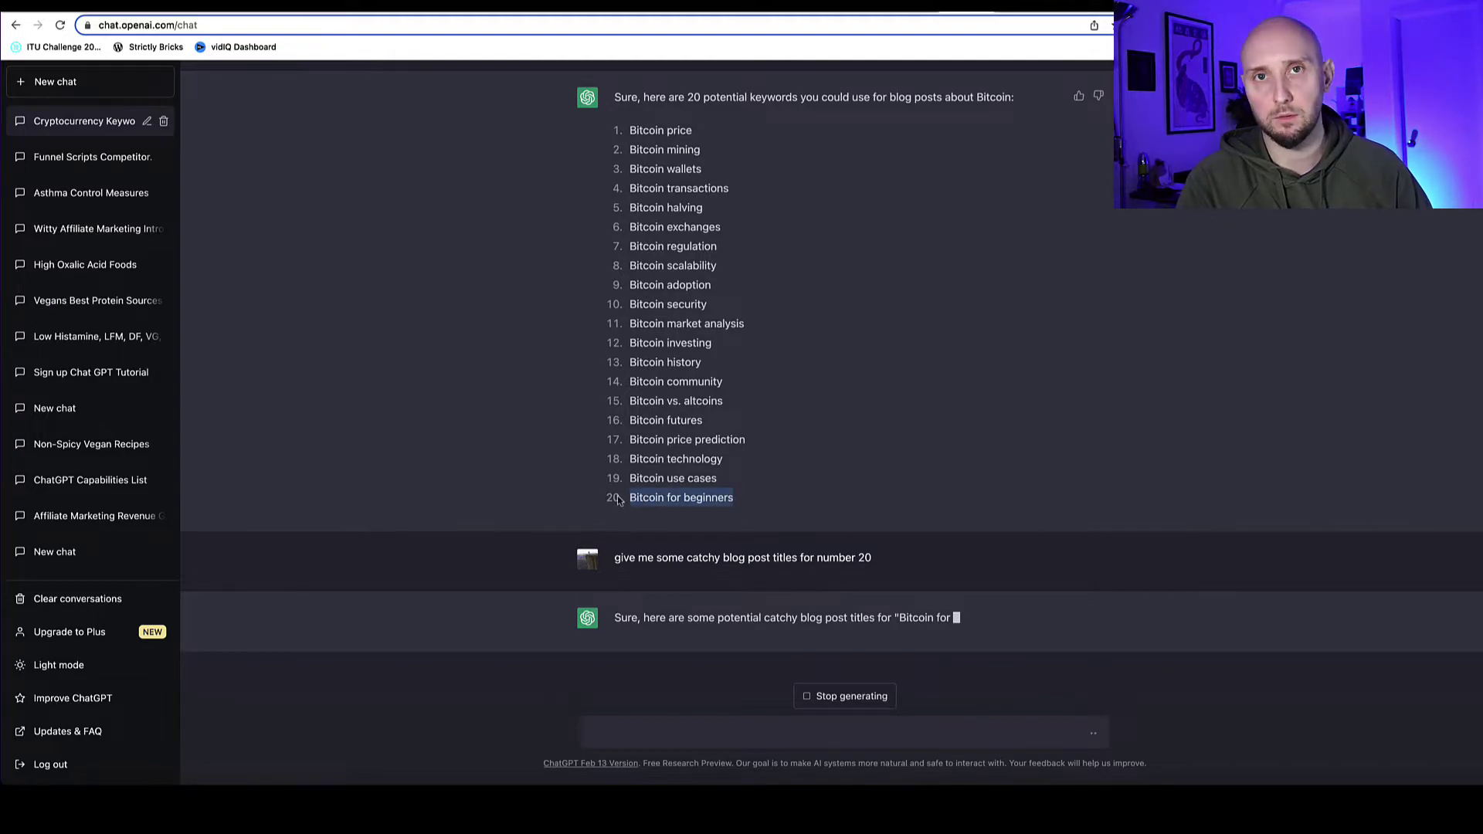
pyautogui.click(476, 437)
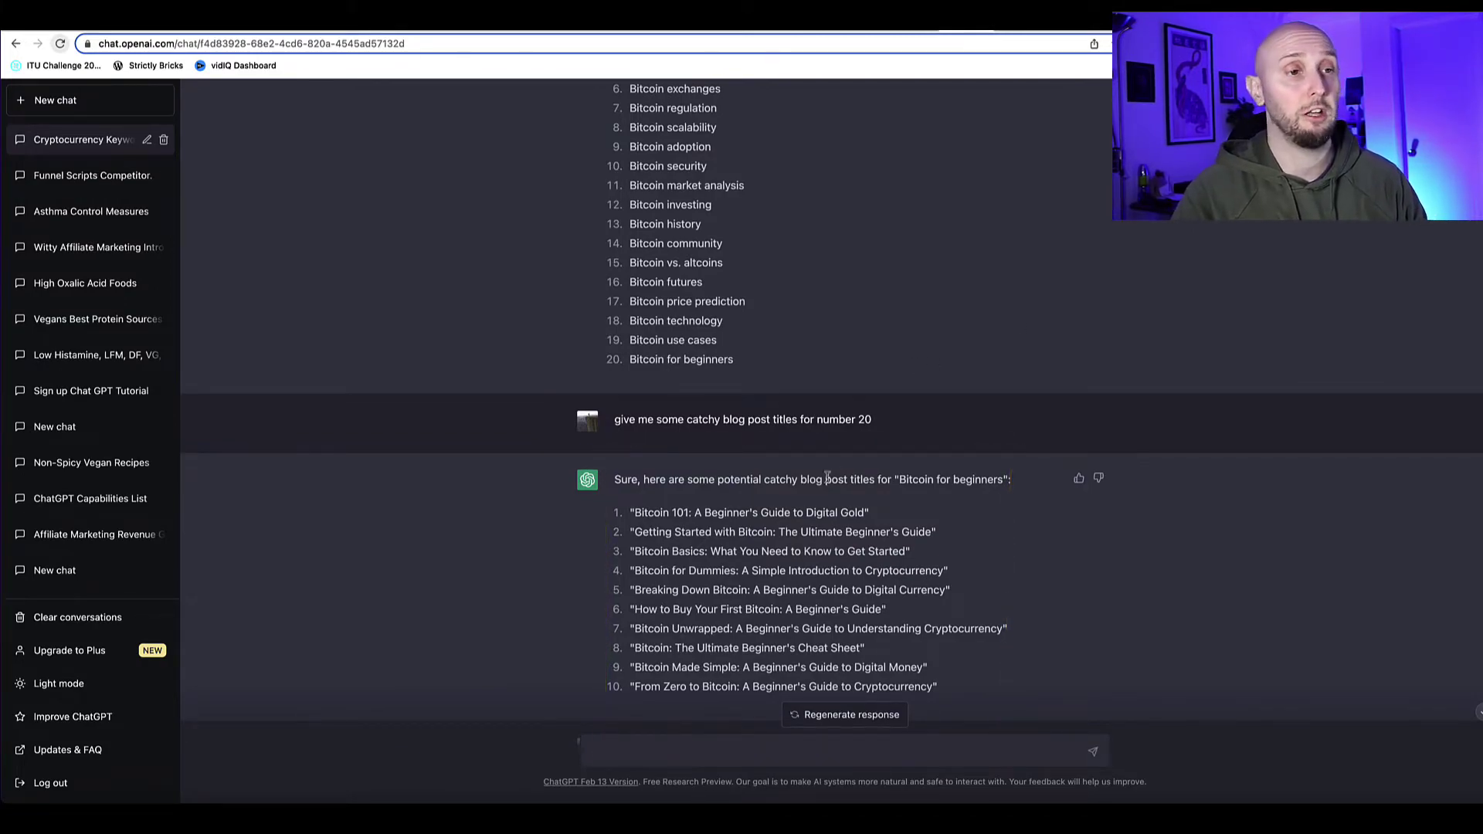
pyautogui.moveTo(633, 534); pyautogui.dragTo(932, 533)
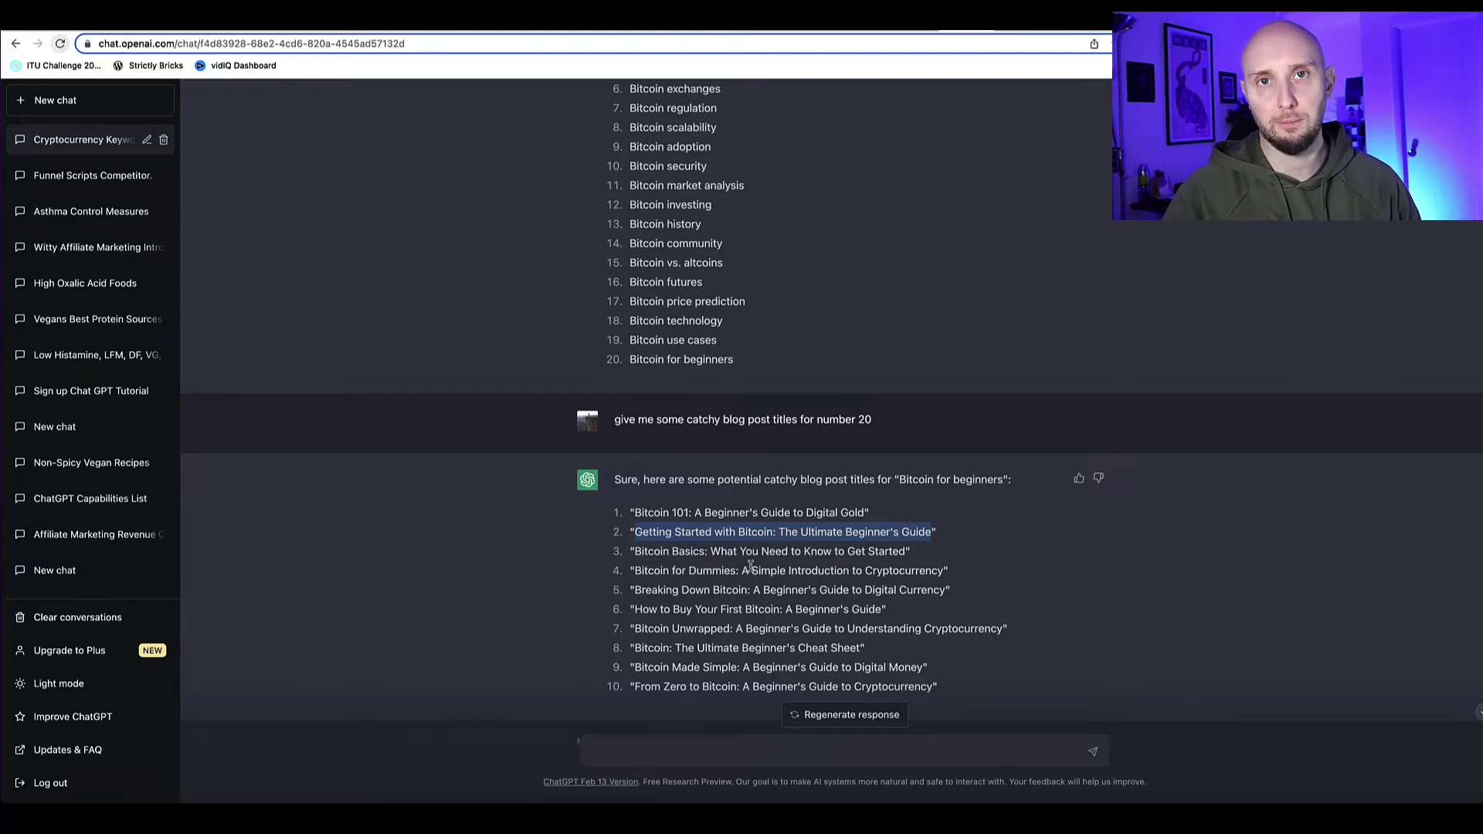
# - Review the outline request for title number 2 and the reply's Bitcoin Mining title
pyautogui.click(750, 565)
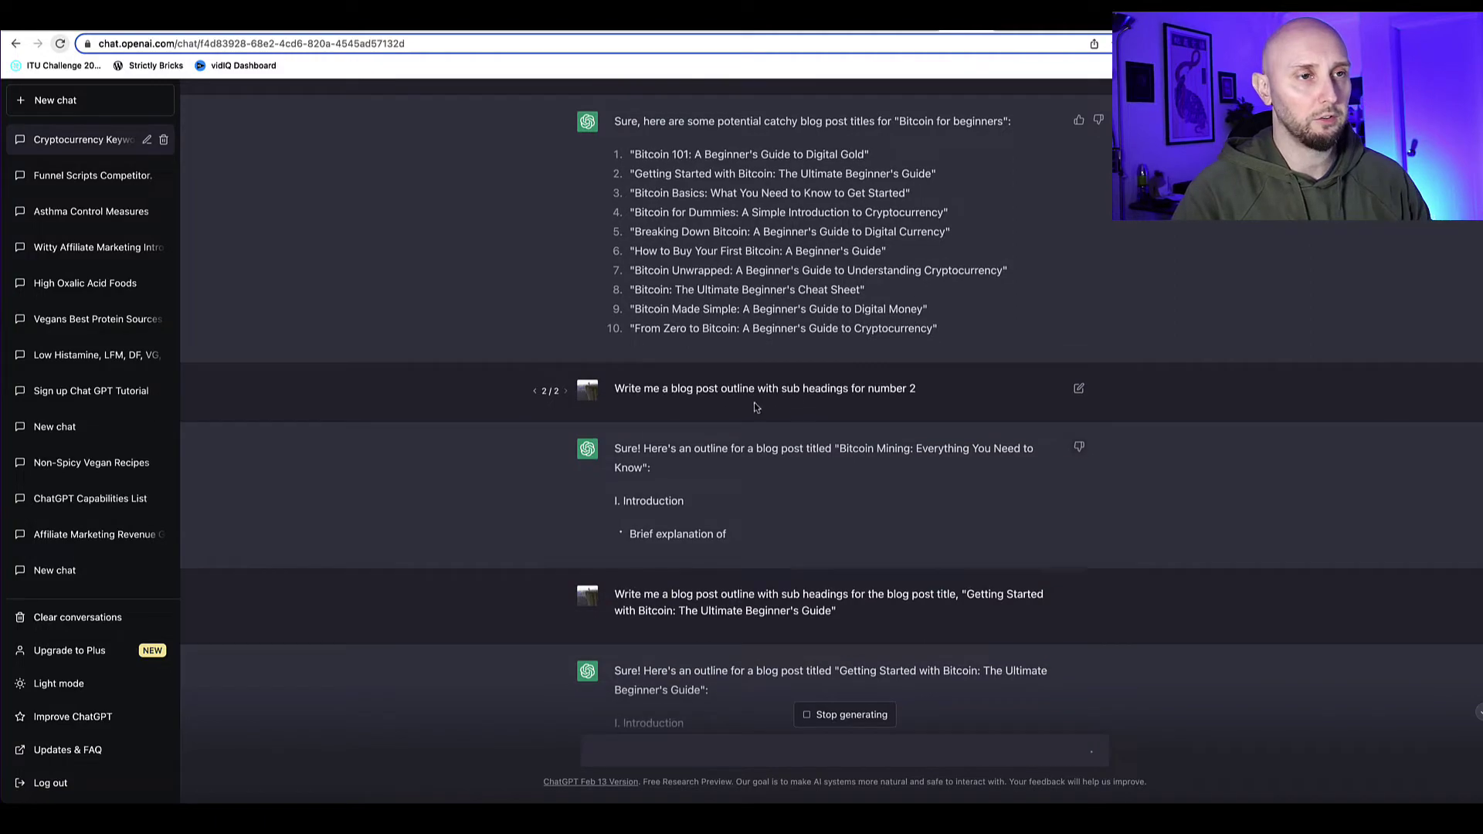
pyautogui.moveTo(918, 388); pyautogui.dragTo(864, 393)
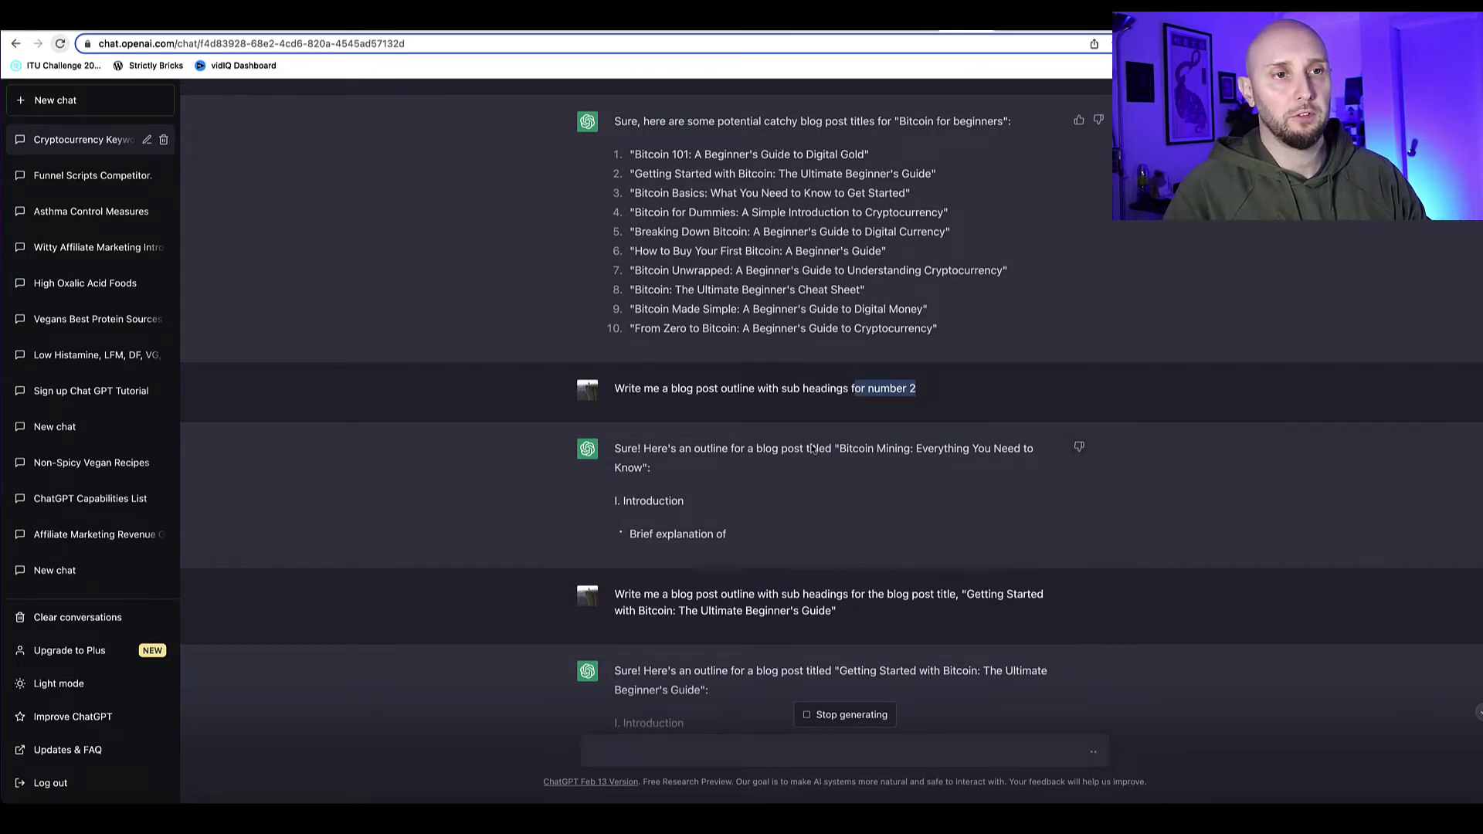
pyautogui.moveTo(912, 453); pyautogui.dragTo(840, 454)
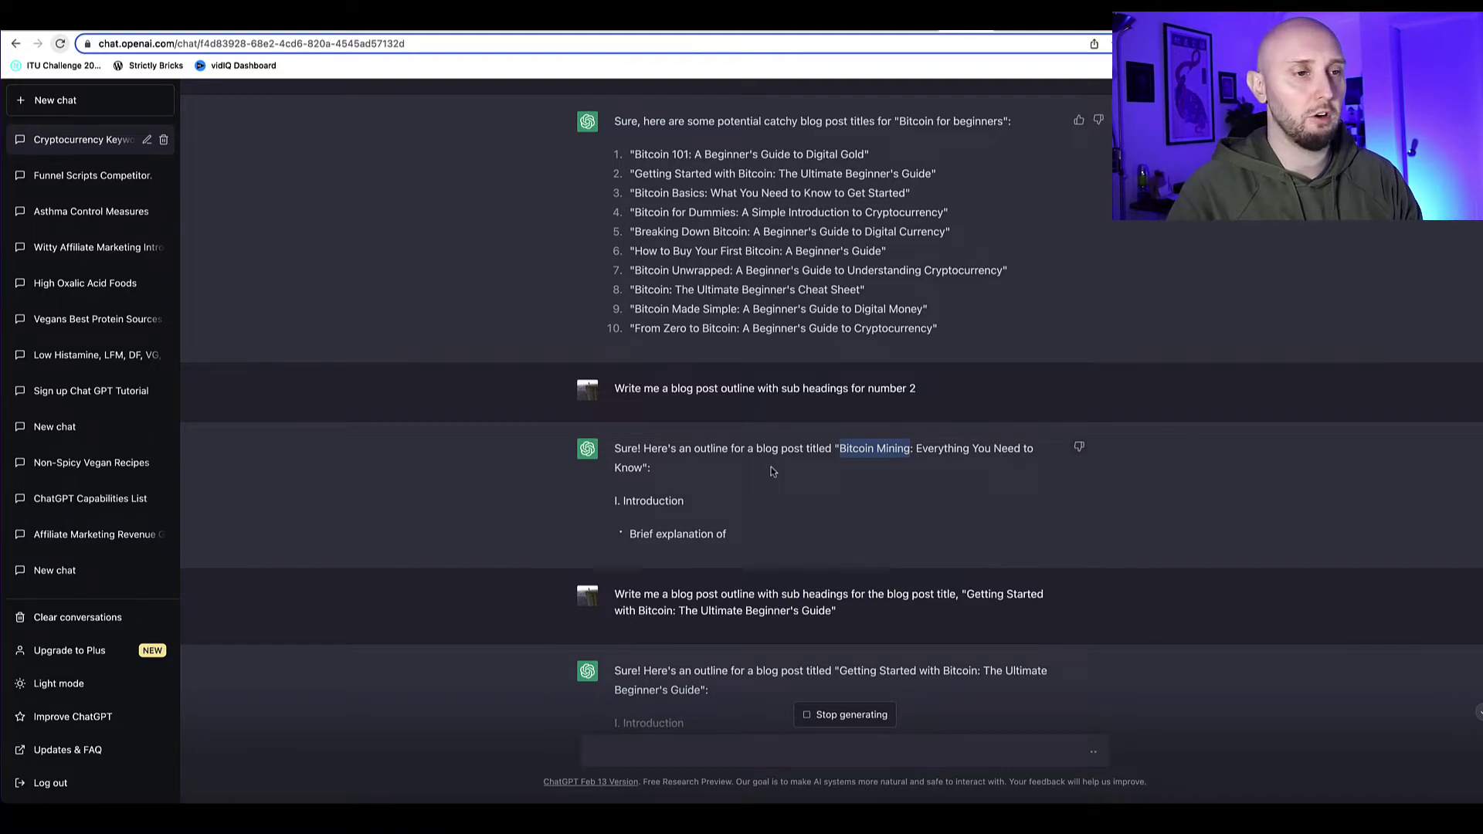
pyautogui.click(834, 469)
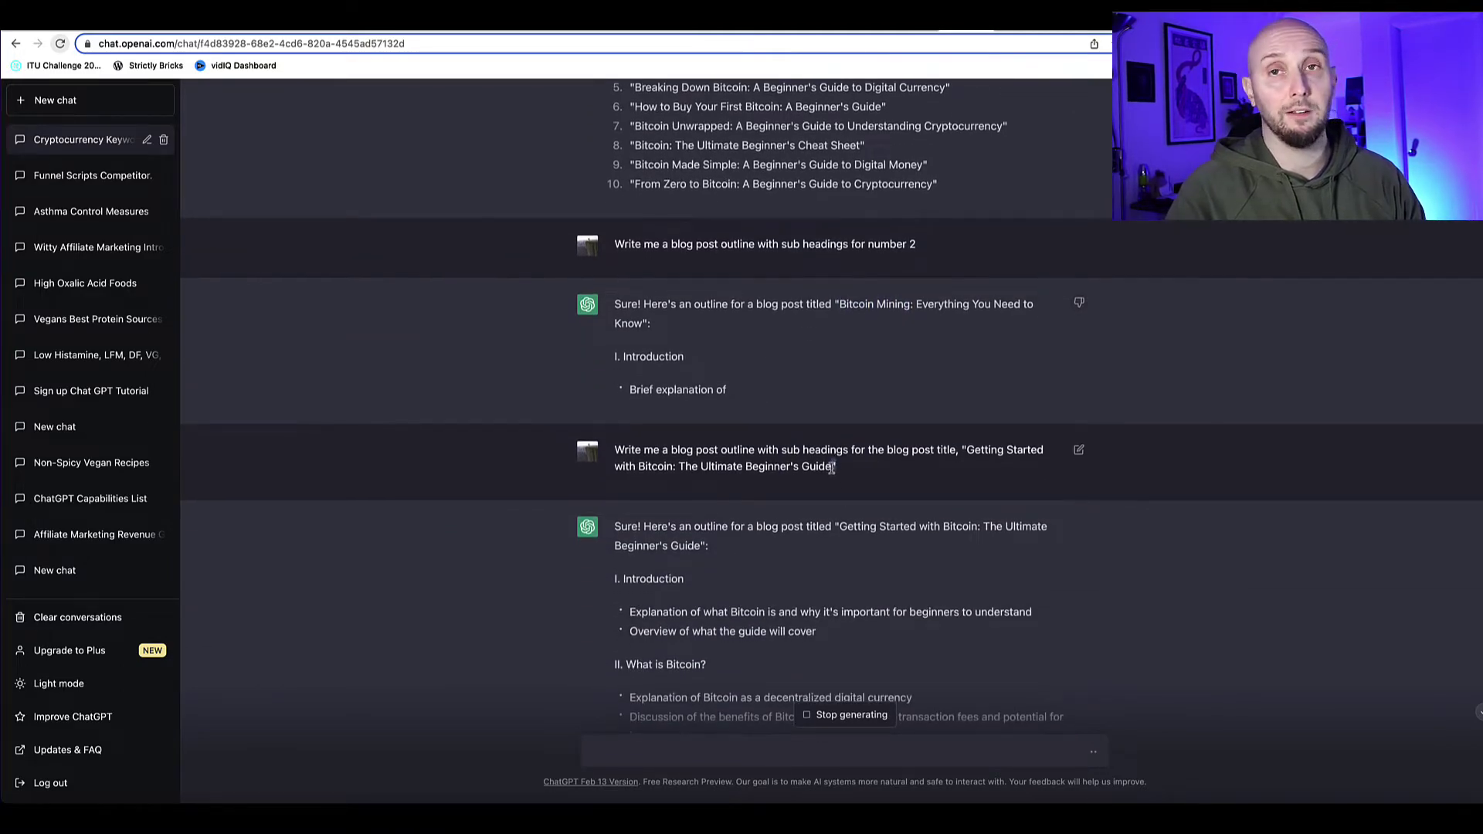
pyautogui.moveTo(834, 468); pyautogui.dragTo(963, 449)
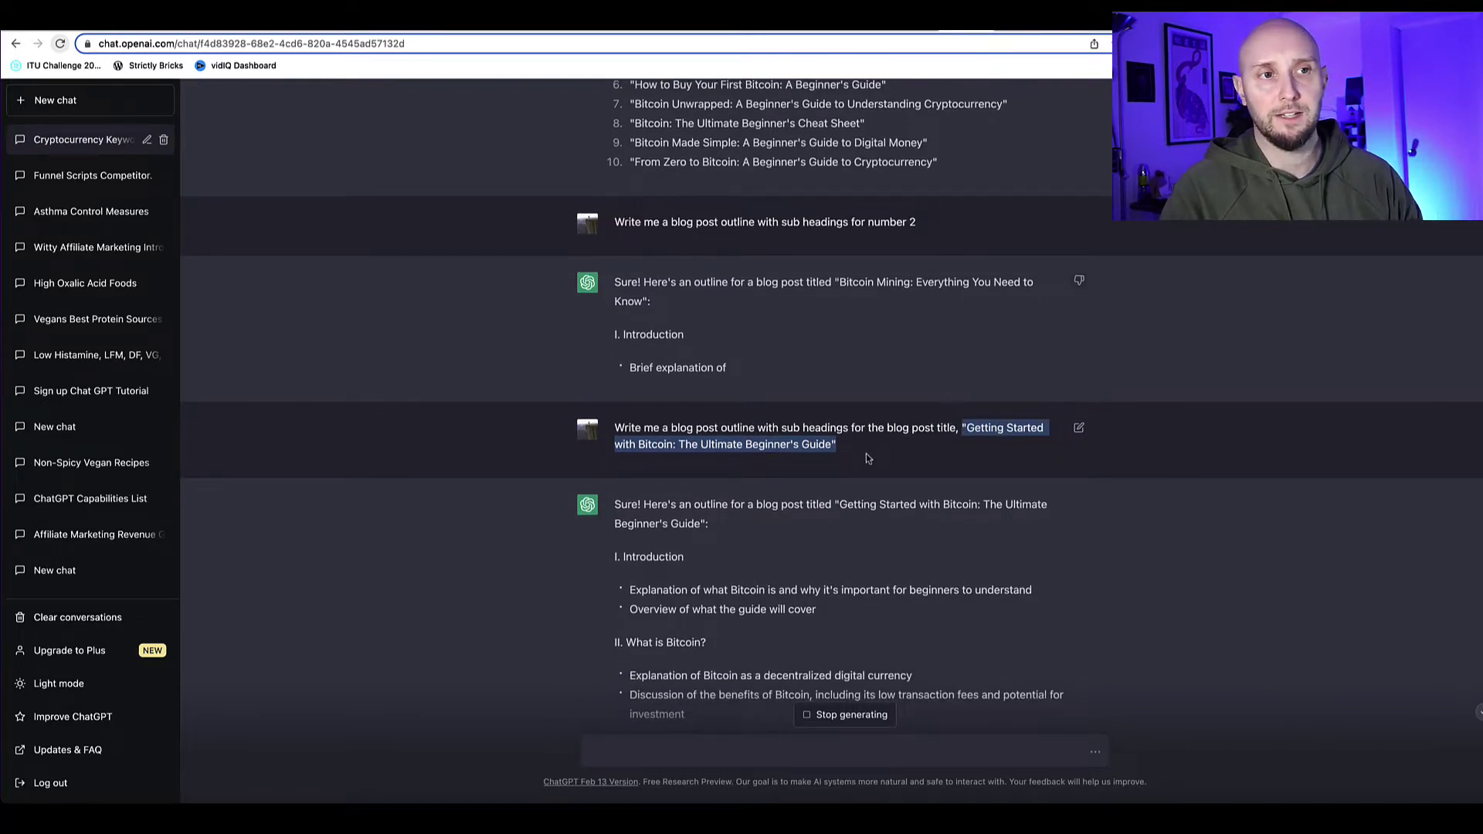
pyautogui.click(513, 433)
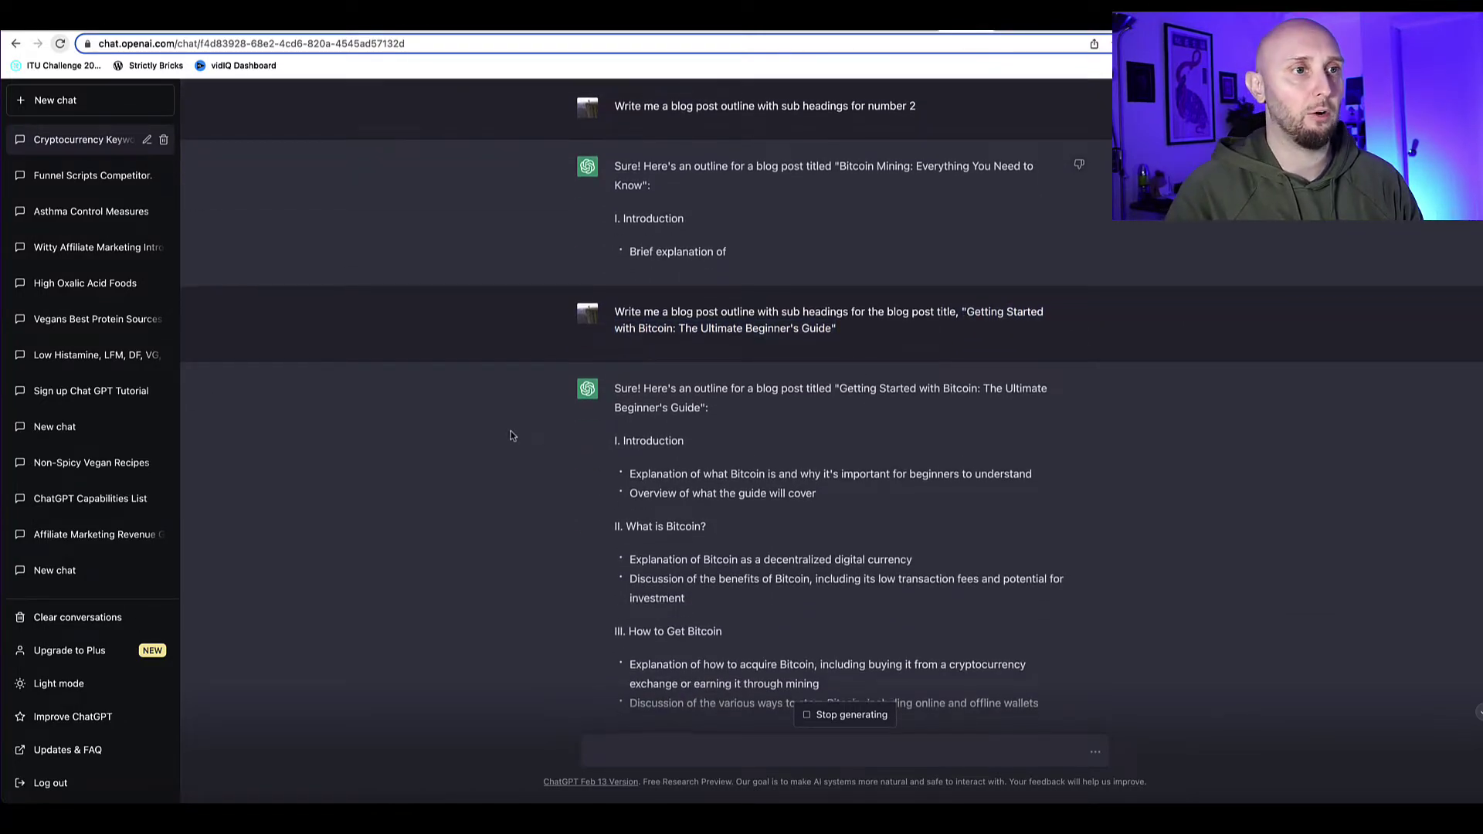
pyautogui.moveTo(848, 307); pyautogui.dragTo(783, 306)
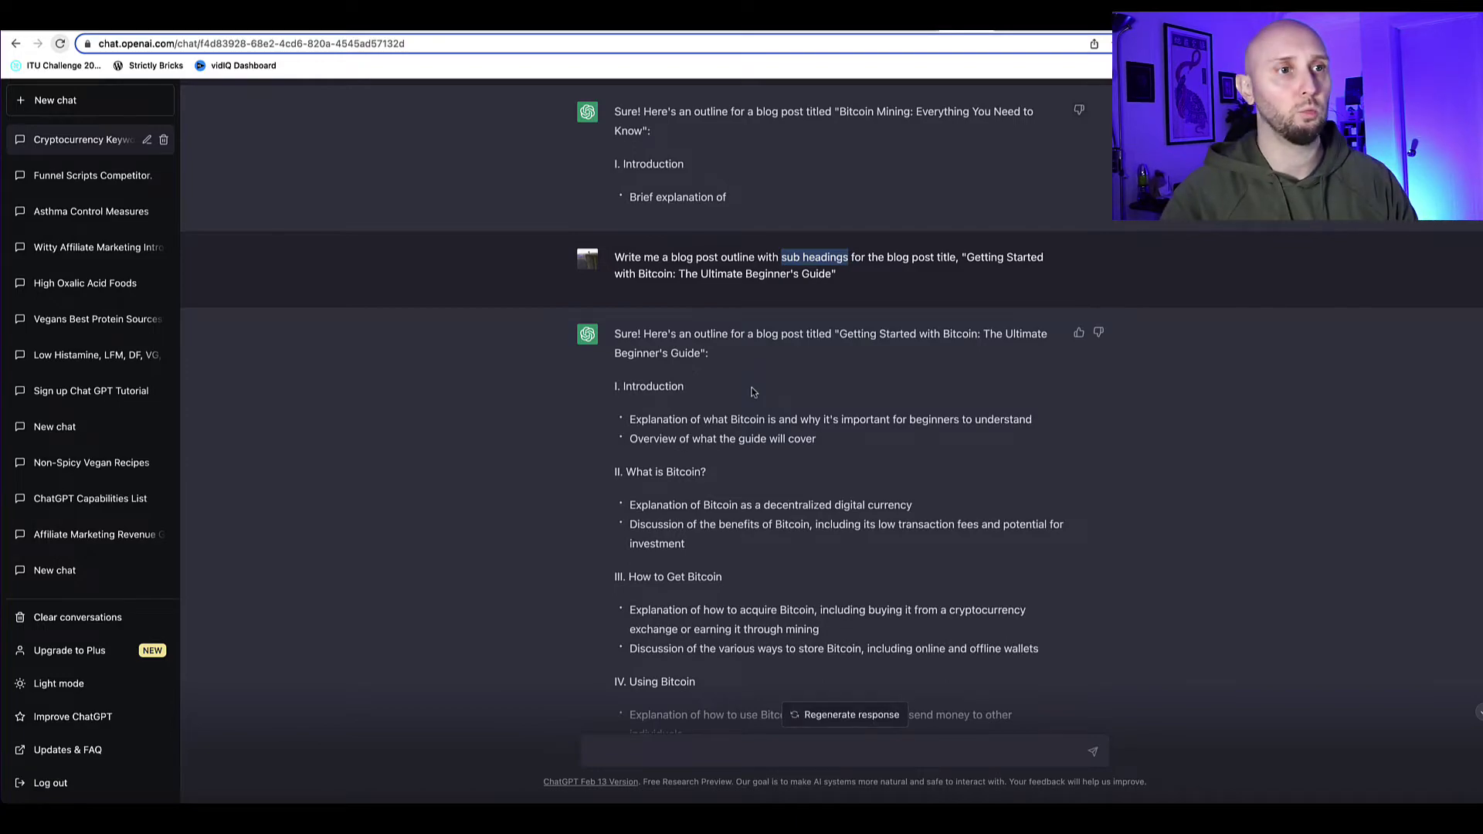
# - Read through the outline's sections, from Introduction and What is Bitcoin? onward
pyautogui.scroll(-2, 753, 393)
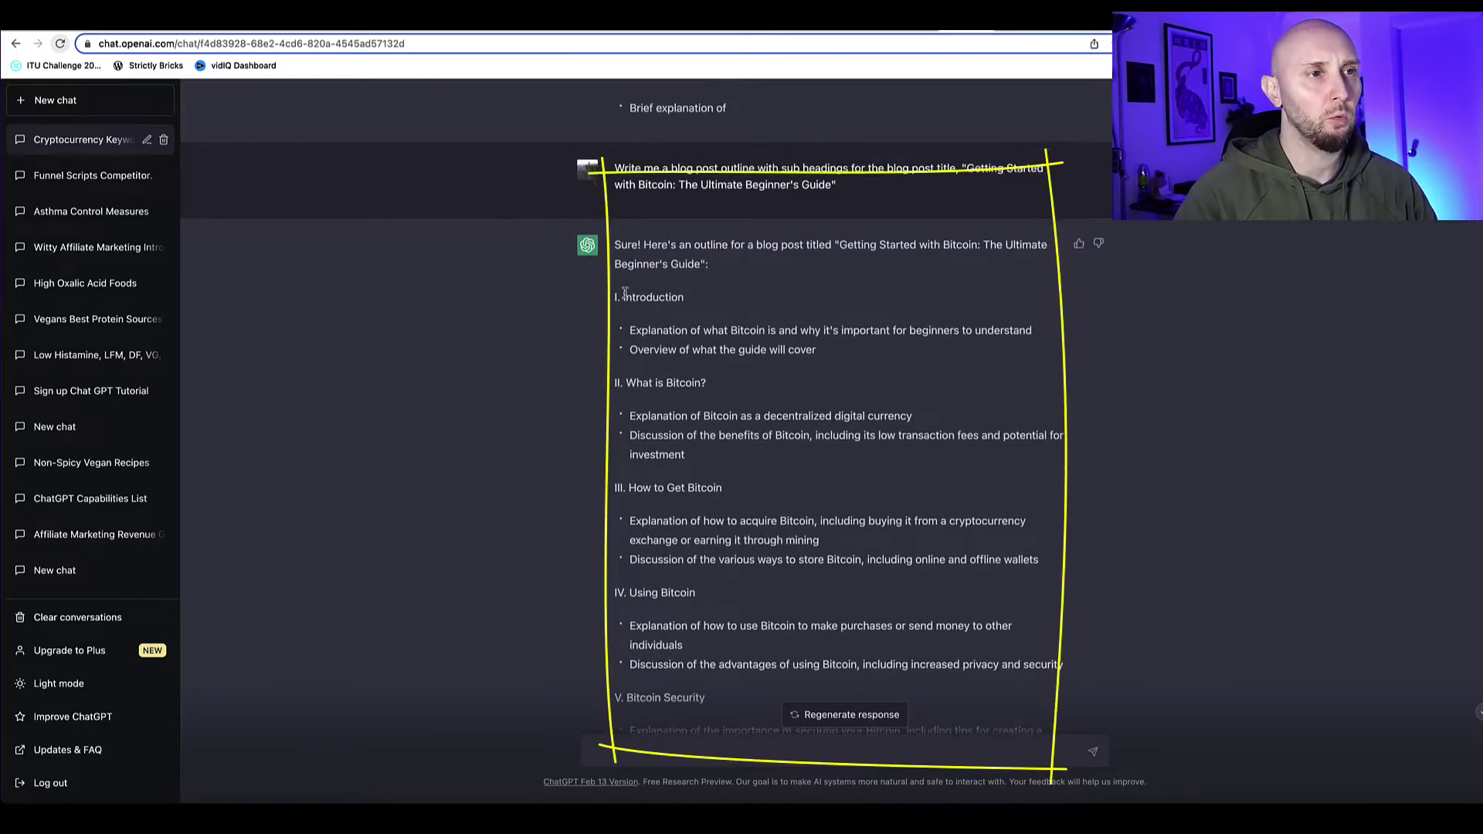
pyautogui.moveTo(819, 343); pyautogui.dragTo(625, 332)
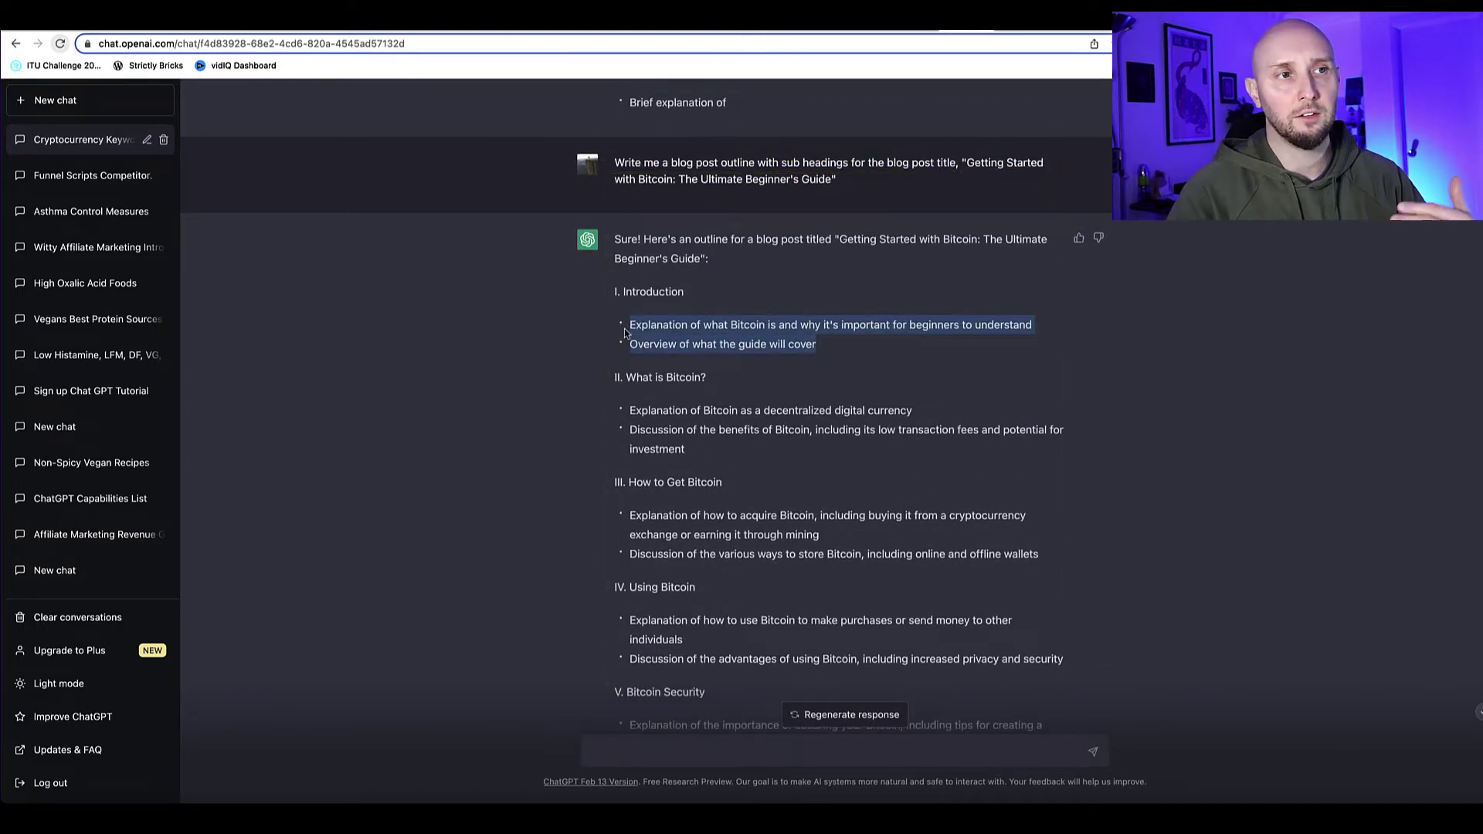
pyautogui.click(627, 330)
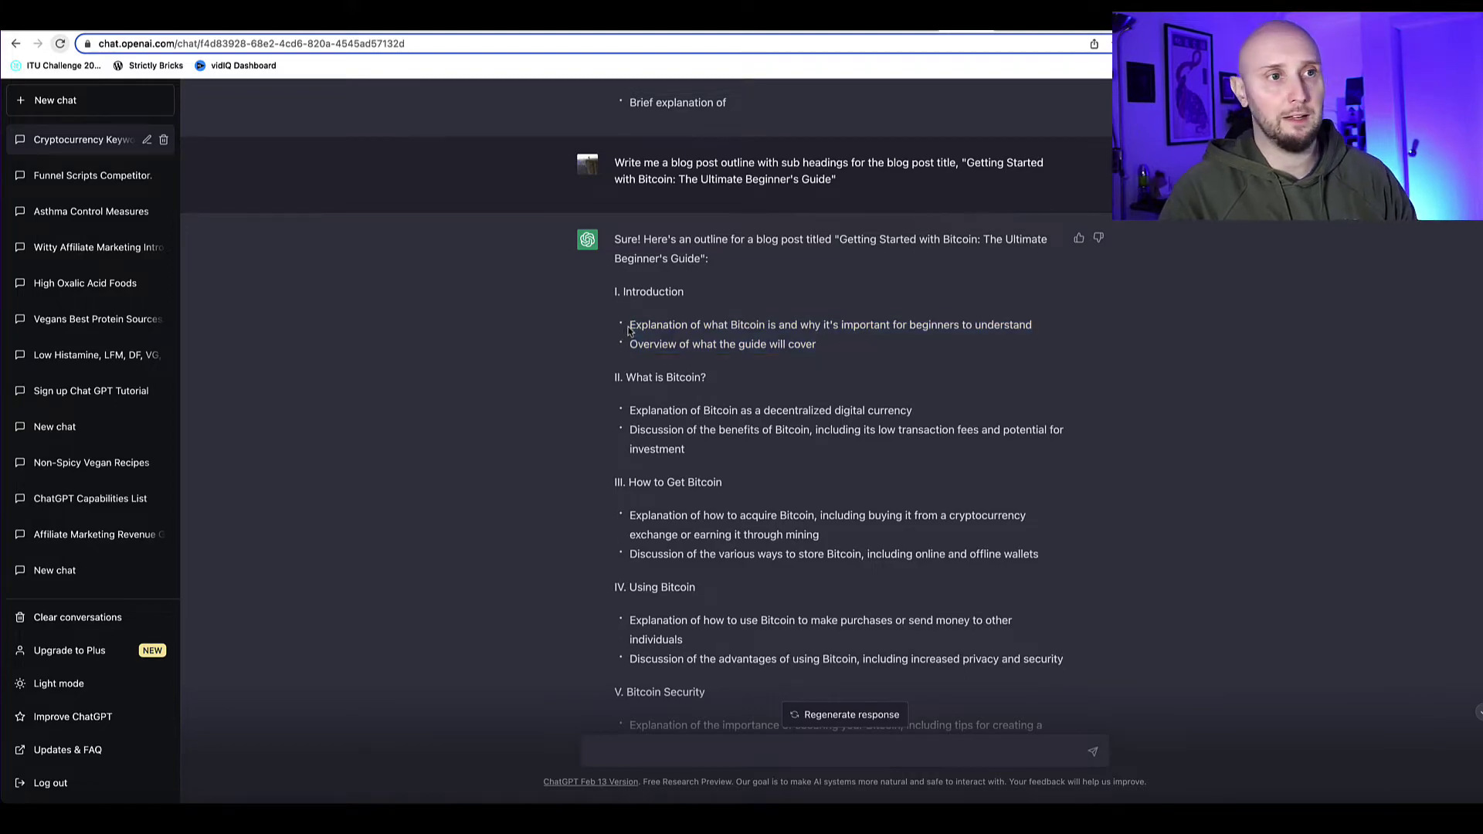
pyautogui.scroll(-2, 629, 328)
pyautogui.moveTo(706, 307); pyautogui.dragTo(630, 311)
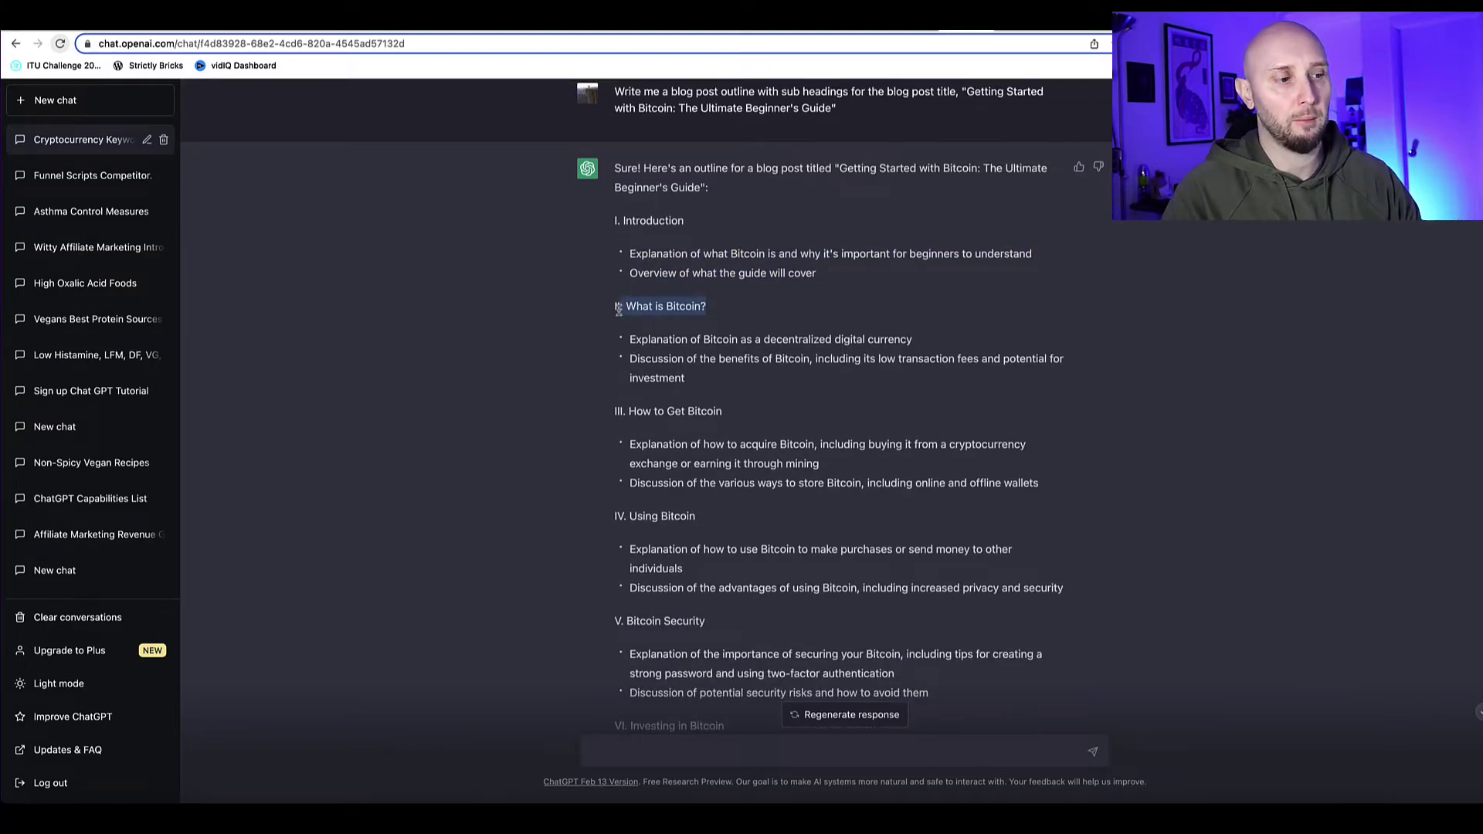
pyautogui.click(630, 311)
pyautogui.scroll(-4, 690, 432)
pyautogui.scroll(-4, 690, 439)
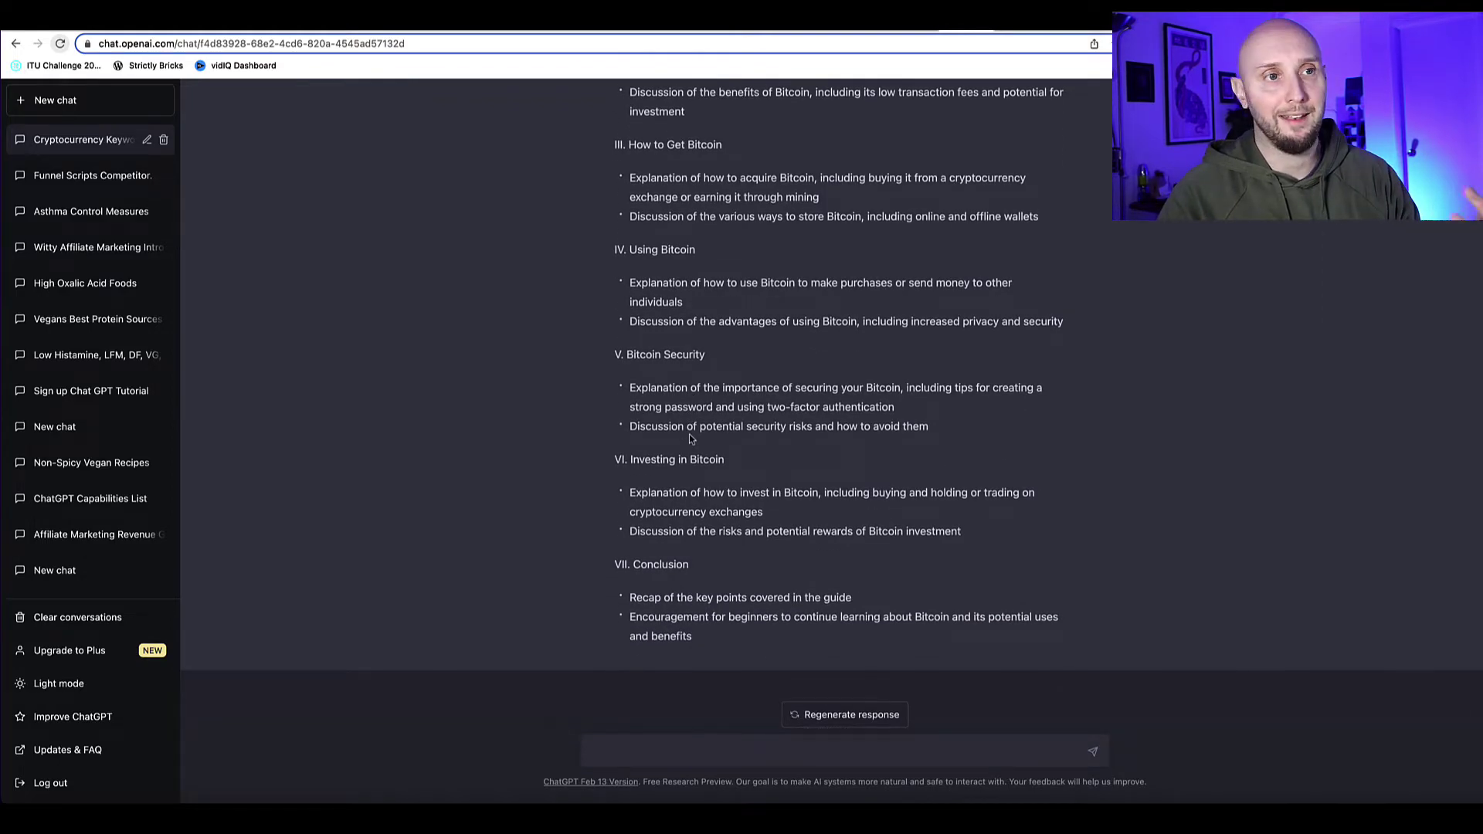
pyautogui.scroll(6, 554, 391)
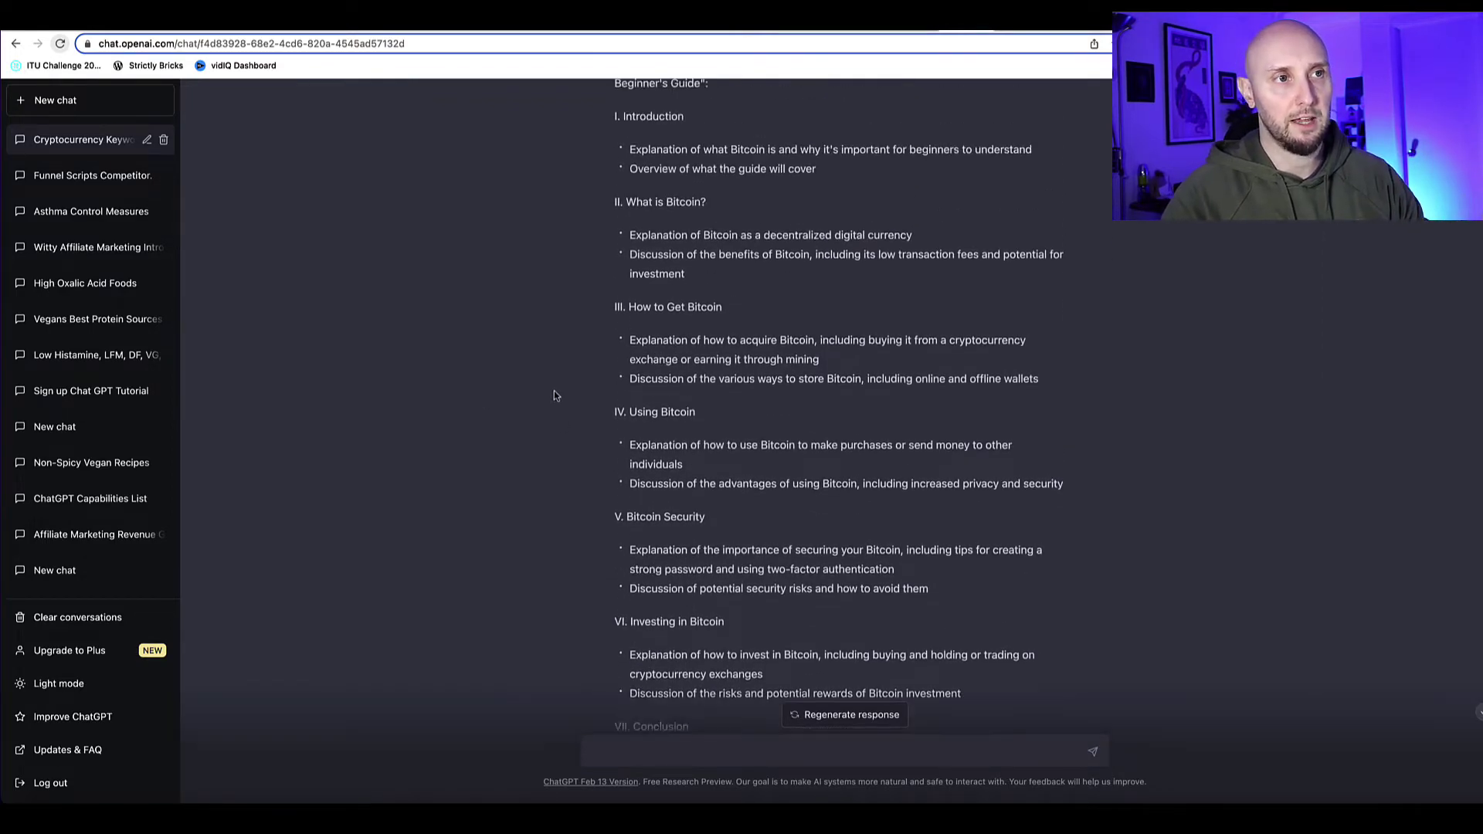
pyautogui.scroll(2, 559, 392)
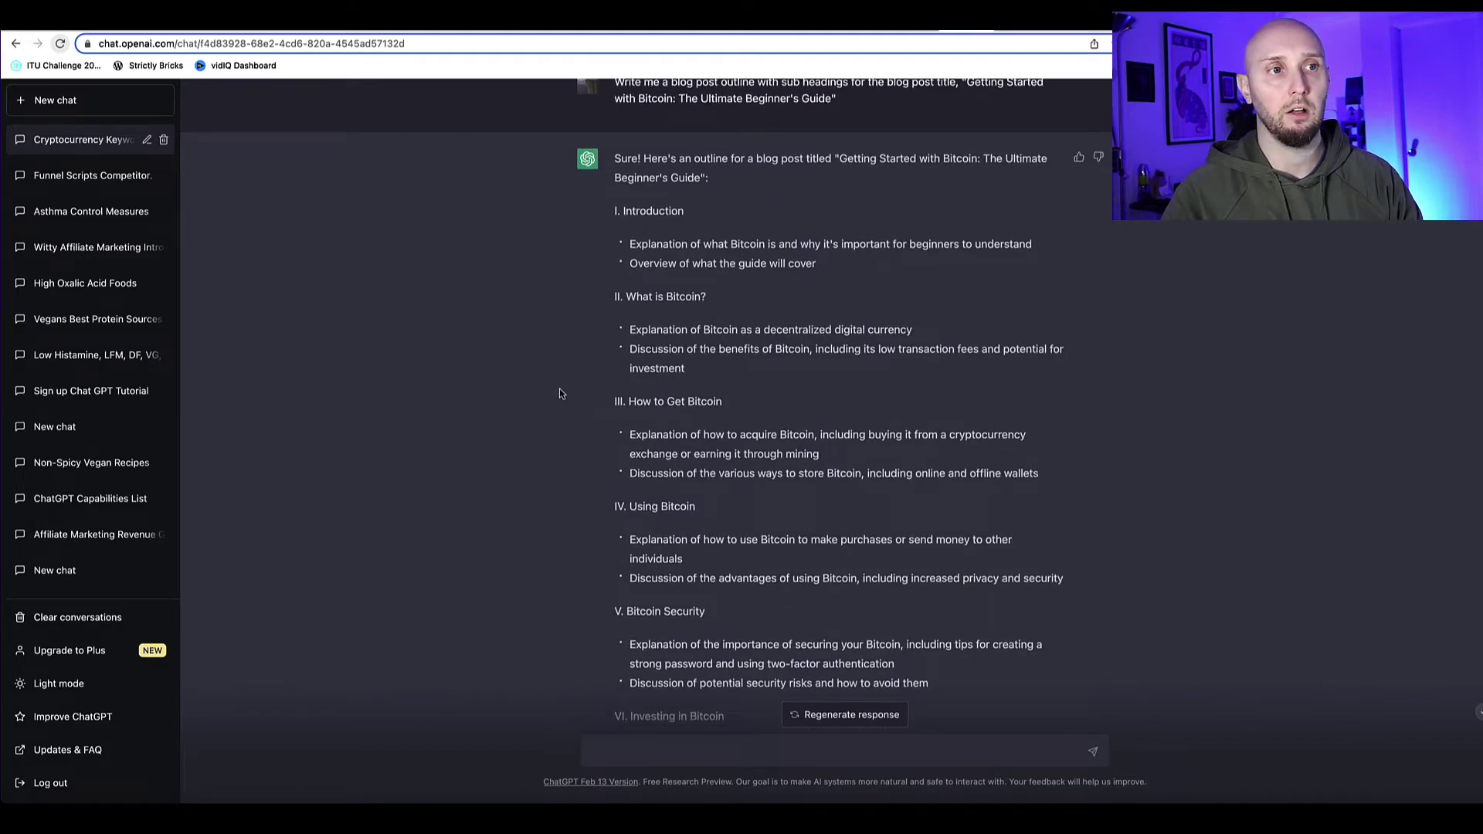
pyautogui.scroll(-7, 559, 392)
# - Send 'Write me a blog post based on this outline above' to ChatGPT
pyautogui.write('Write me a blog post based on this outline above')
pyautogui.press('Return')
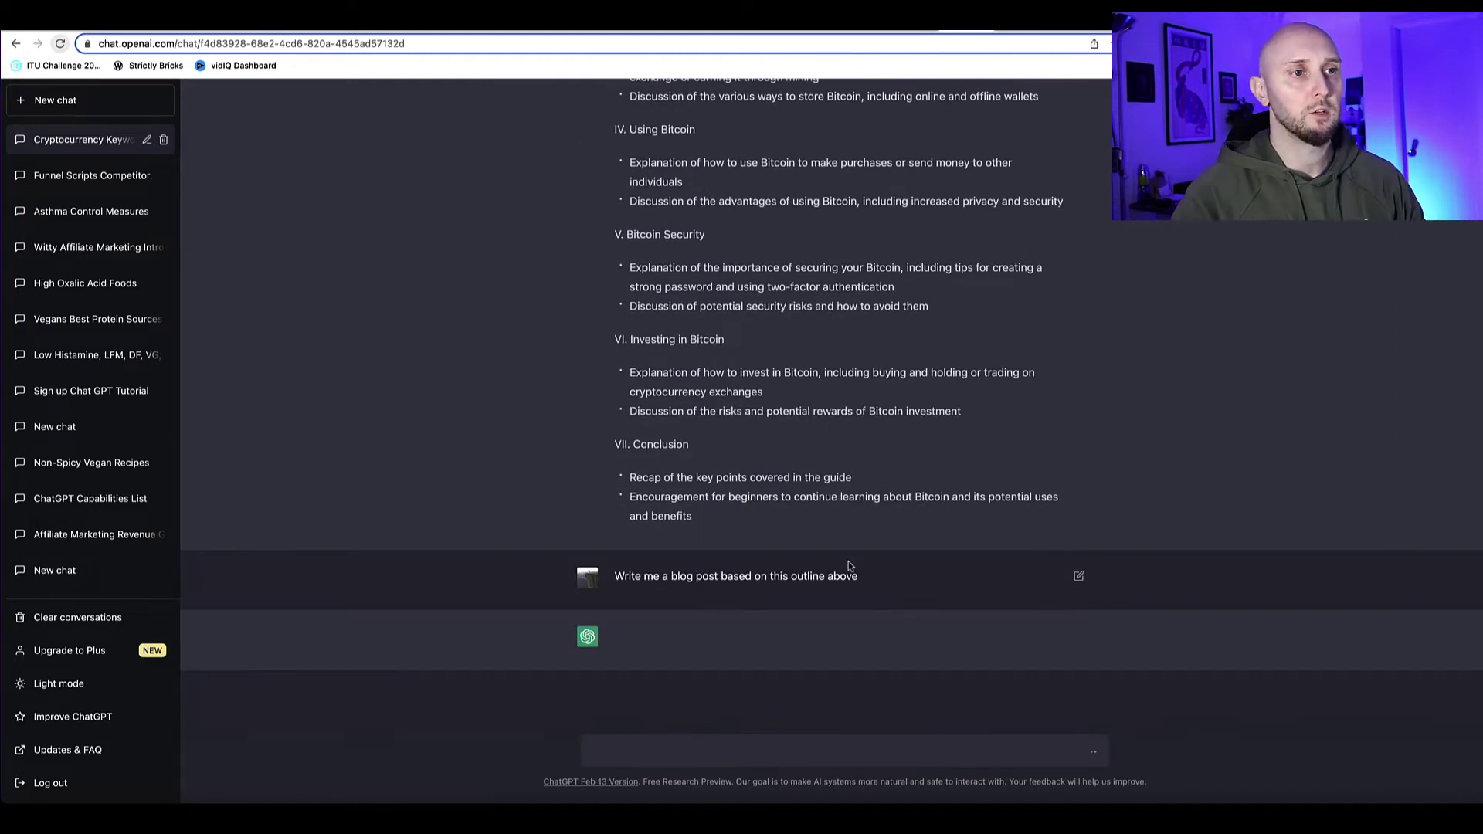
pyautogui.moveTo(882, 577); pyautogui.dragTo(697, 577)
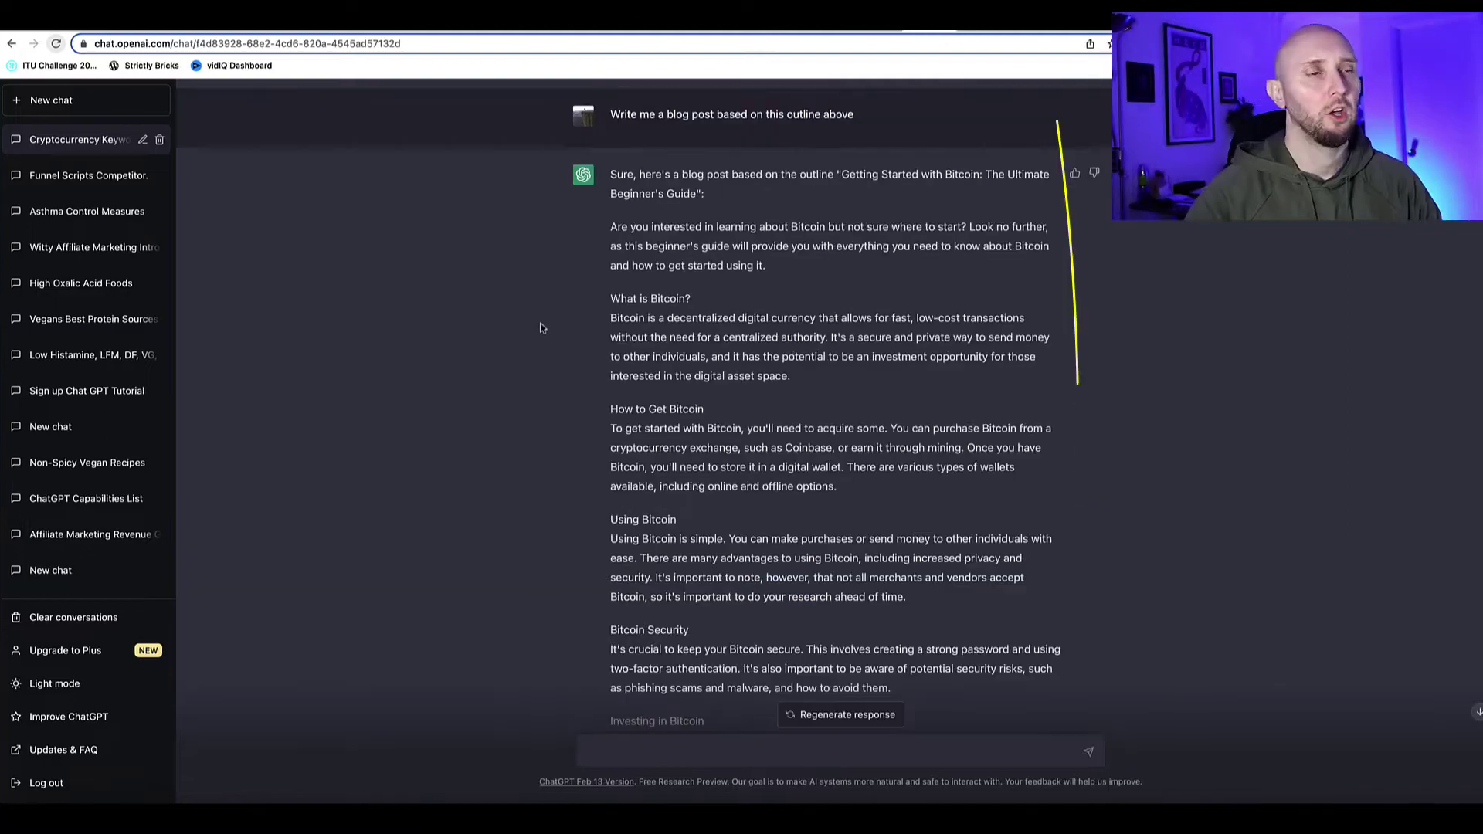
pyautogui.scroll(1, 546, 314)
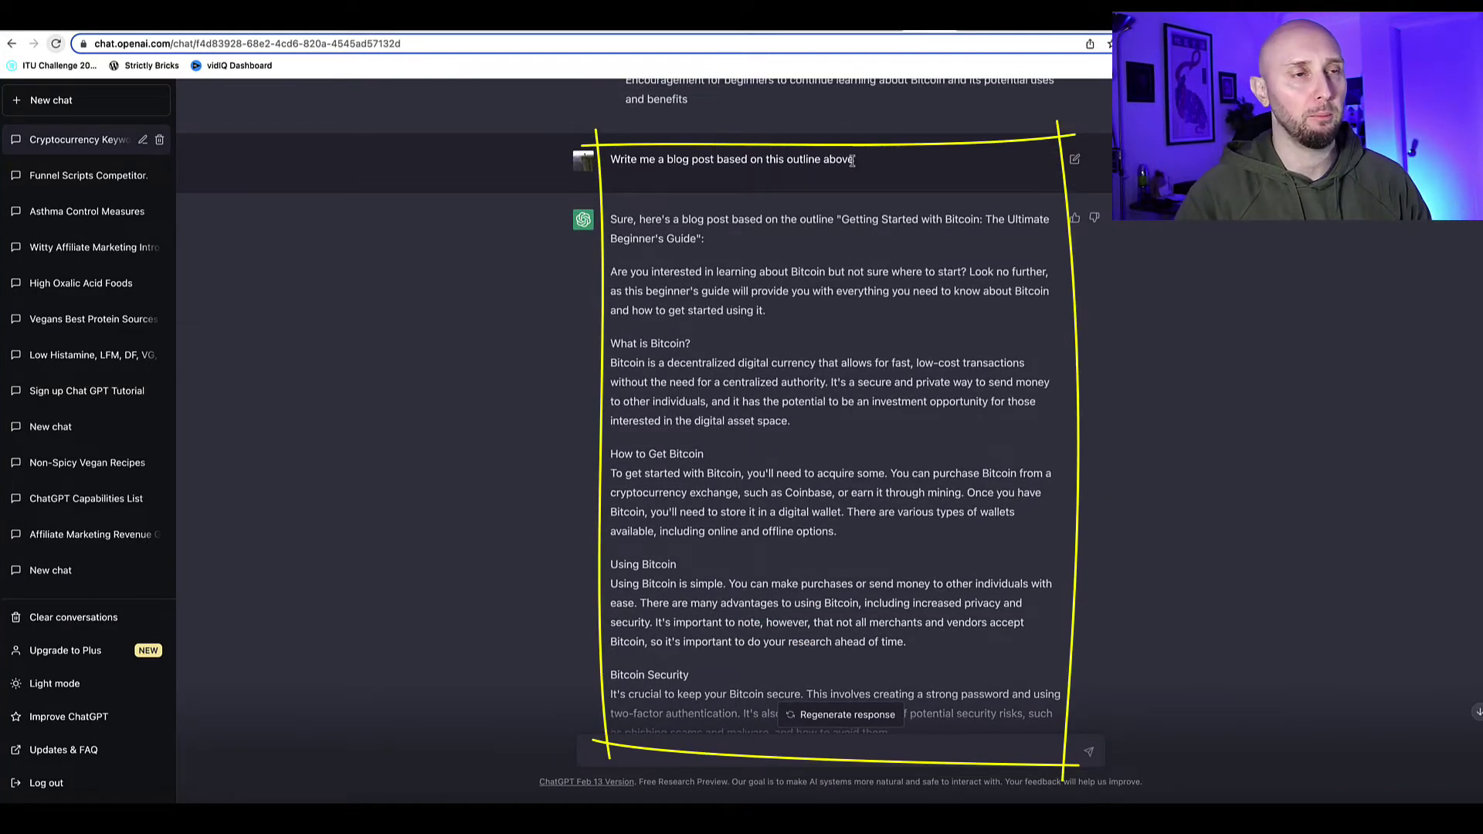
pyautogui.moveTo(855, 164); pyautogui.dragTo(609, 167)
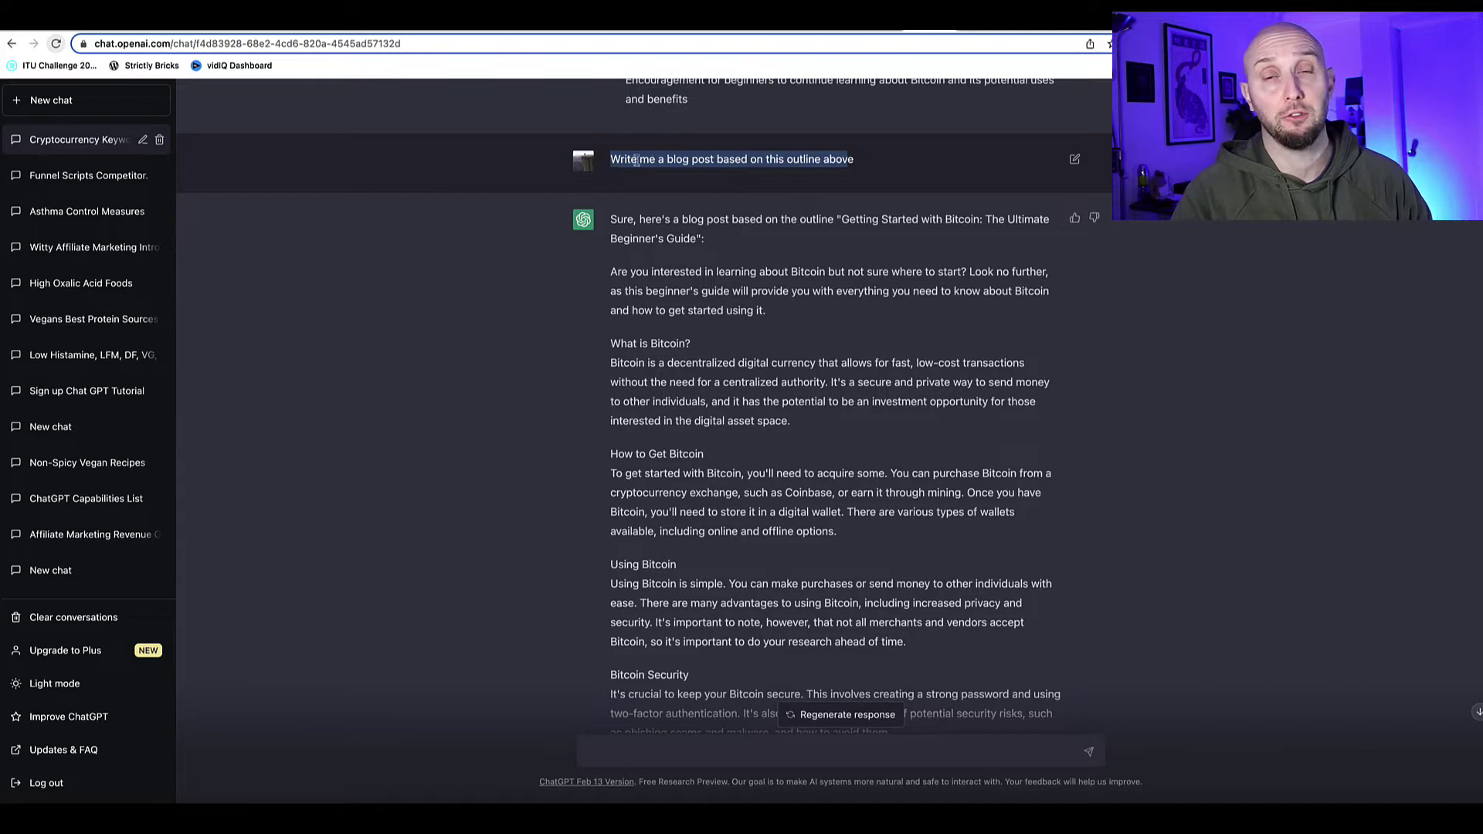
# - Select the full blog post from 'Are you interested…' through the conclusion
pyautogui.scroll(-1, 631, 198)
pyautogui.moveTo(609, 226); pyautogui.dragTo(780, 645)
pyautogui.scroll(-4, 652, 286)
# - Count the selected post with Word Counter Plus: 361 words, 2211 characters
pyautogui.rightClick(714, 511)
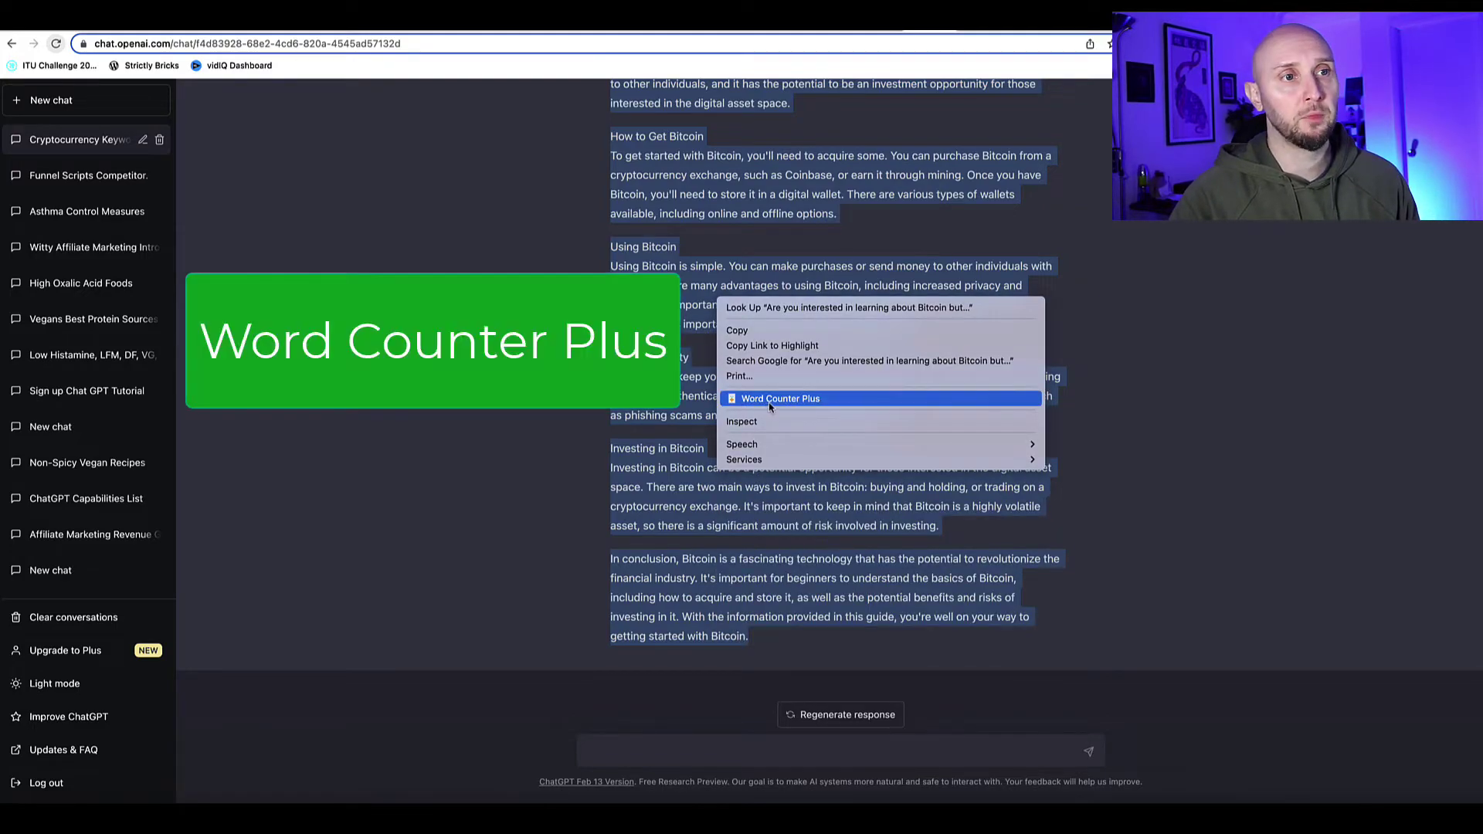
pyautogui.click(787, 400)
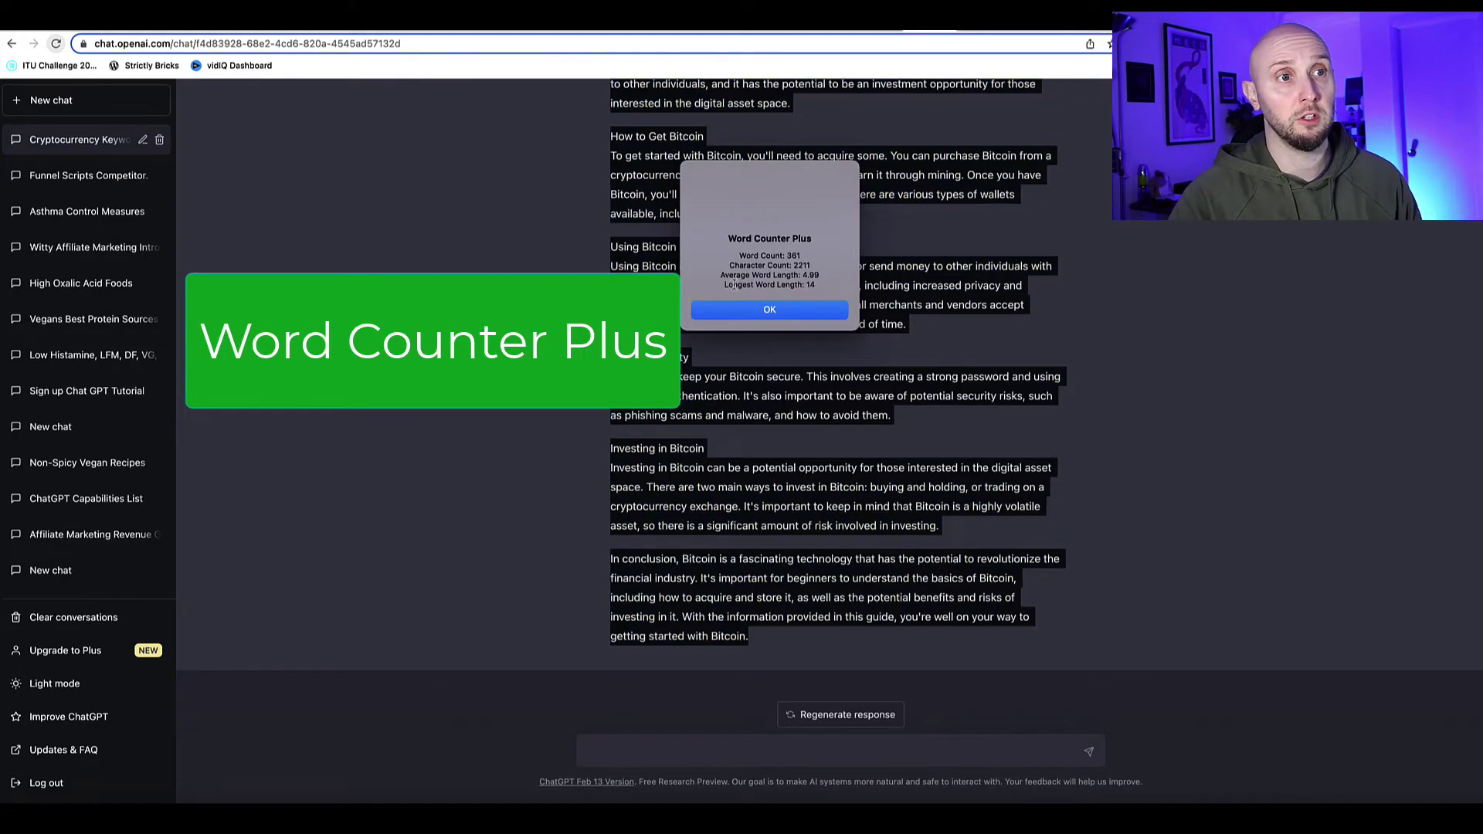
pyautogui.moveTo(802, 258); pyautogui.dragTo(788, 258)
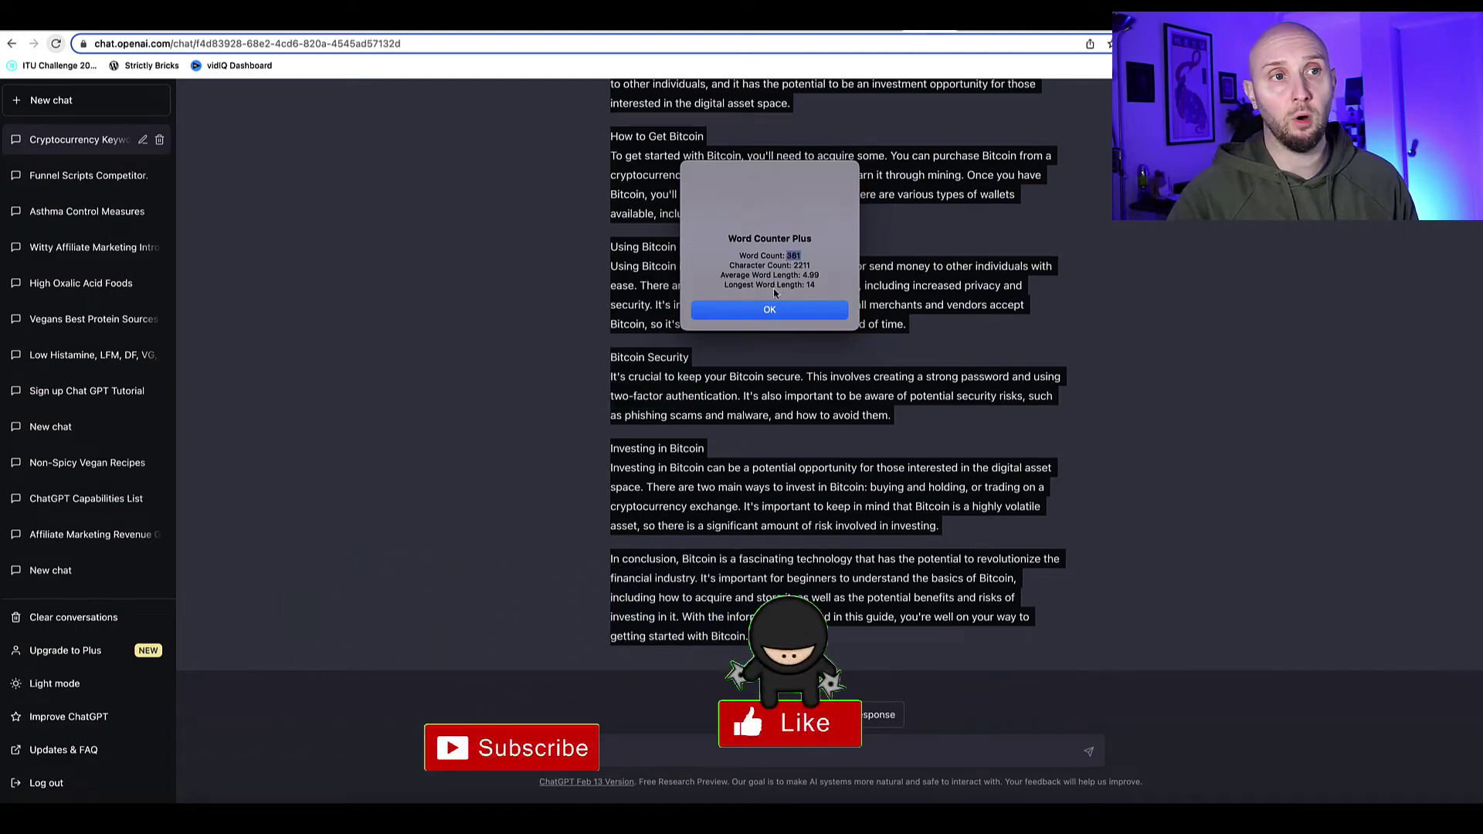
pyautogui.click(769, 309)
# - Select the Bitcoin outline from 'I. Introduction' to the Conclusion in ChatGPT
pyautogui.click(570, 291)
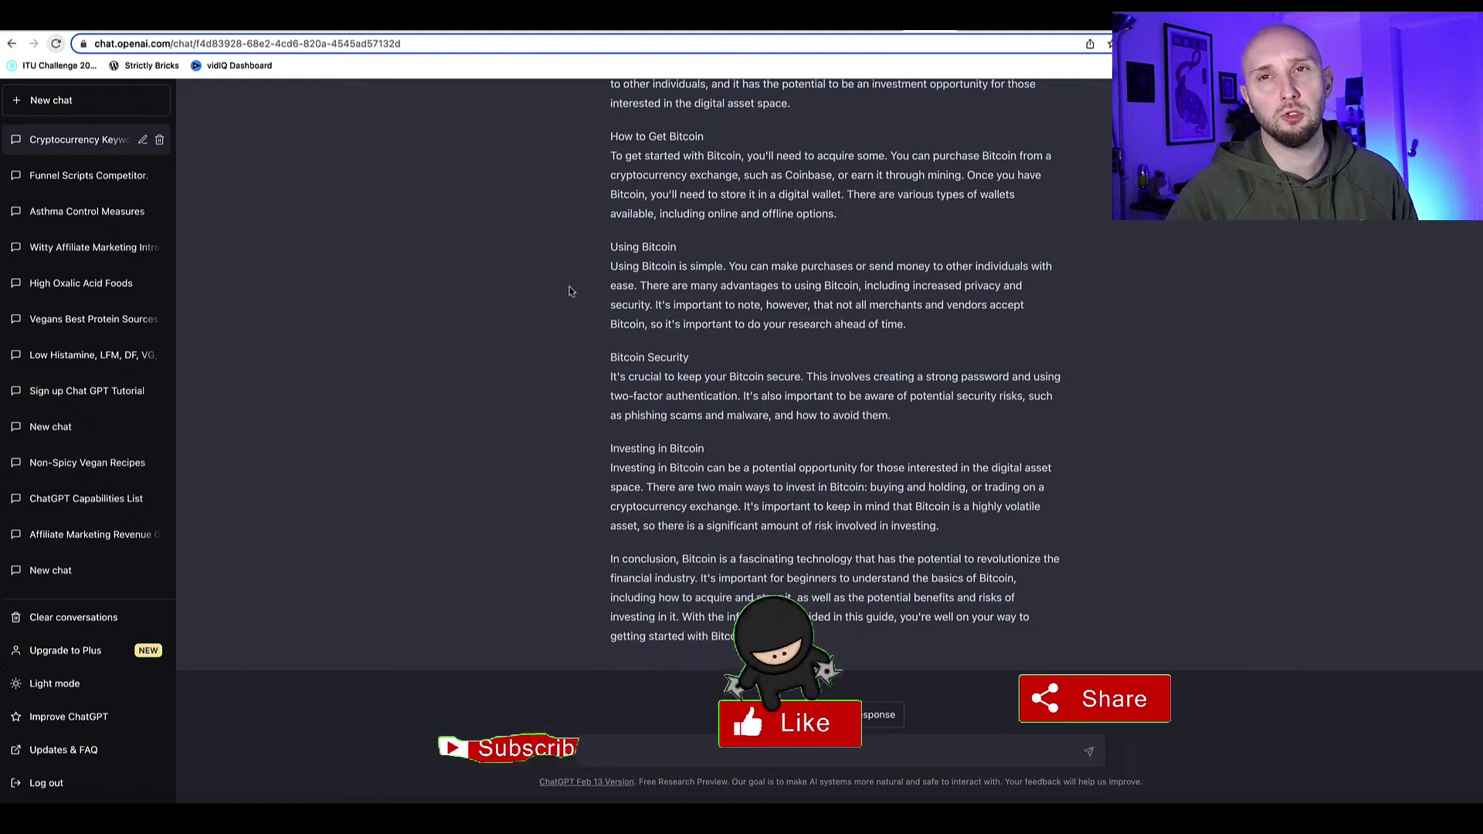
pyautogui.scroll(4, 569, 291)
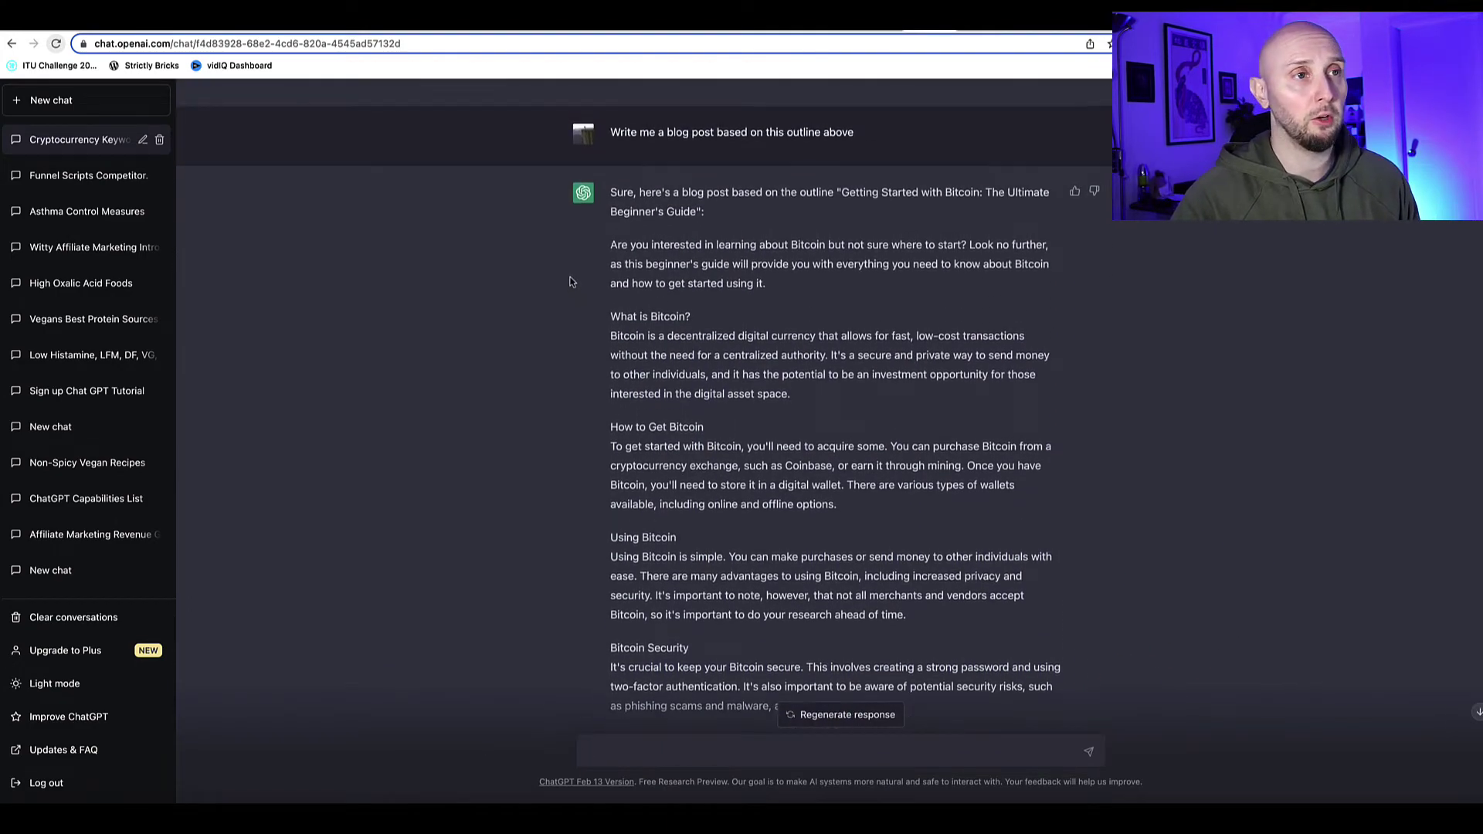
pyautogui.scroll(-4, 569, 282)
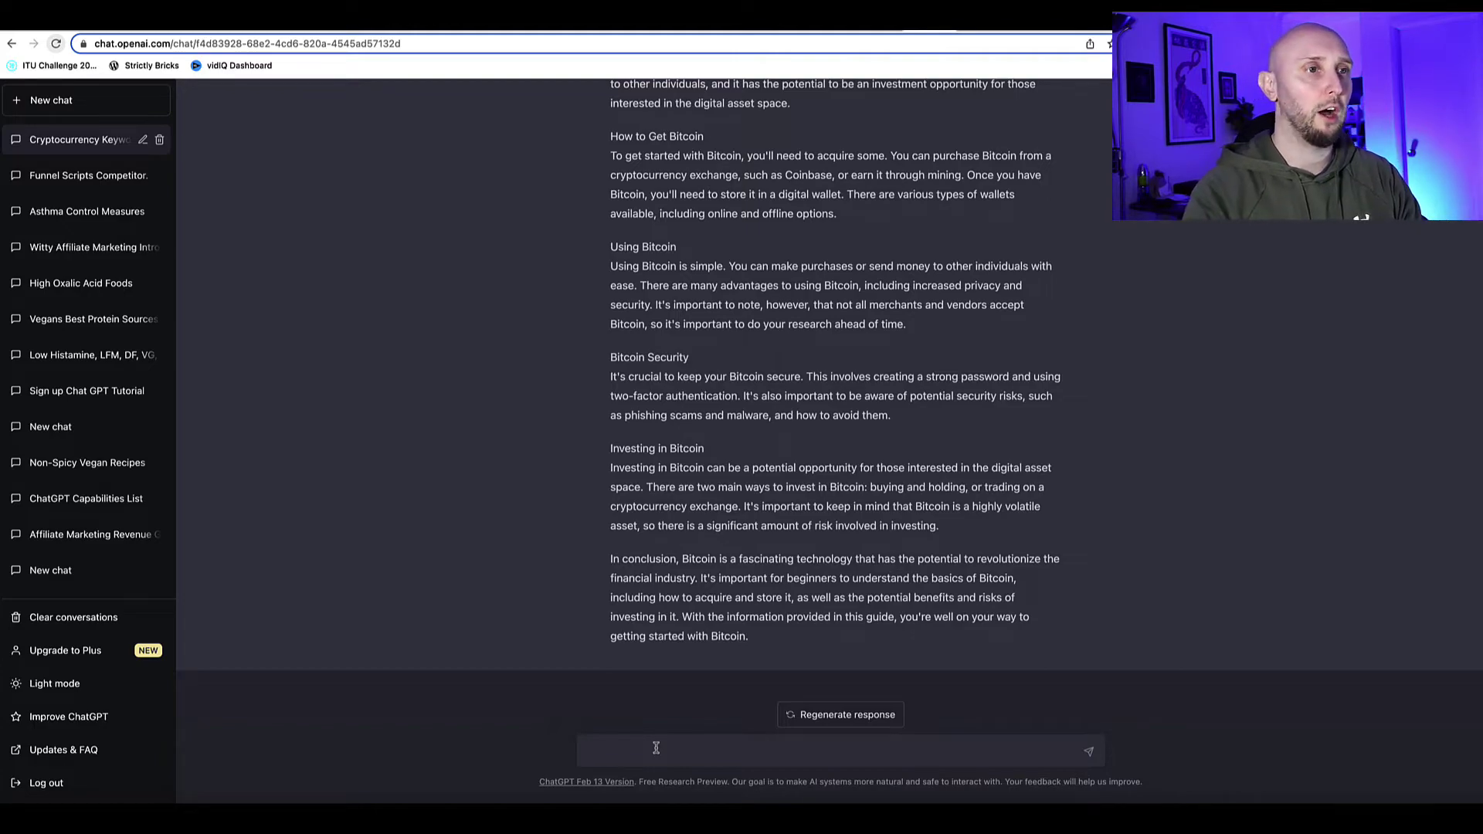
pyautogui.click(656, 748)
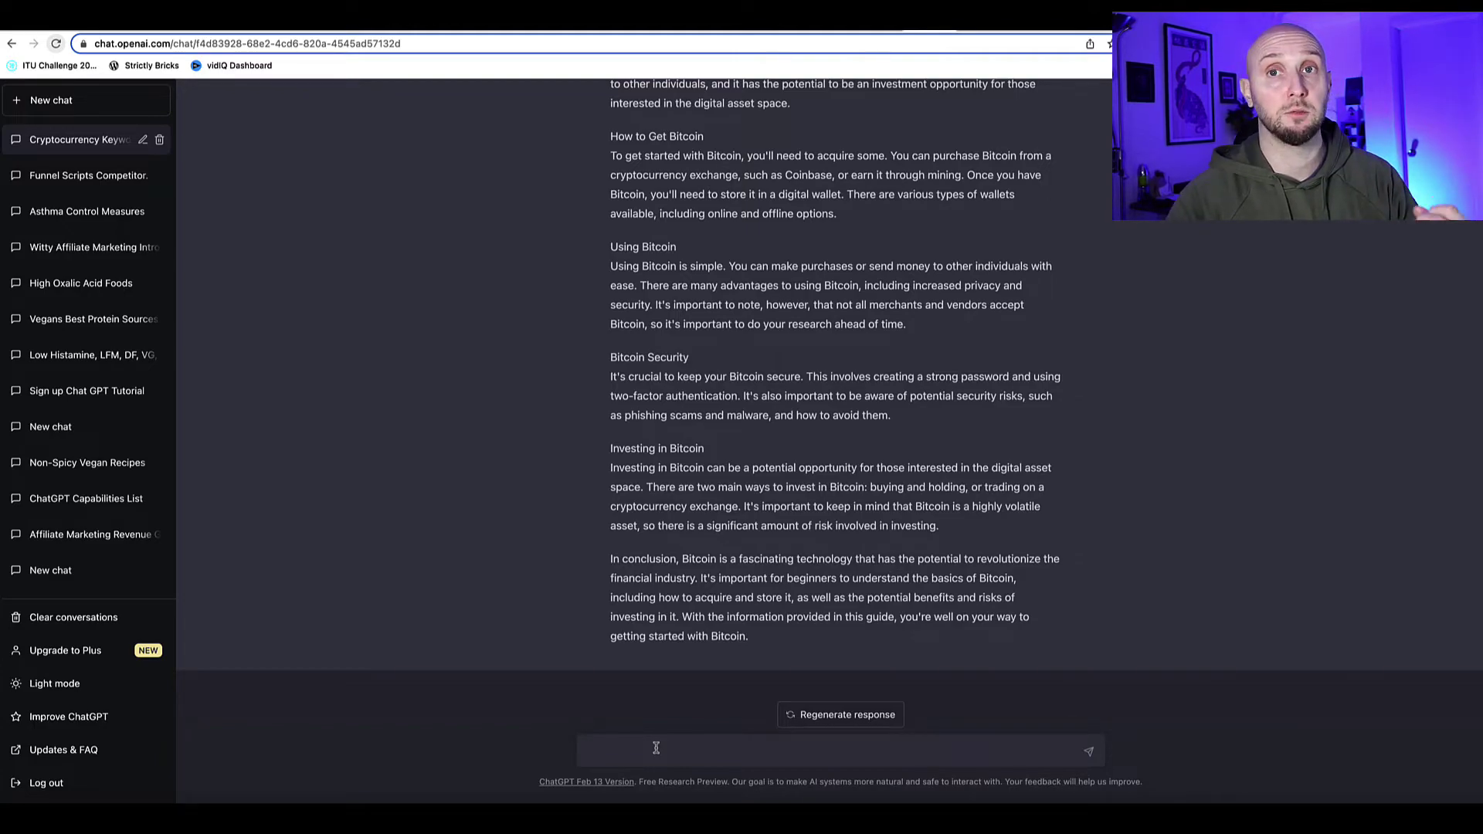
pyautogui.scroll(15, 632, 505)
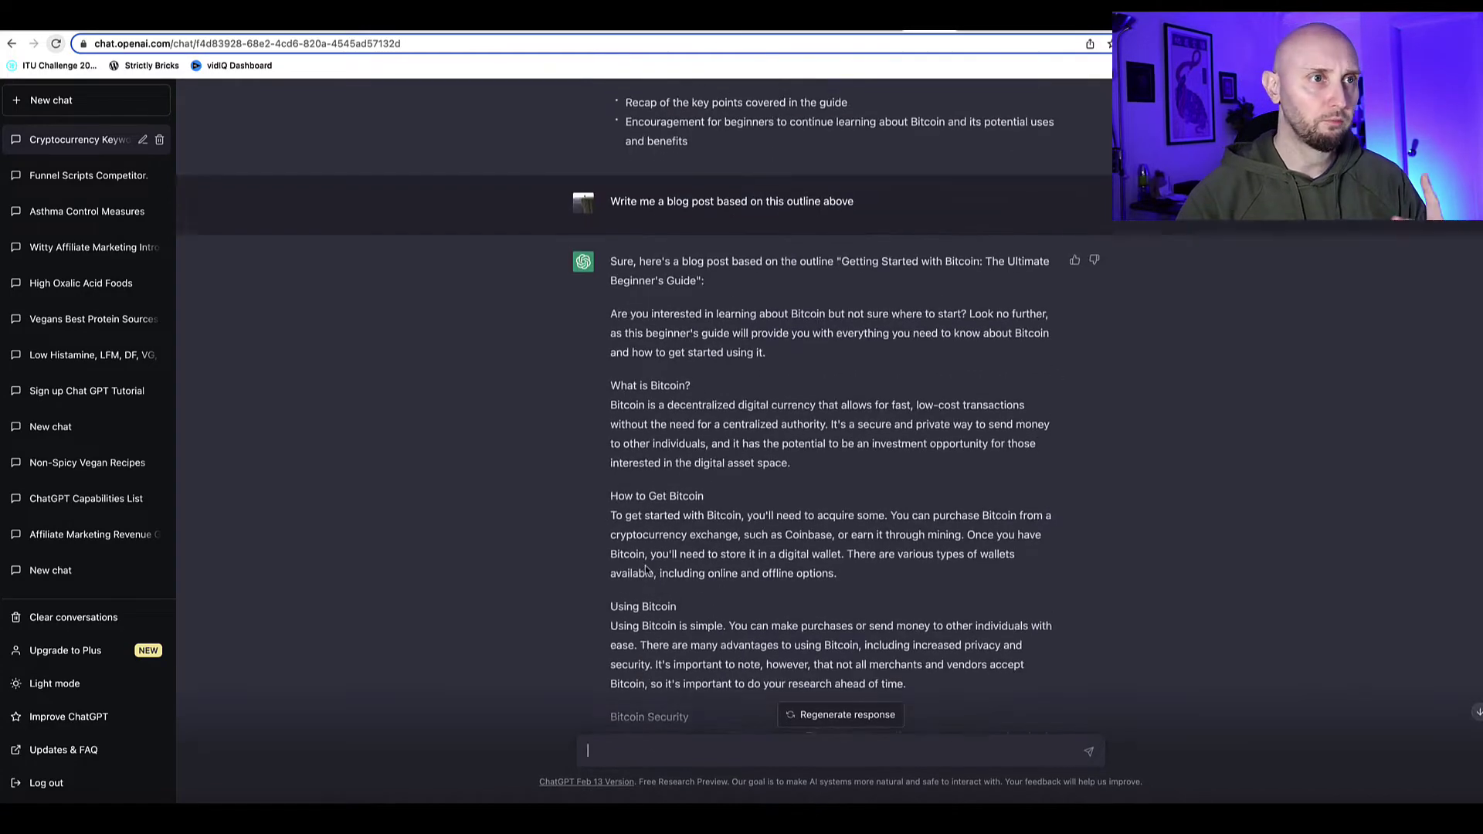
pyautogui.moveTo(688, 559); pyautogui.dragTo(600, 414)
pyautogui.hotkey('ctrl', 'c')
pyautogui.scroll(1, 600, 414)
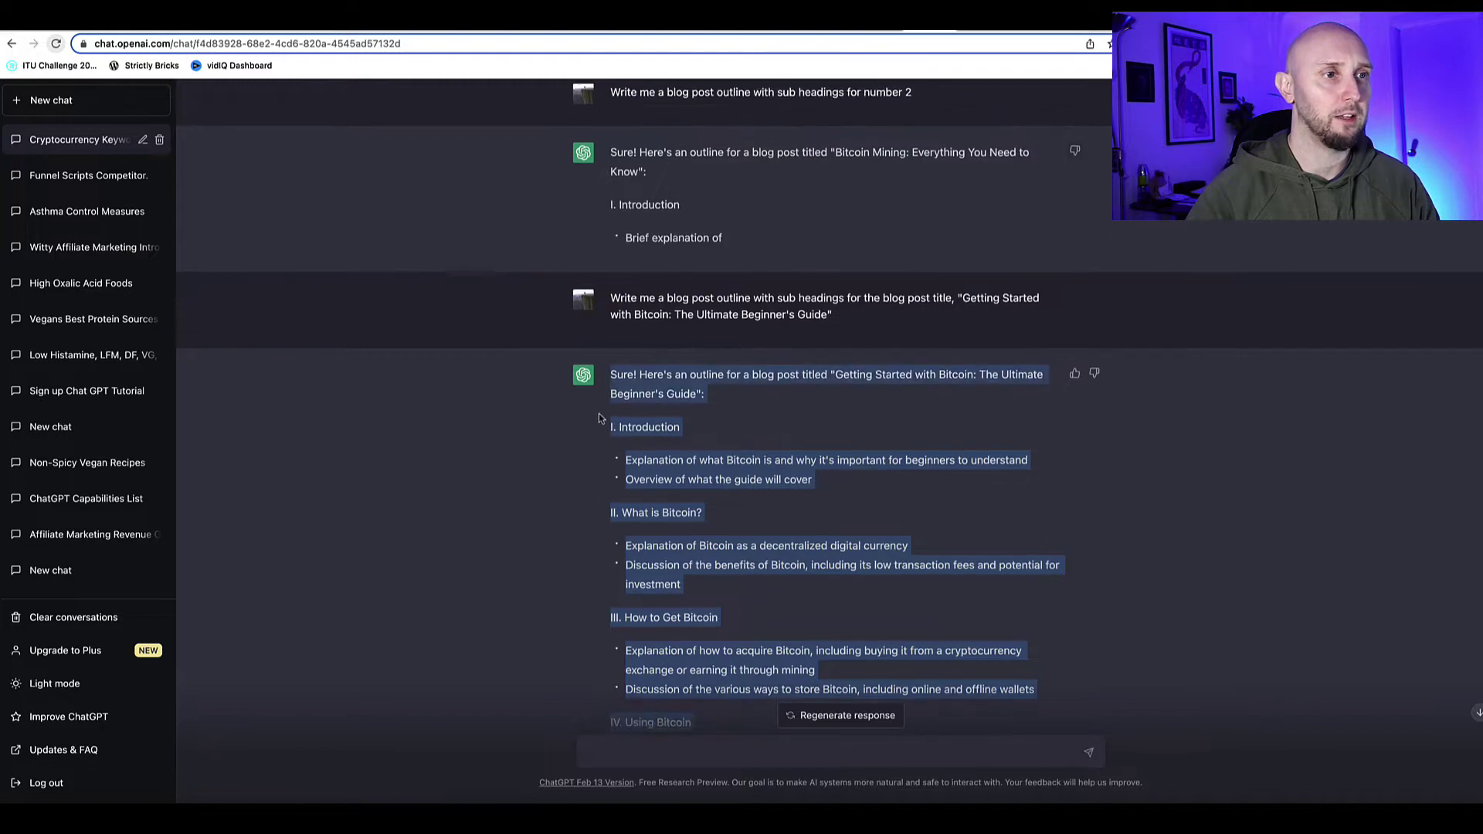
pyautogui.click(603, 424)
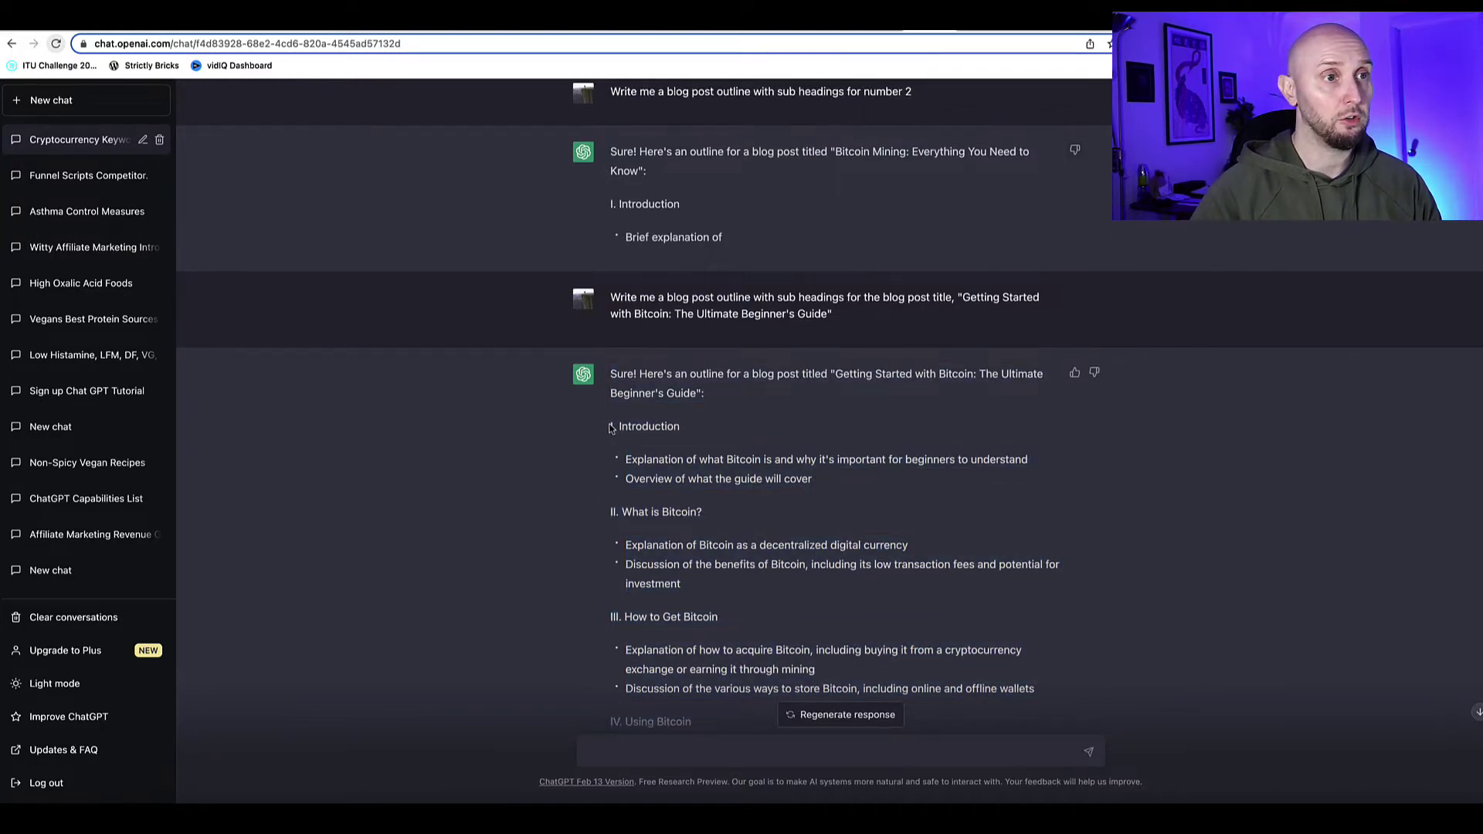
pyautogui.moveTo(609, 429); pyautogui.dragTo(772, 514)
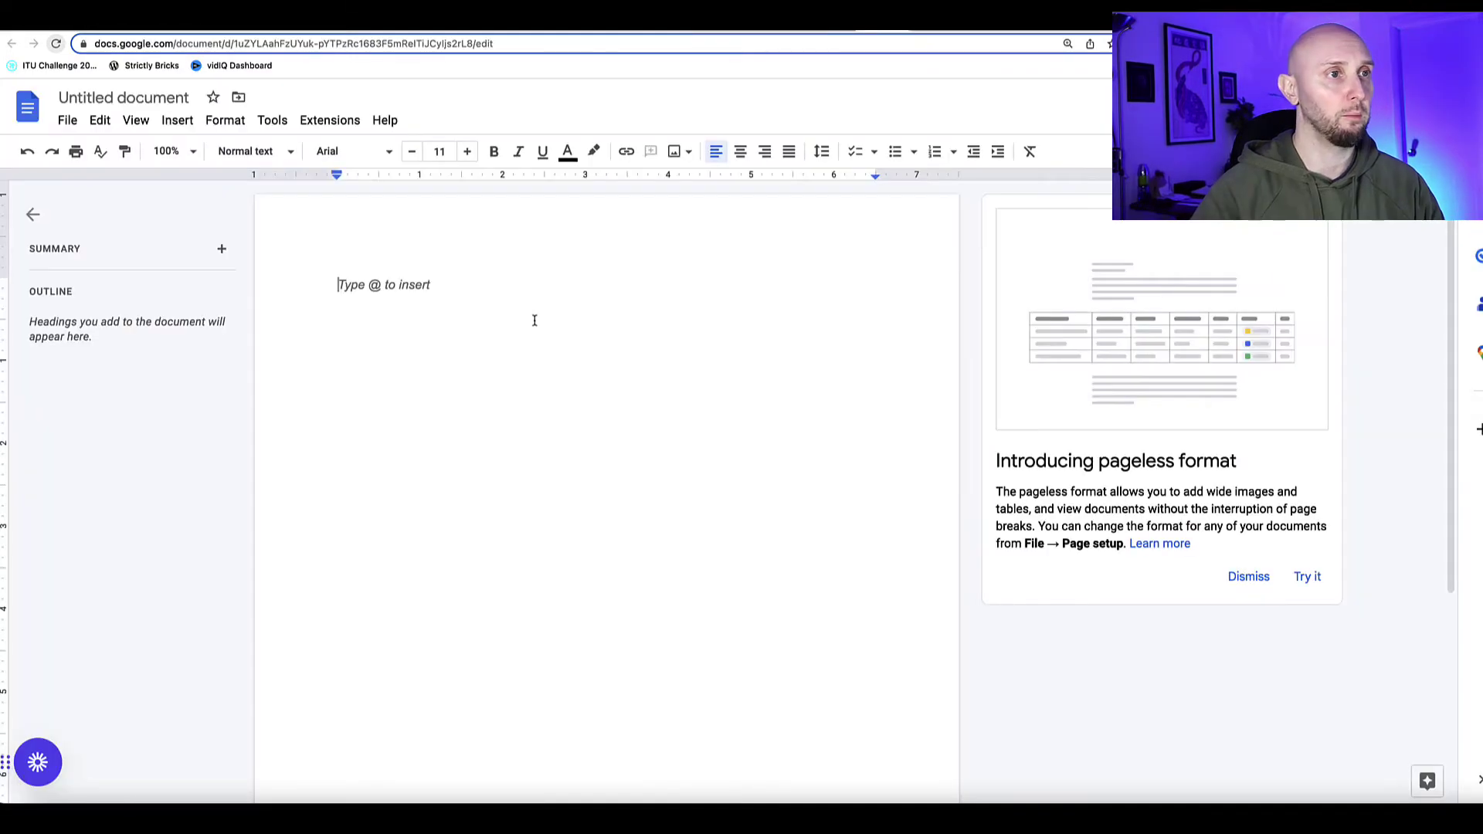
# - Paste the outline into a blank Google Docs document and return to ChatGPT
pyautogui.hotkey('ctrl', 'v')
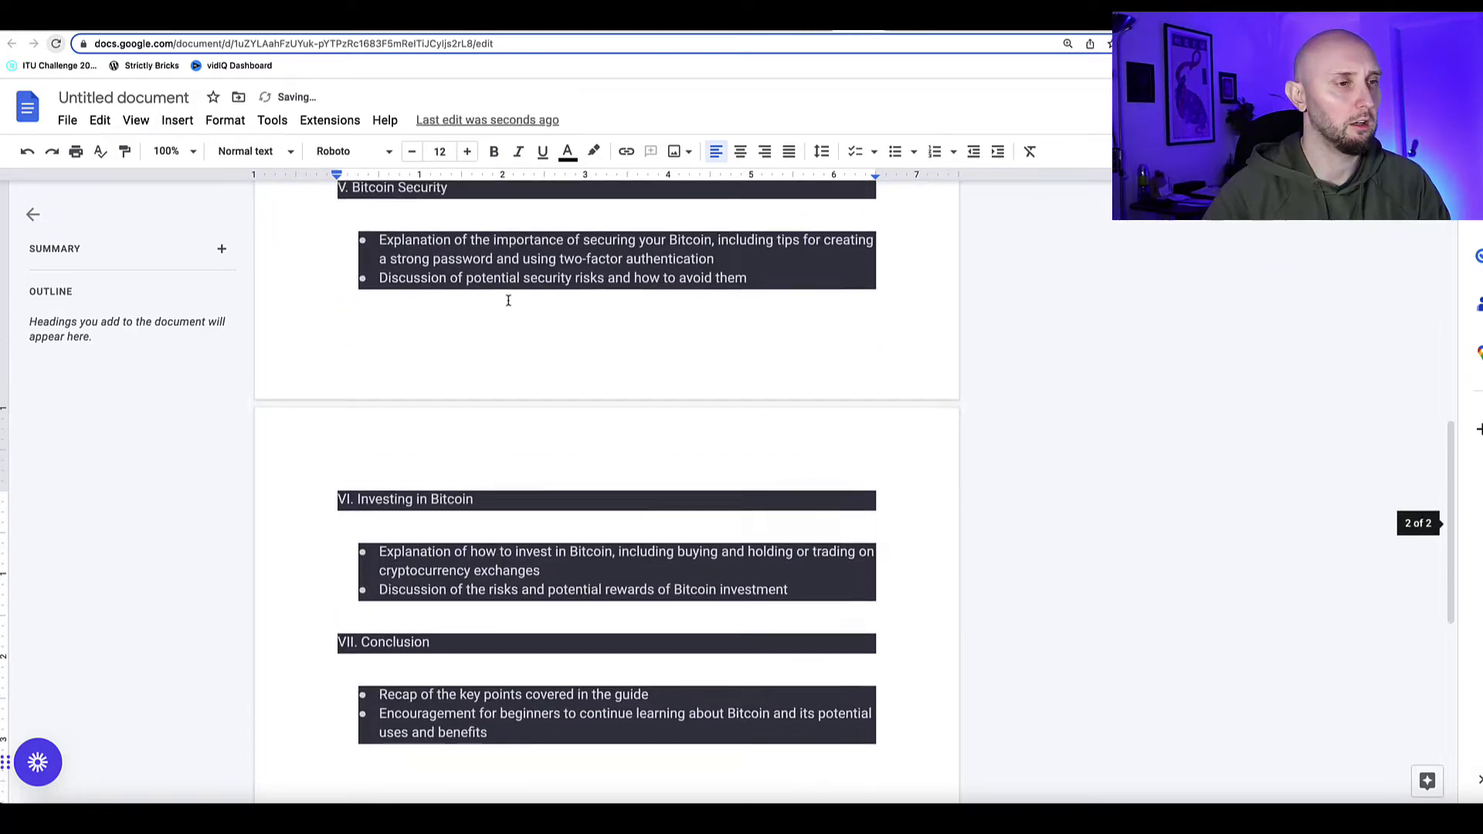
pyautogui.scroll(2, 510, 309)
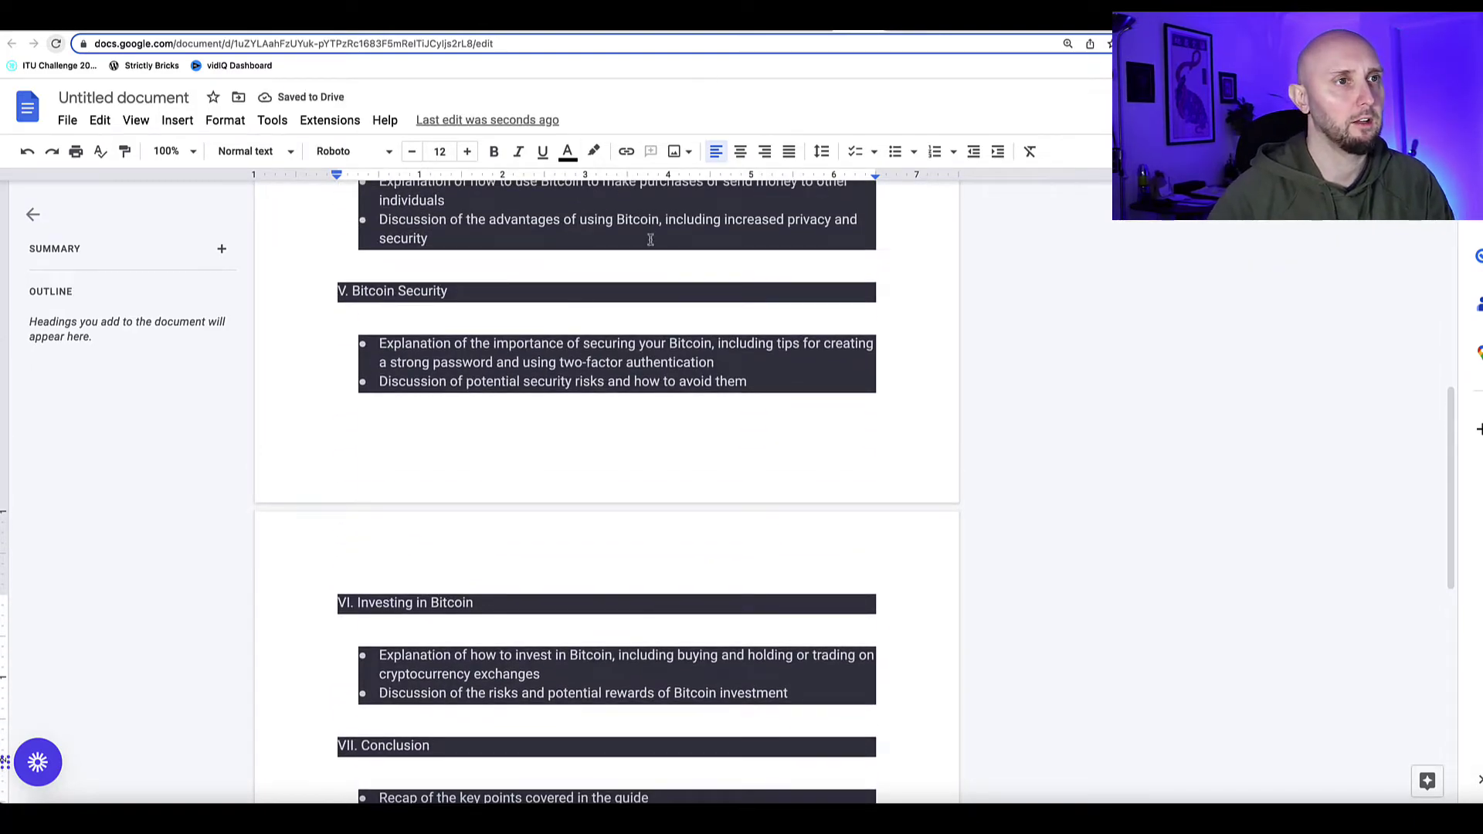
pyautogui.hotkey('ctrl', 'shift', 'Tab')
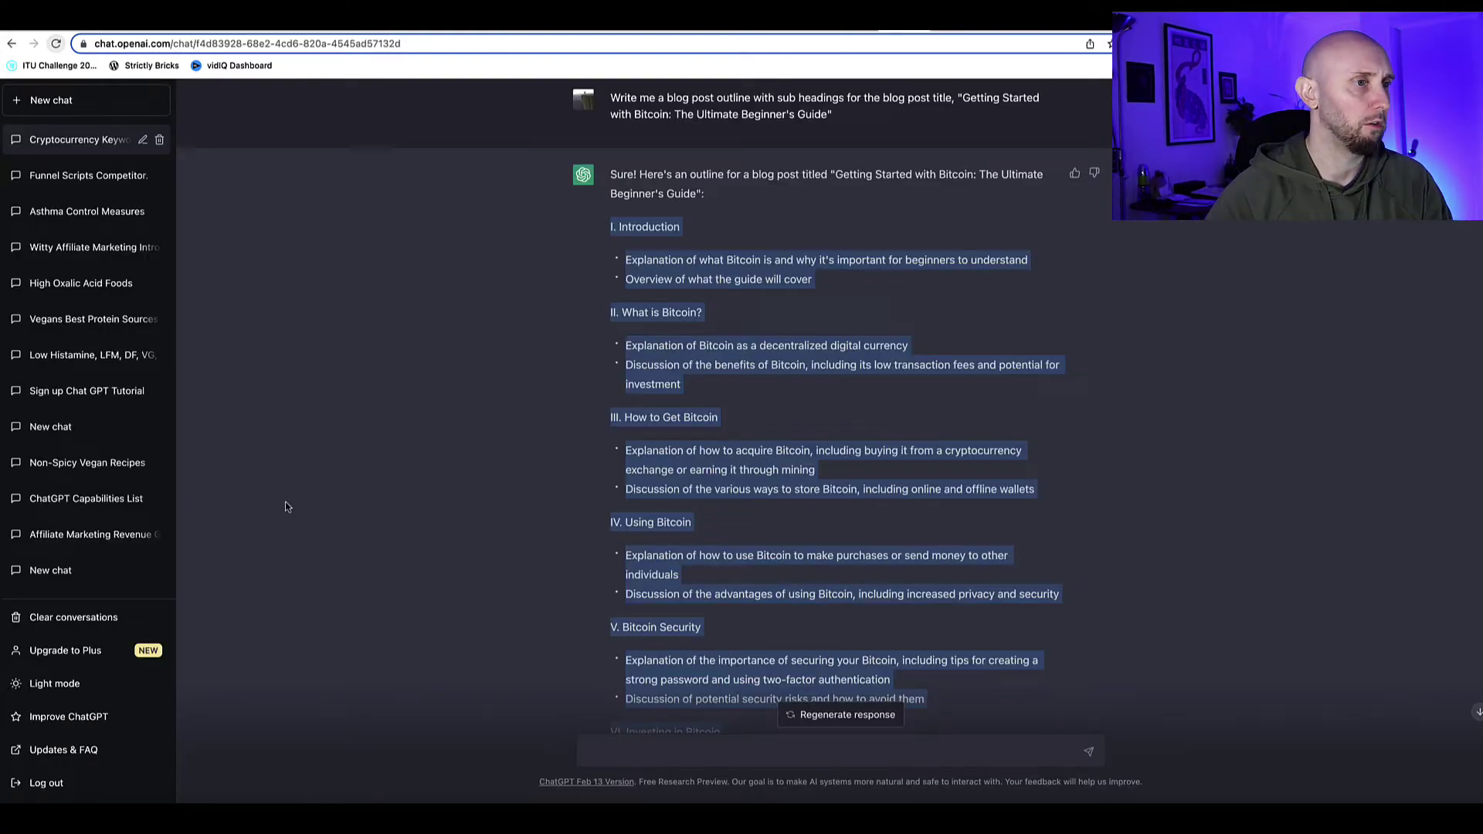
# - Switch ChatGPT to light mode and reselect the whole outline
pyautogui.click(285, 506)
pyautogui.click(70, 697)
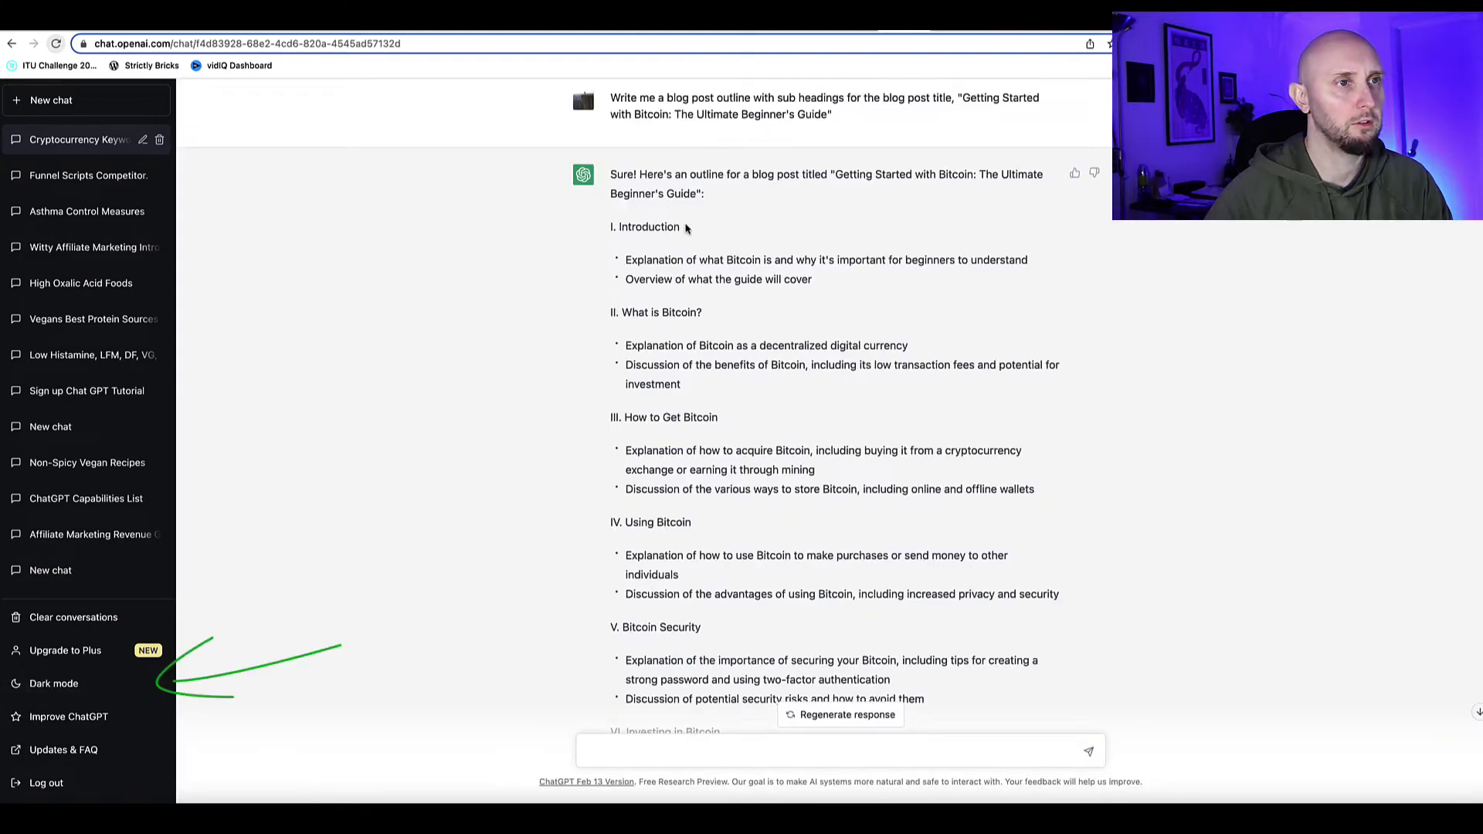
pyautogui.moveTo(611, 226); pyautogui.dragTo(756, 655)
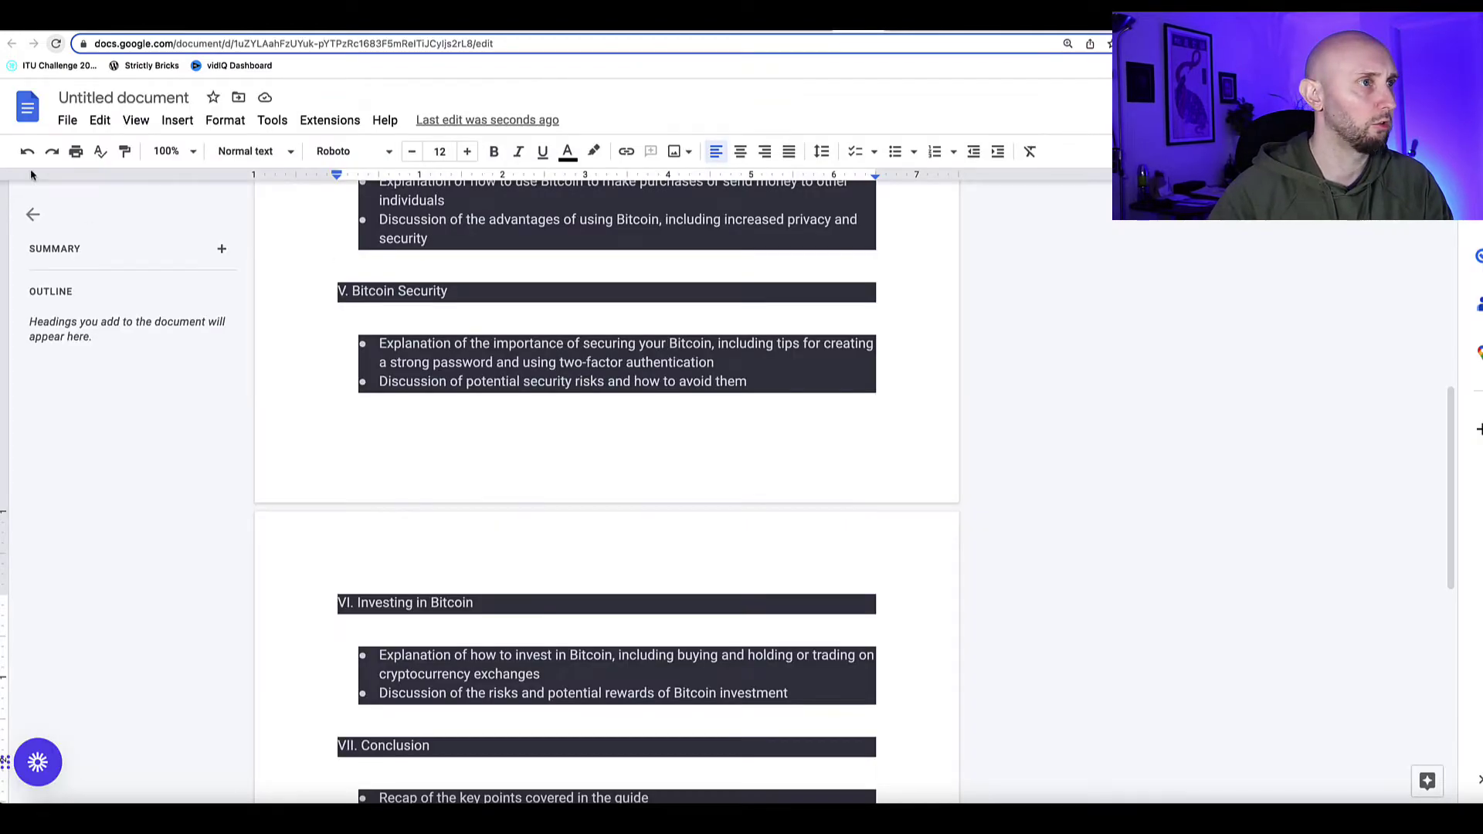
# - Undo the dark-shaded outline paste and paste the outline again in its light version
pyautogui.click(27, 152)
pyautogui.hotkey('ctrl', 'v')
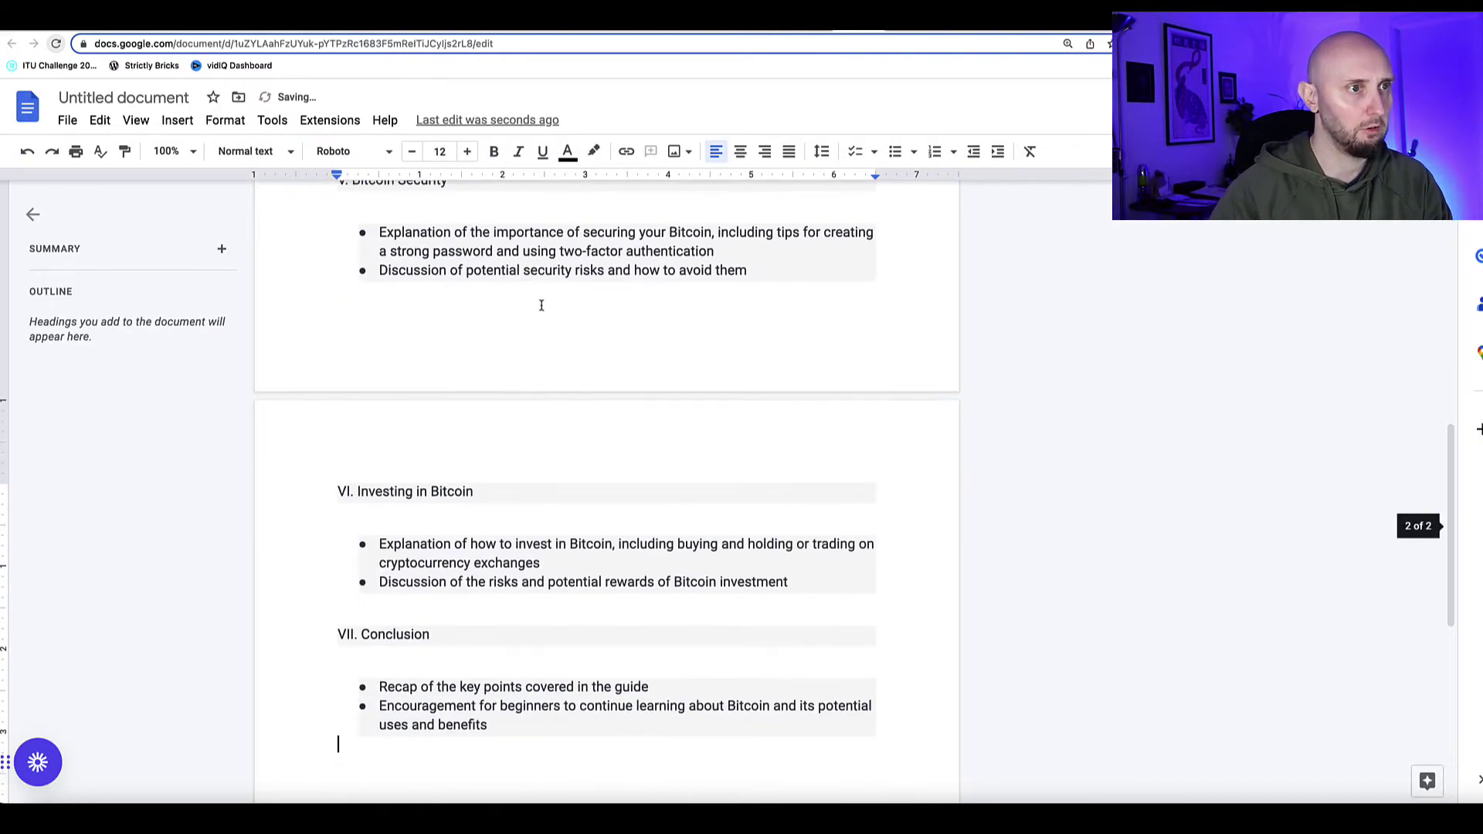
pyautogui.scroll(15, 540, 293)
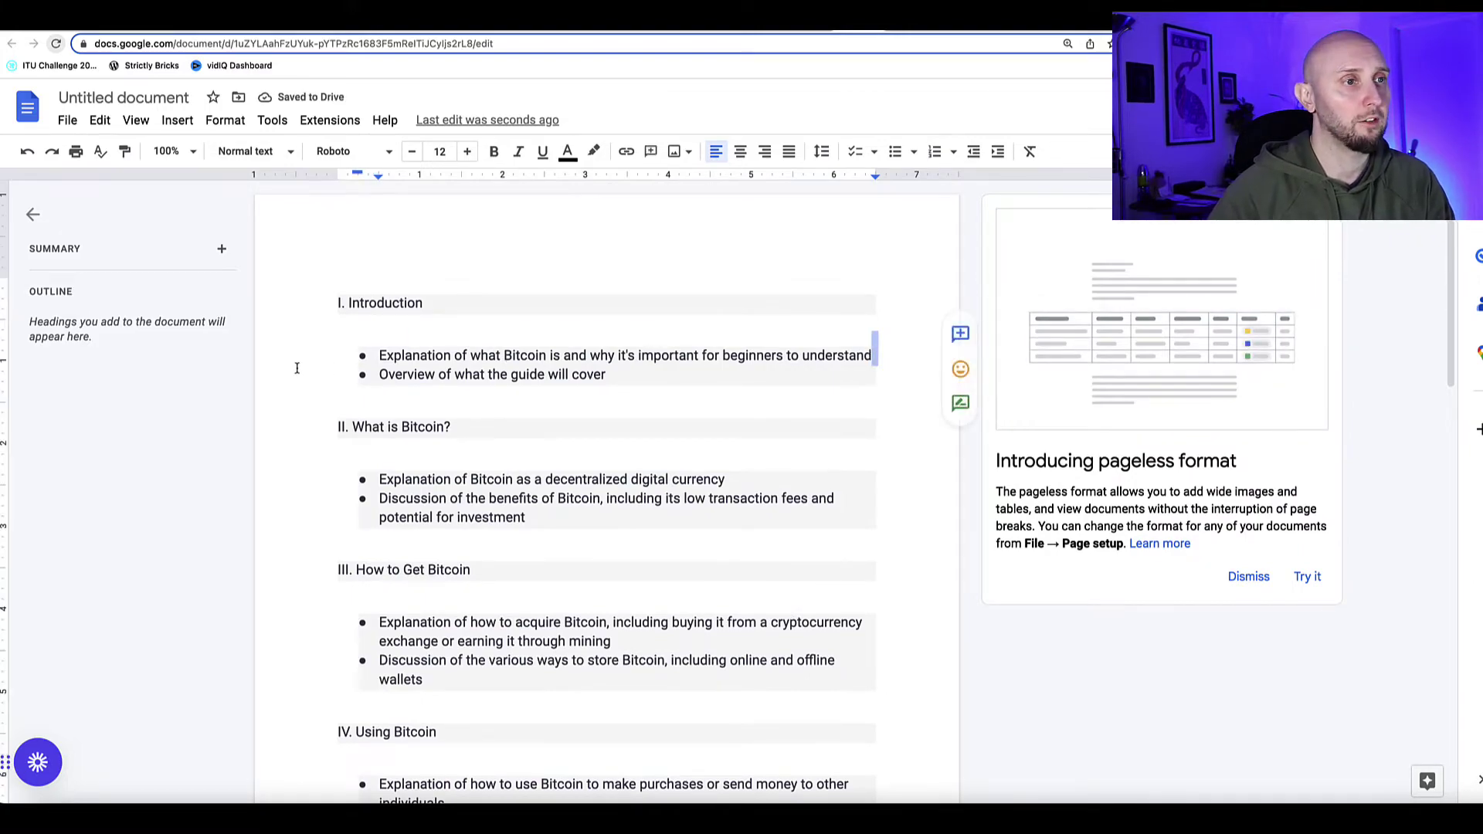
# - Copy the first Introduction bullet and return to the ChatGPT conversation
pyautogui.moveTo(873, 356); pyautogui.dragTo(374, 357)
pyautogui.press('super+c')
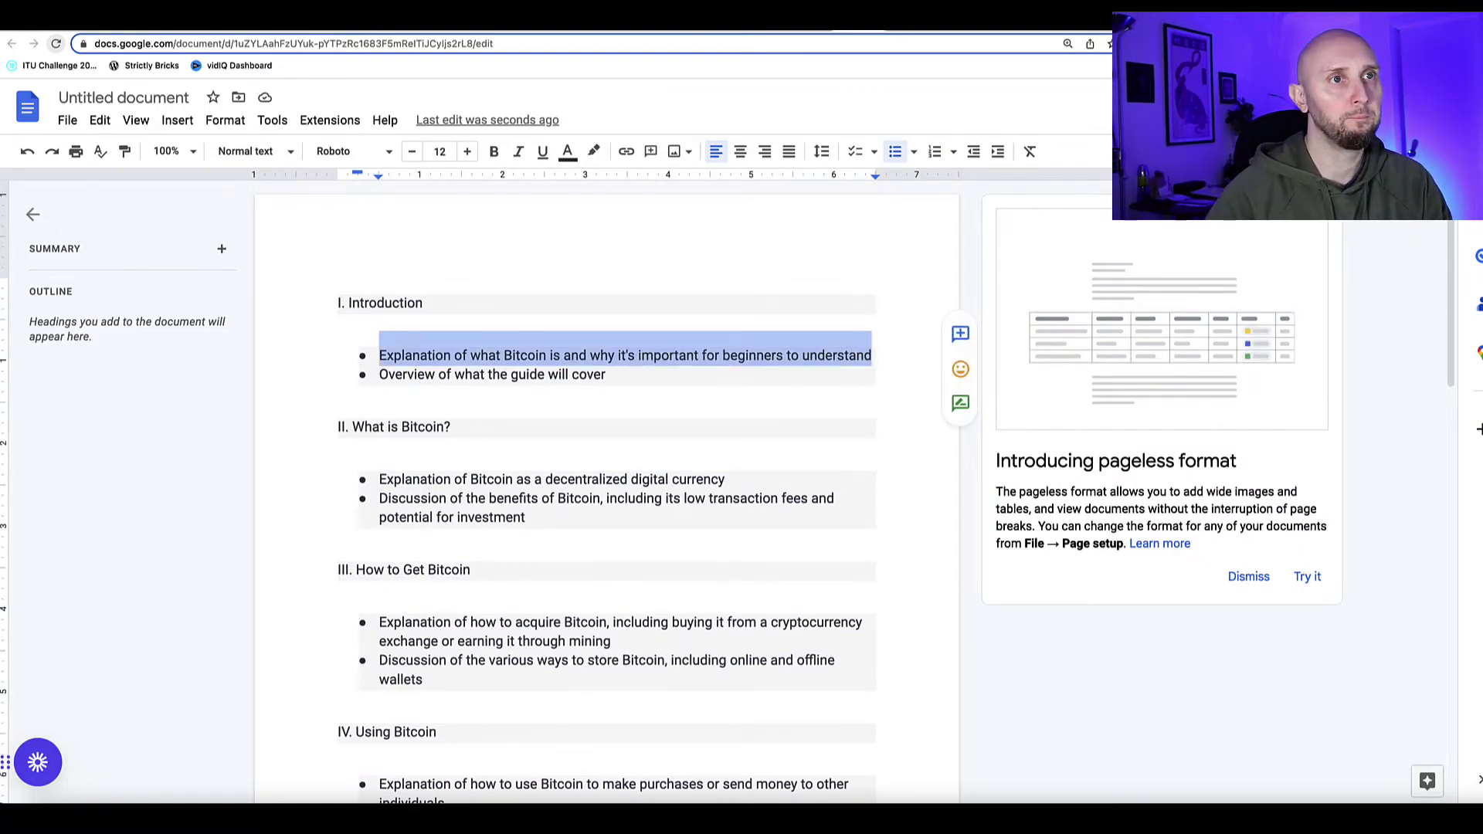
pyautogui.hotkey('ctrl', 'shift', 'Tab')
pyautogui.click(560, 436)
pyautogui.scroll(-15, 540, 463)
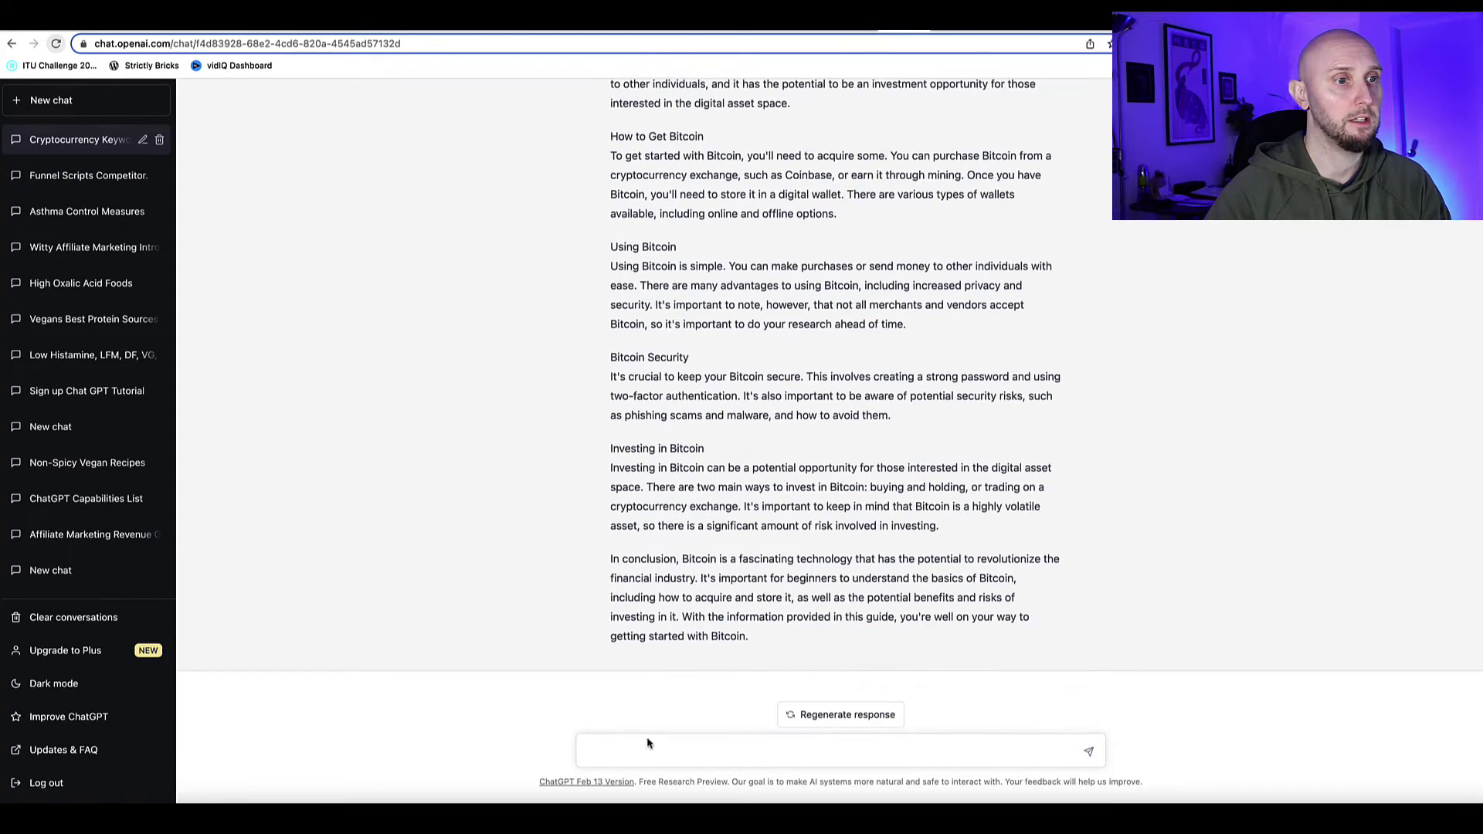
# - Send the first Introduction bullet as a prompt, then check the four-paragraph reply's word count
pyautogui.press('super+v')
pyautogui.press('Return')
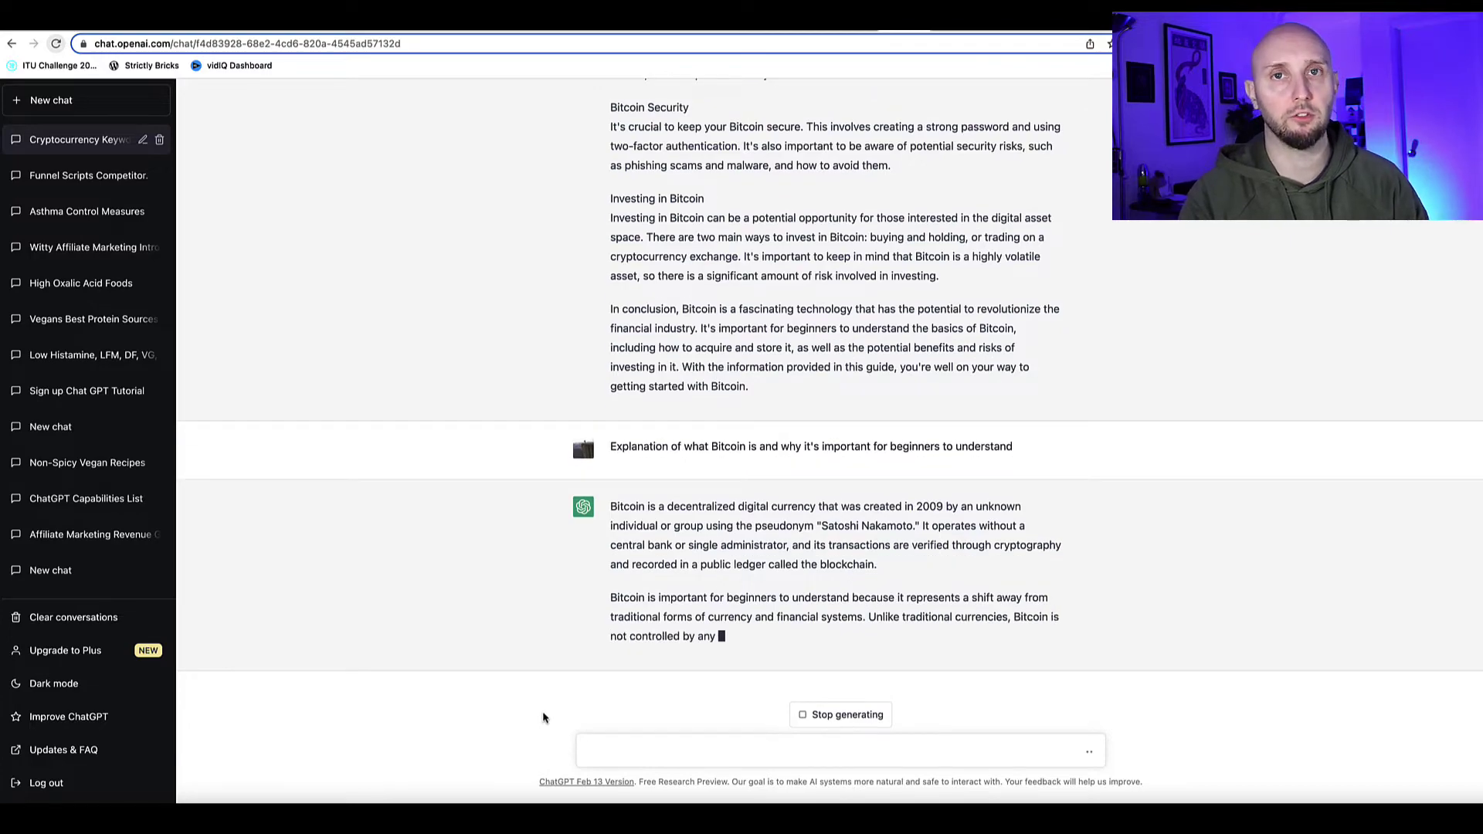
pyautogui.moveTo(612, 285); pyautogui.dragTo(918, 651)
pyautogui.rightClick(775, 545)
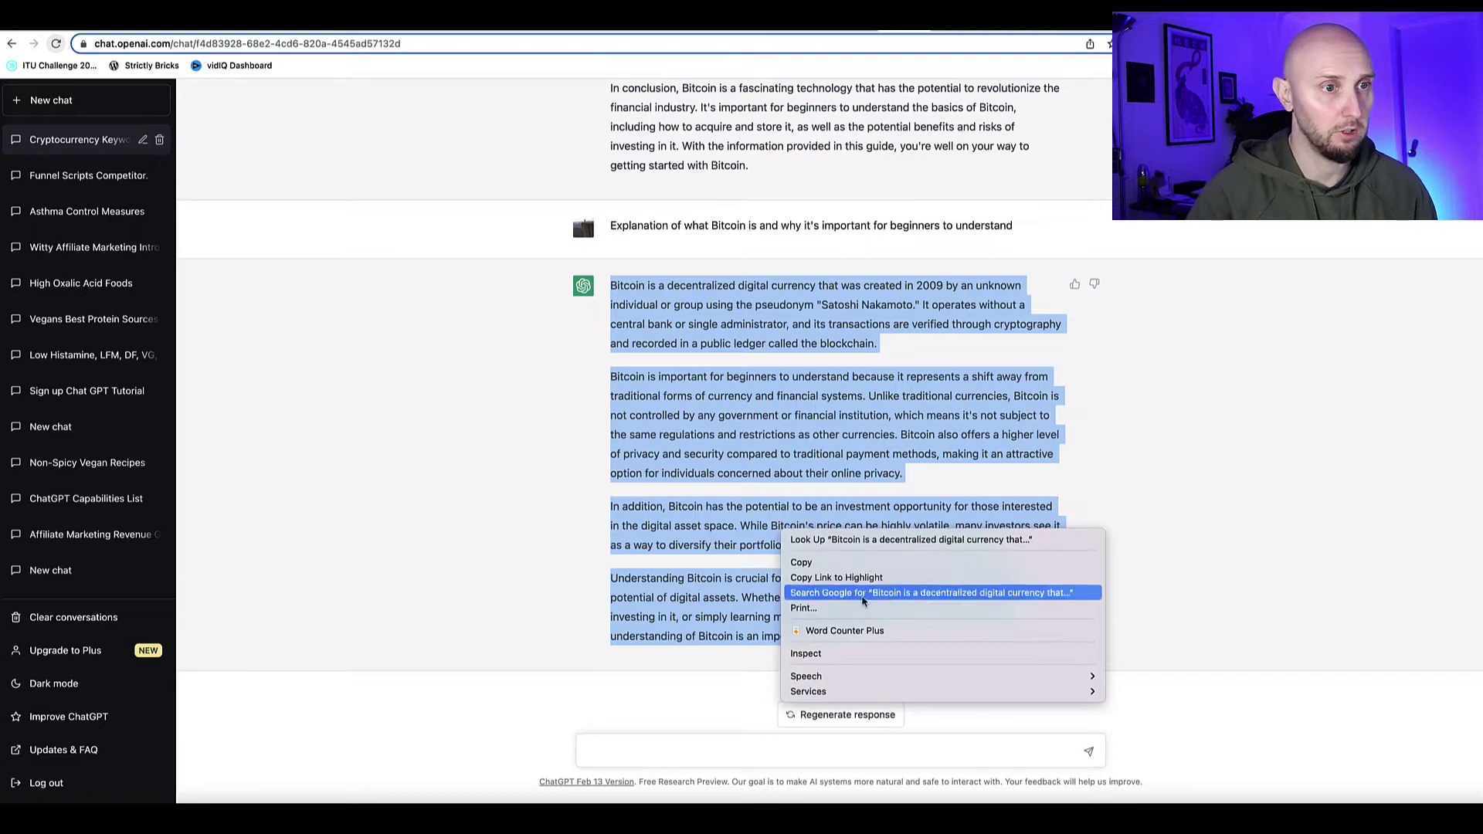
pyautogui.click(807, 629)
pyautogui.click(783, 311)
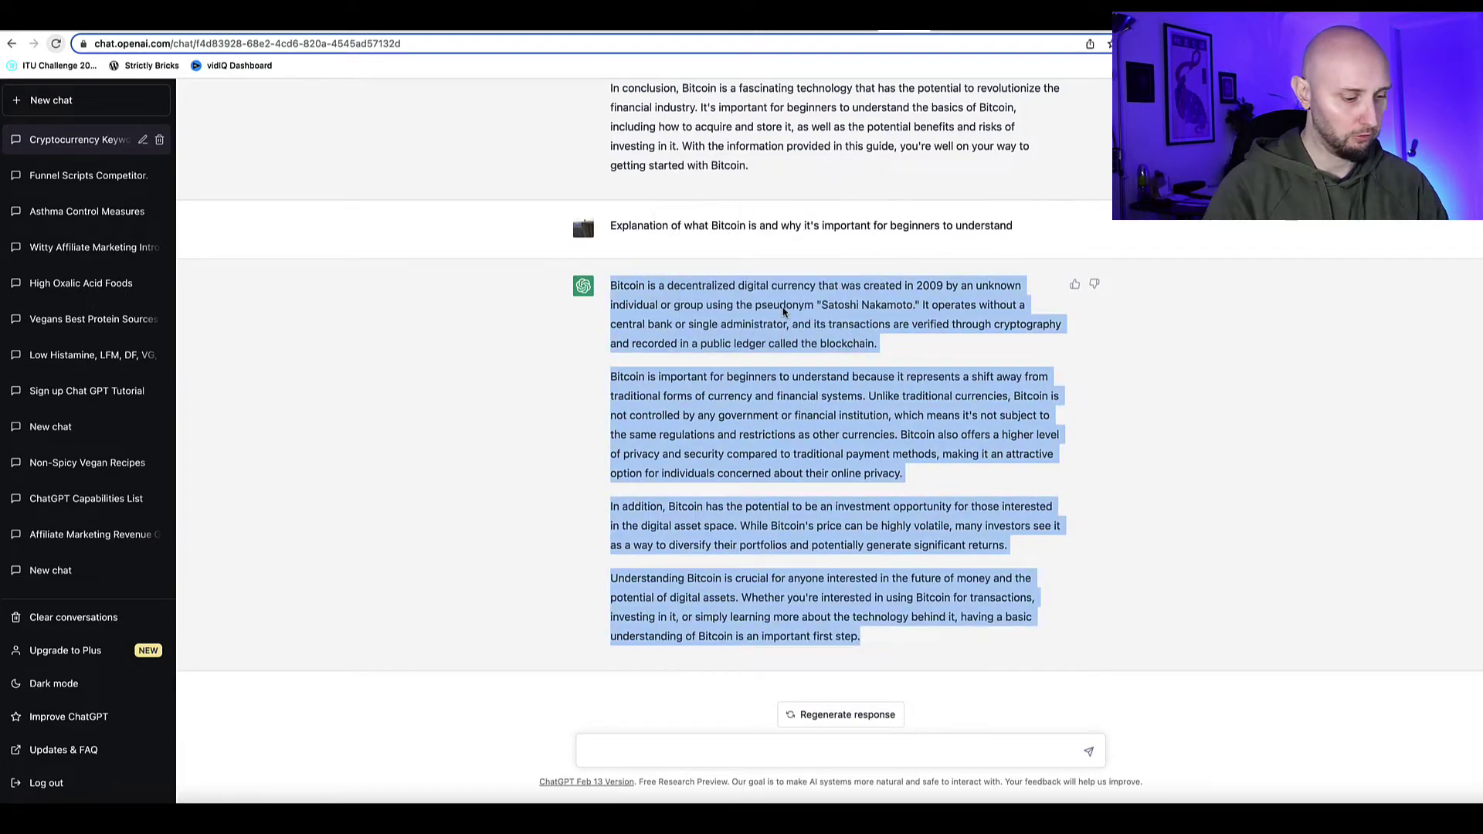
# - Replace the first Introduction bullet with ChatGPT's four Bitcoin paragraphs, unbulleted
pyautogui.hotkey('ctrl', 'Tab')
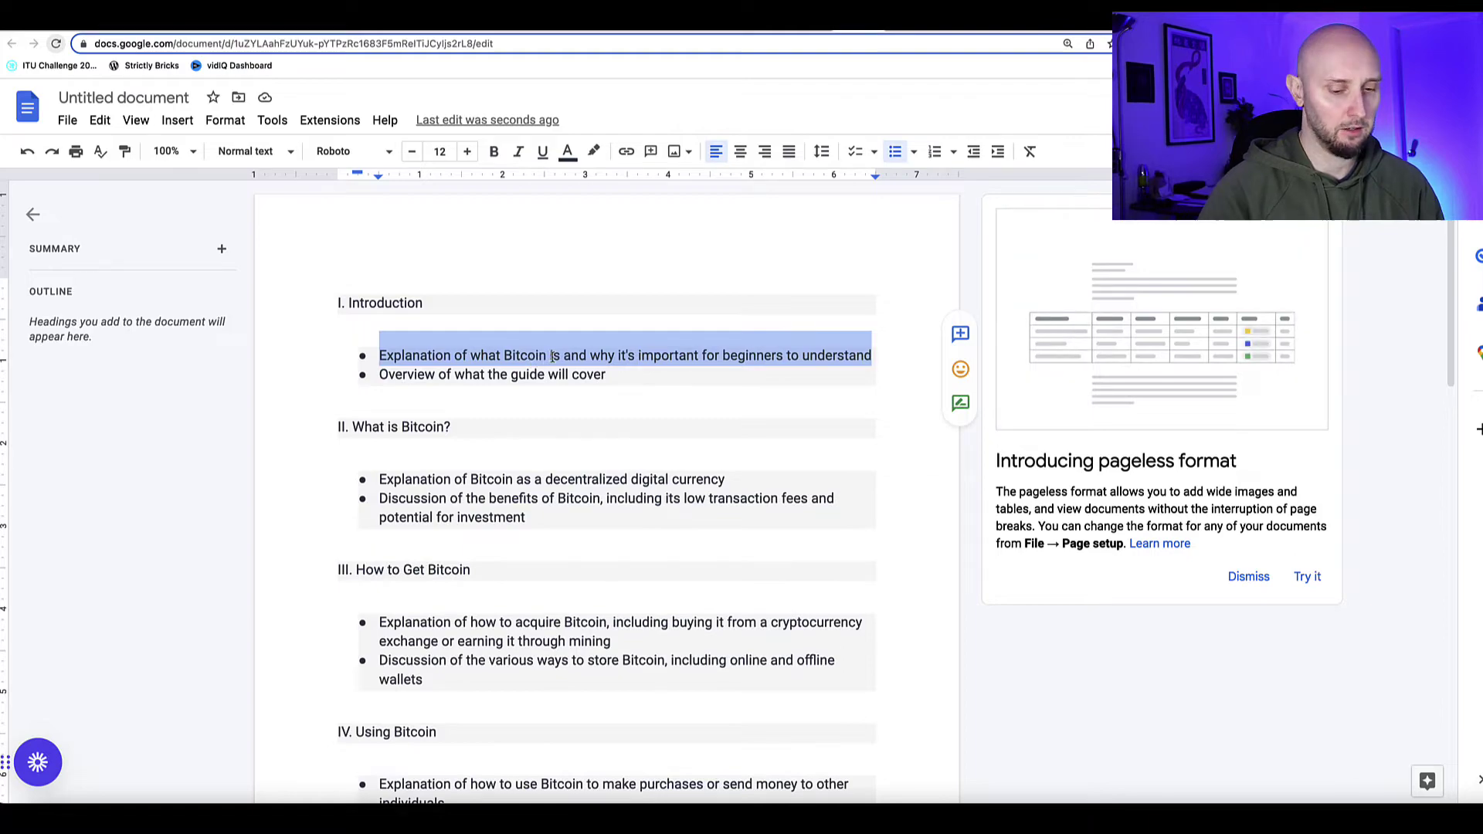
pyautogui.press('BackSpace')
pyautogui.hotkey('ctrl', 'v')
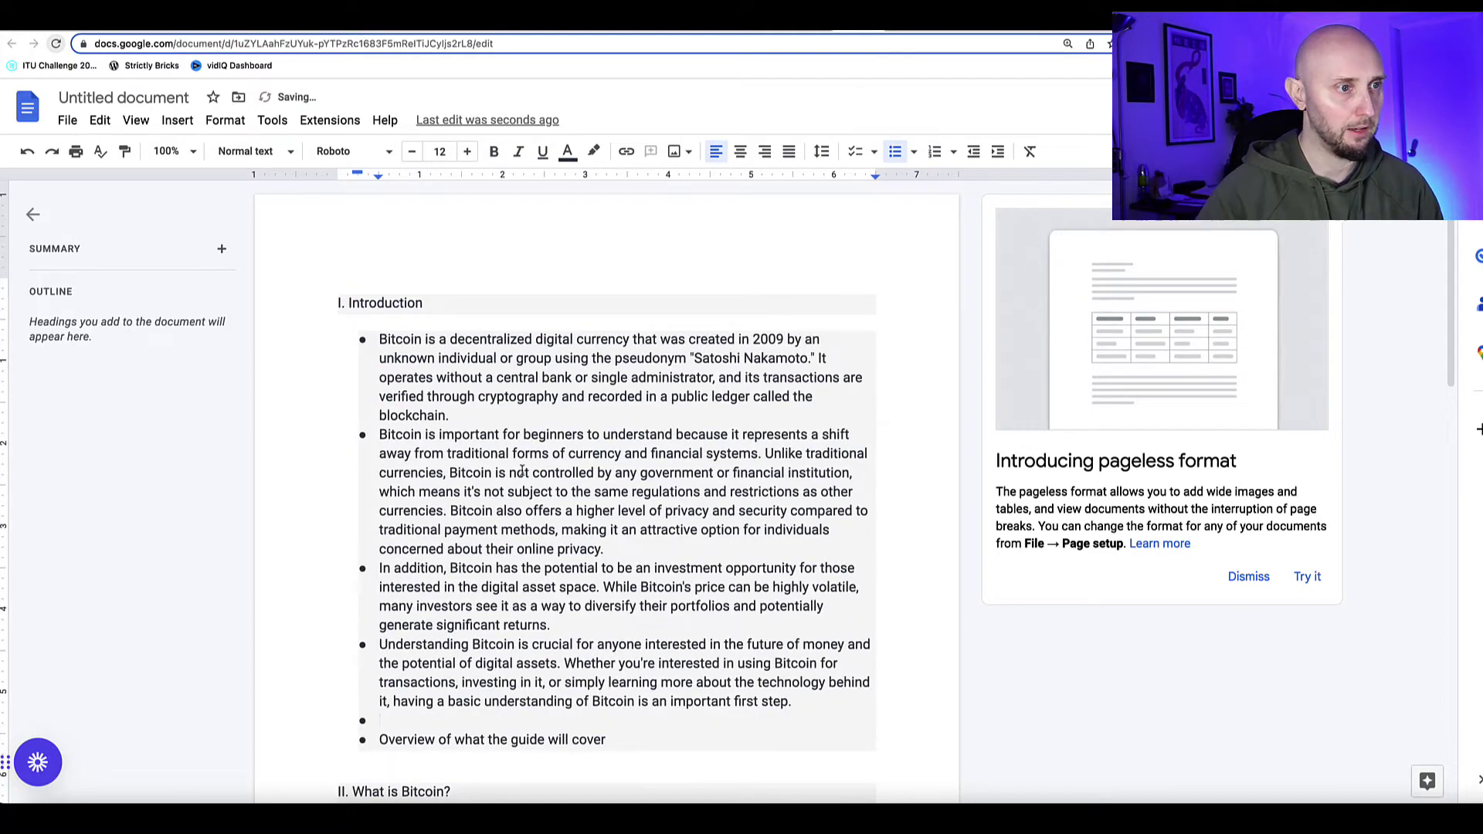
pyautogui.scroll(-1, 522, 471)
pyautogui.moveTo(473, 653); pyautogui.dragTo(379, 281)
pyautogui.hotkey('ctrl', 'shift', '8')
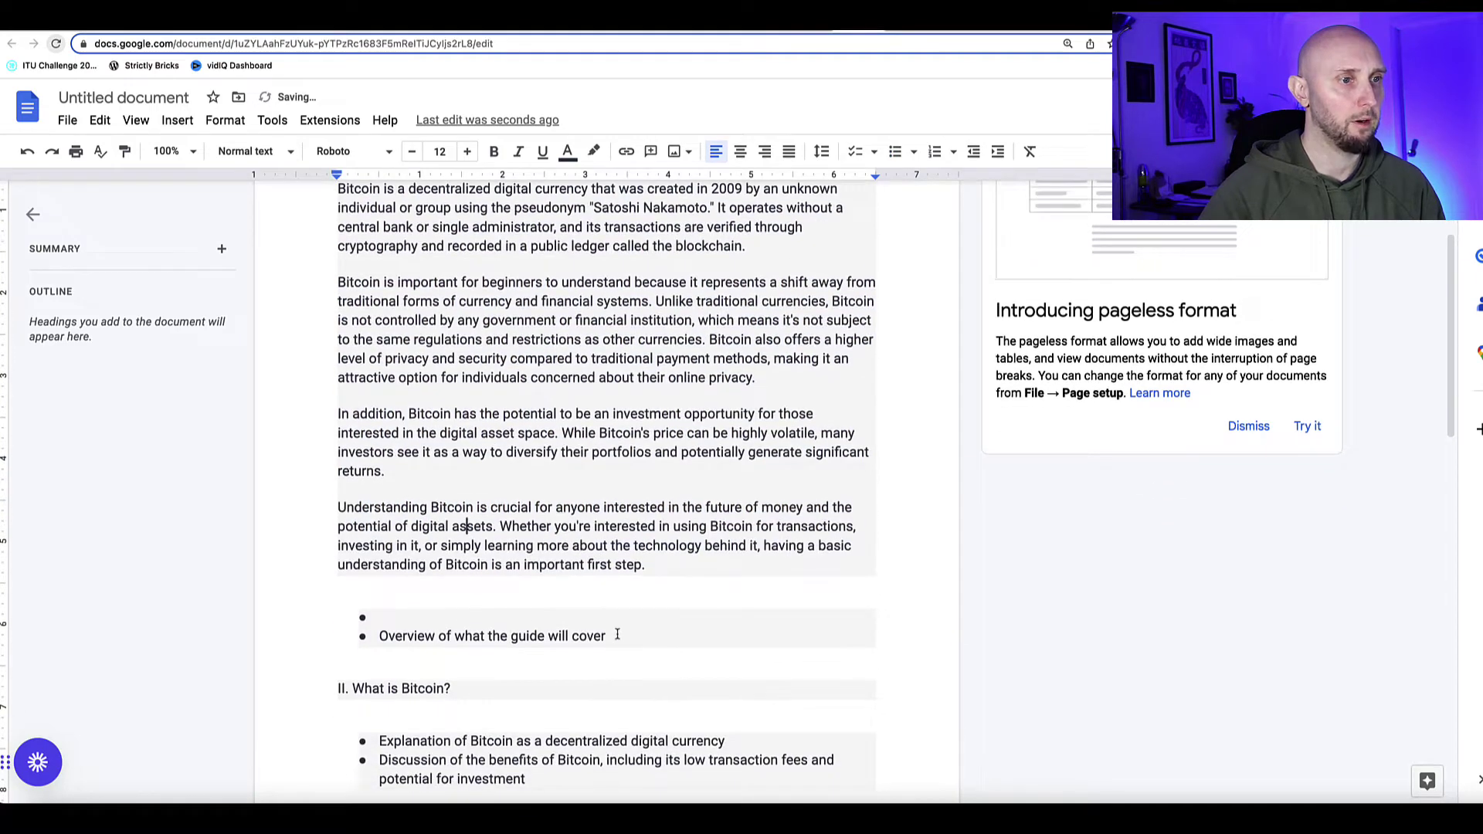
# - Send the 'Overview of what the guide will cover' bullet to ChatGPT and select its reply
pyautogui.tripleClick(617, 635)
pyautogui.hotkey('ctrl', 'Tab')
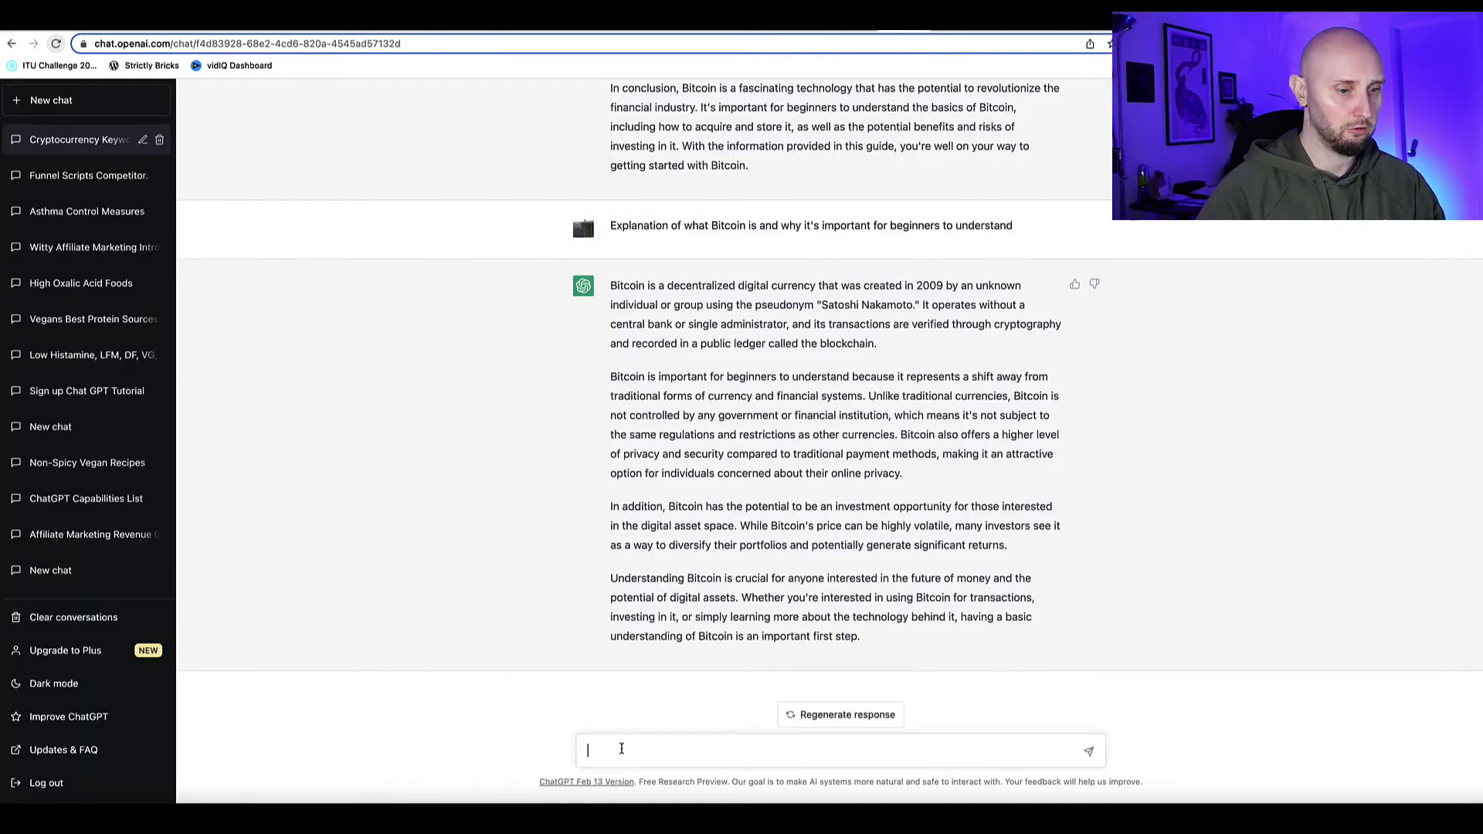
pyautogui.hotkey('ctrl', 'v')
pyautogui.press('Return')
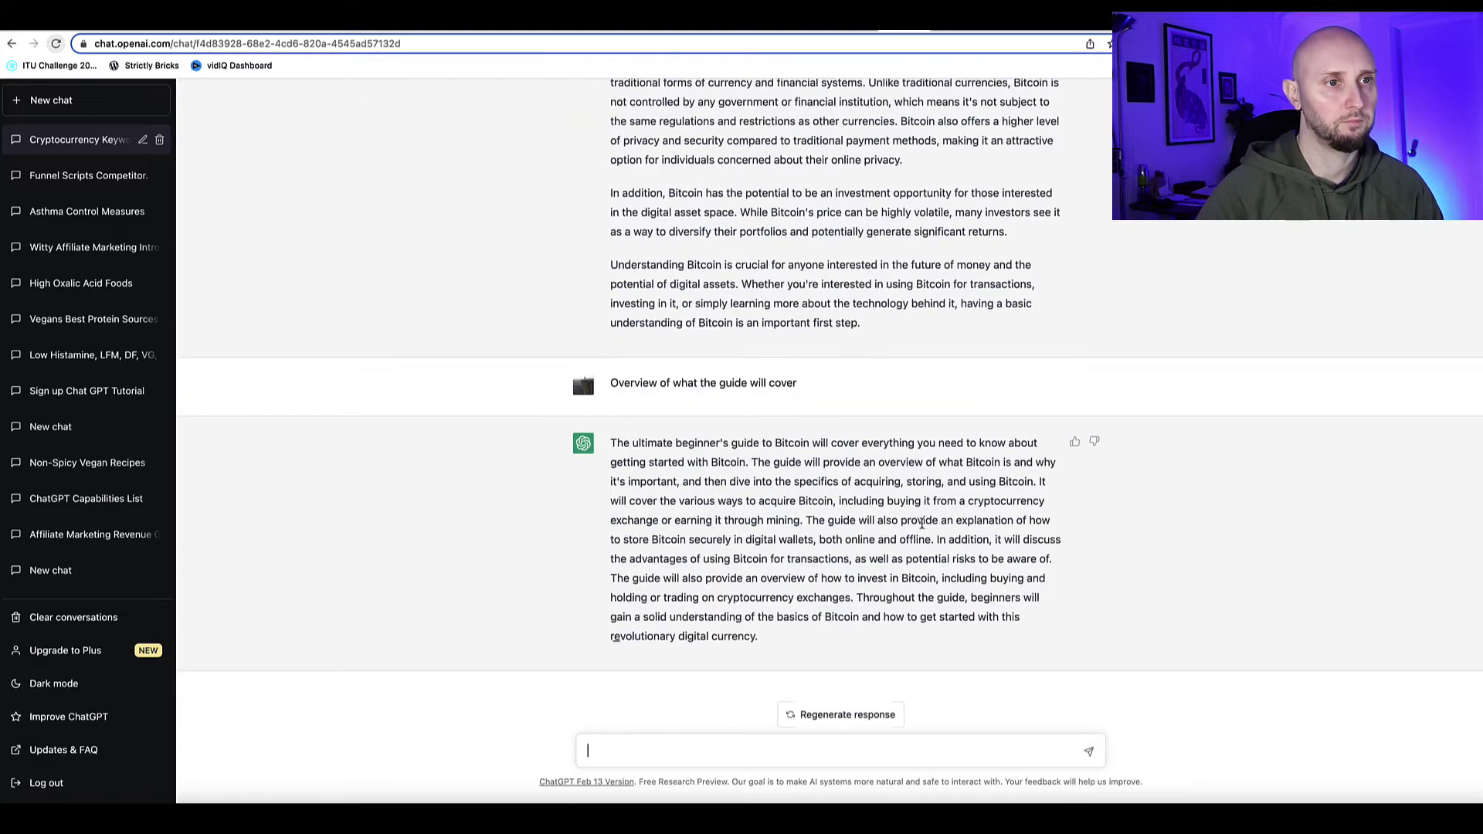
pyautogui.moveTo(704, 617); pyautogui.dragTo(609, 442)
pyautogui.hotkey('ctrl', 'c')
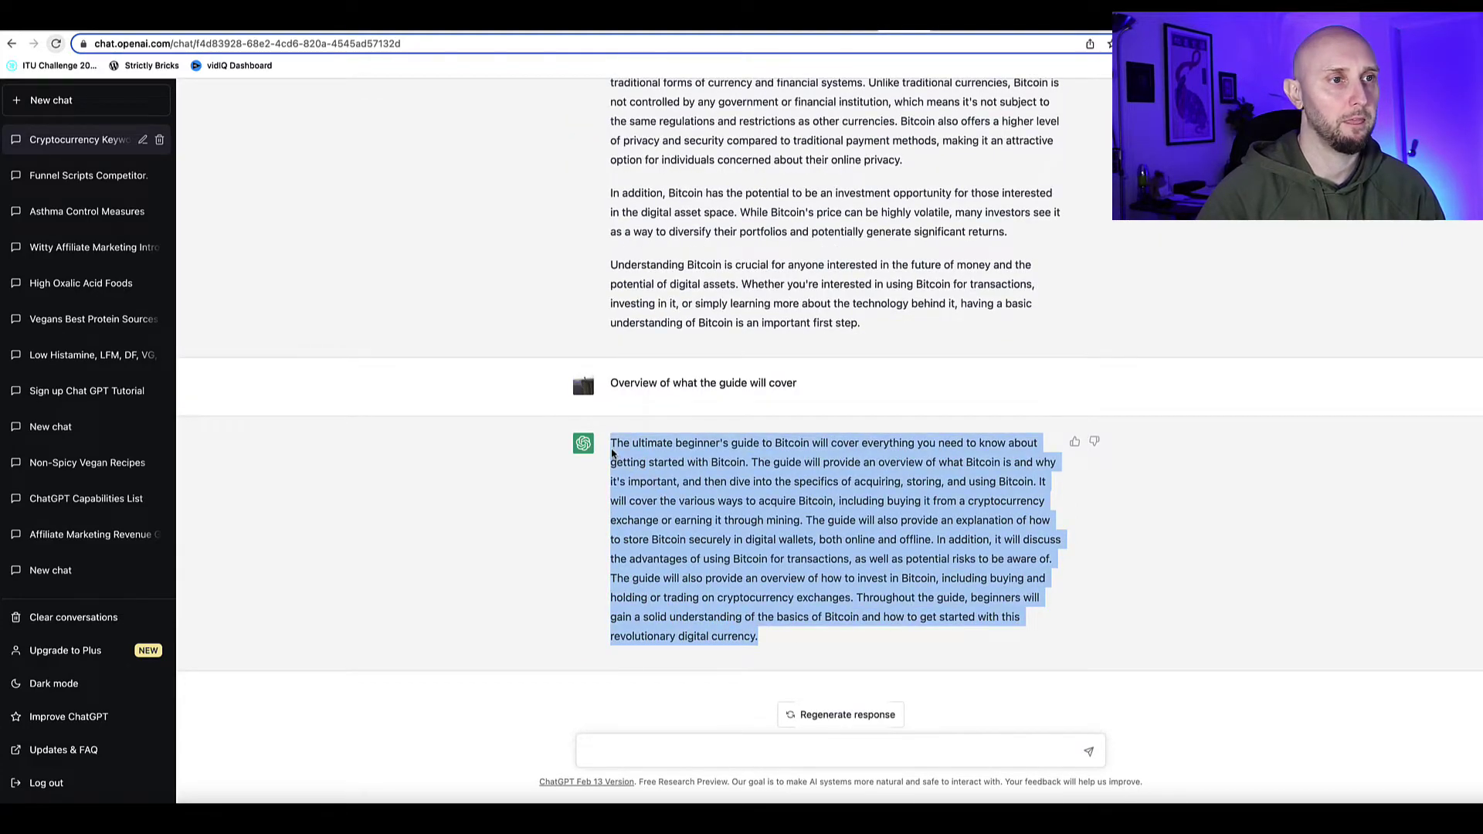
# - Replace the overview bullet with ChatGPT's guide overview as unbulleted text
pyautogui.hotkey('ctrl', 'Tab')
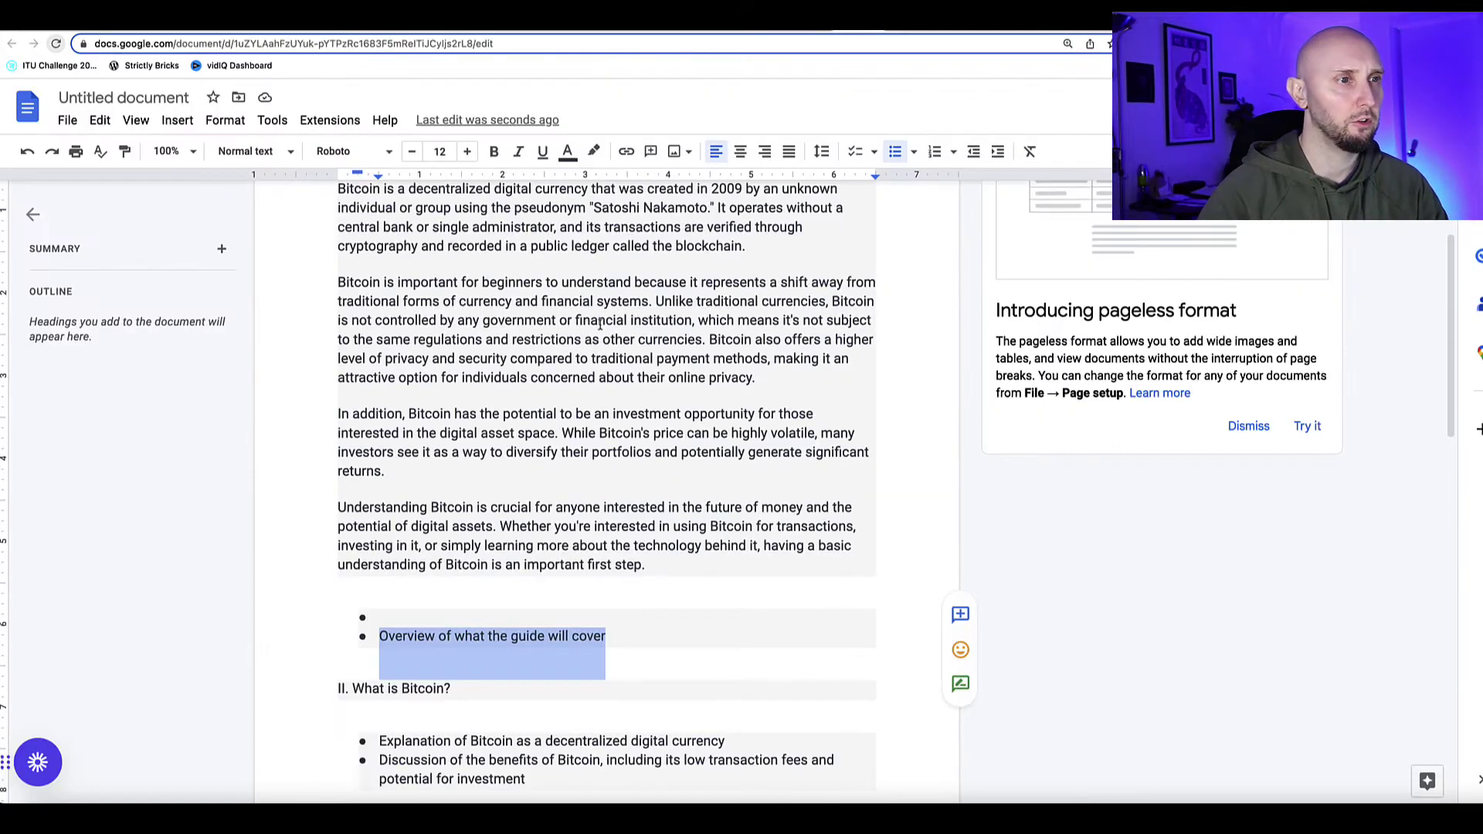
pyautogui.press('BackSpace')
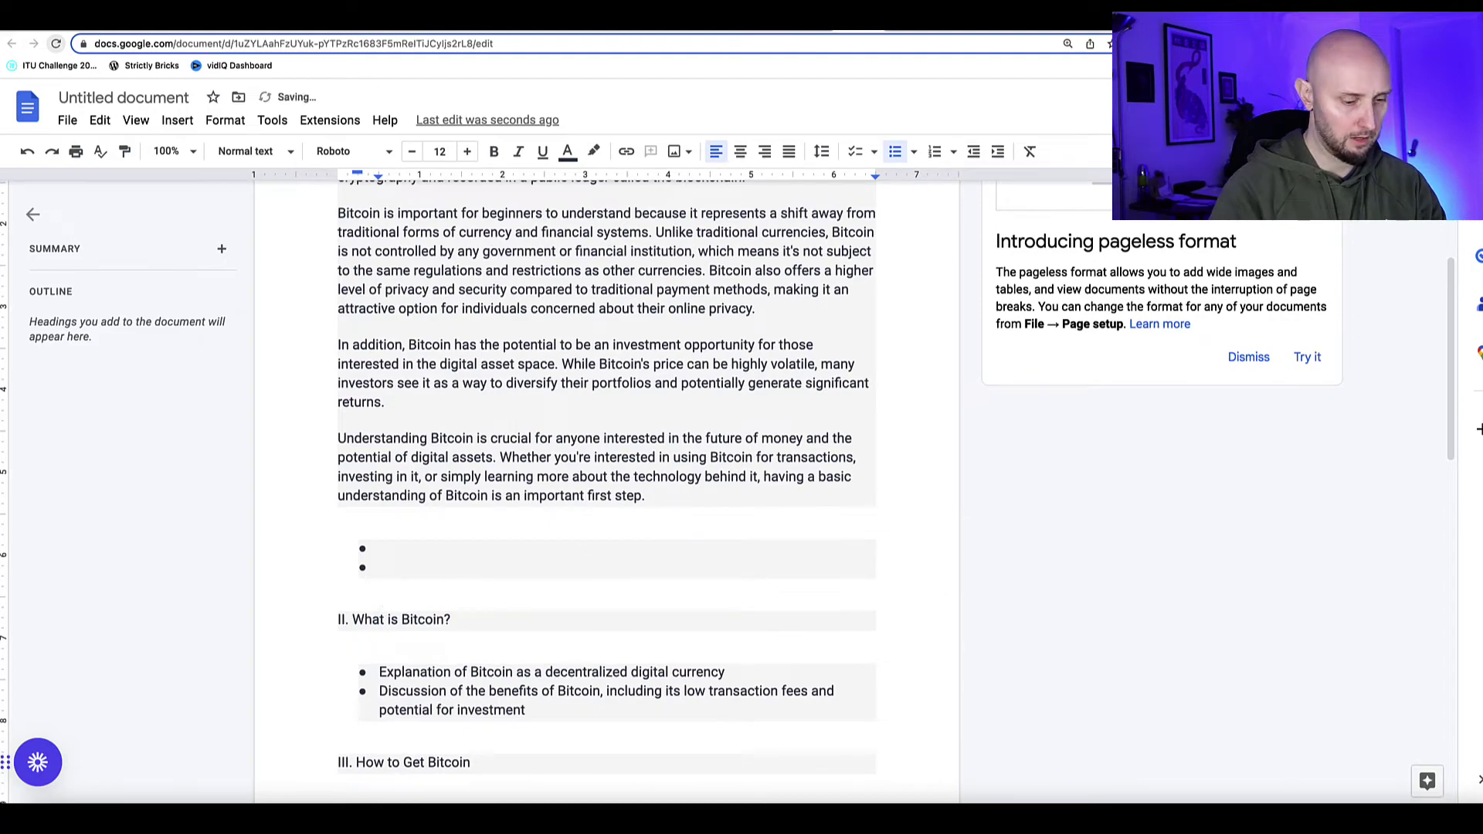
pyautogui.hotkey('ctrl', 'v')
pyautogui.moveTo(664, 657); pyautogui.dragTo(351, 392)
pyautogui.click(894, 151)
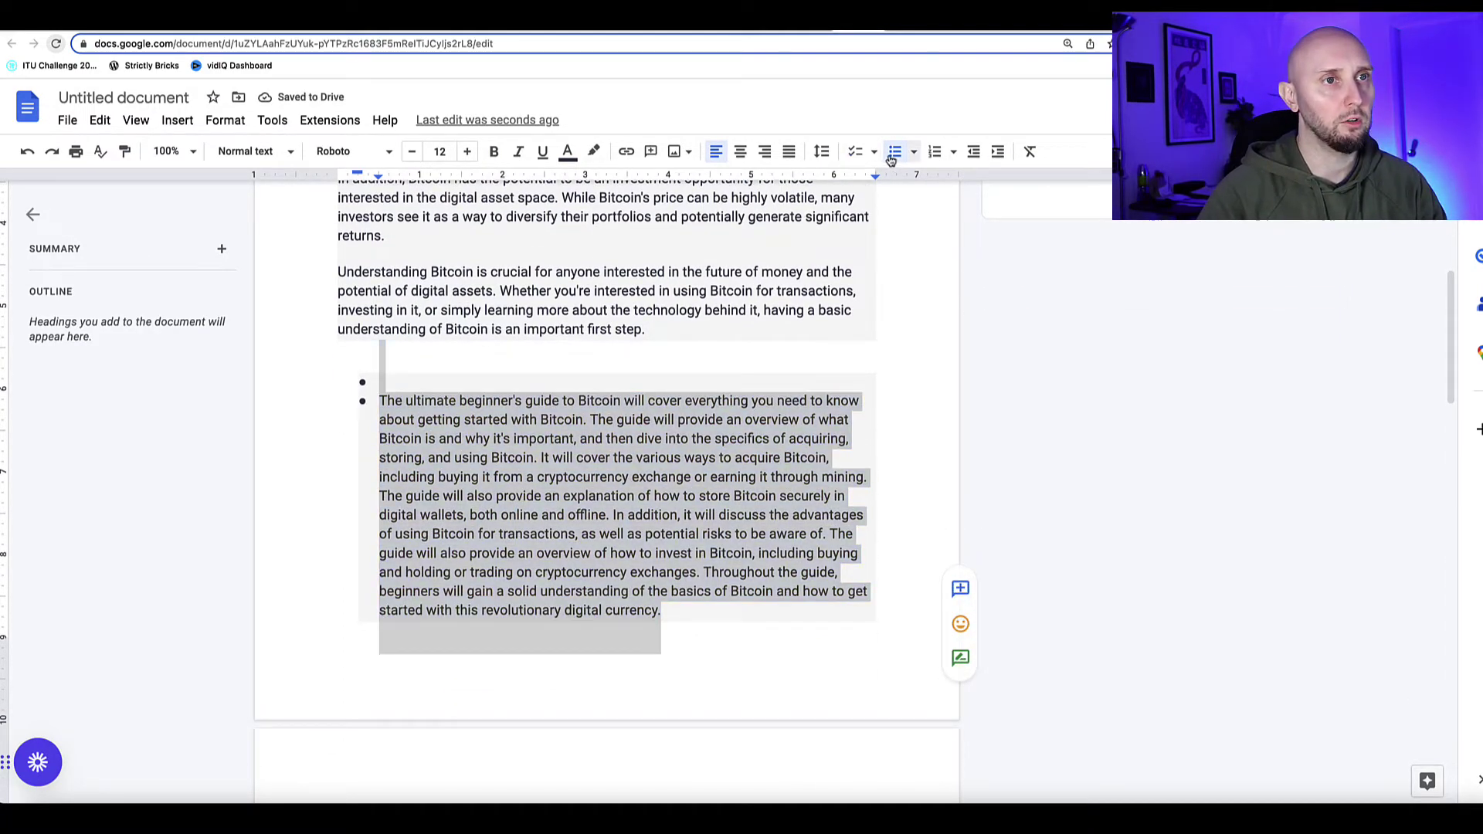
# - Split the overview into paragraphs at 'The guide will provide' and 'The guide will also provide'
pyautogui.click(510, 366)
pyautogui.press('Return')
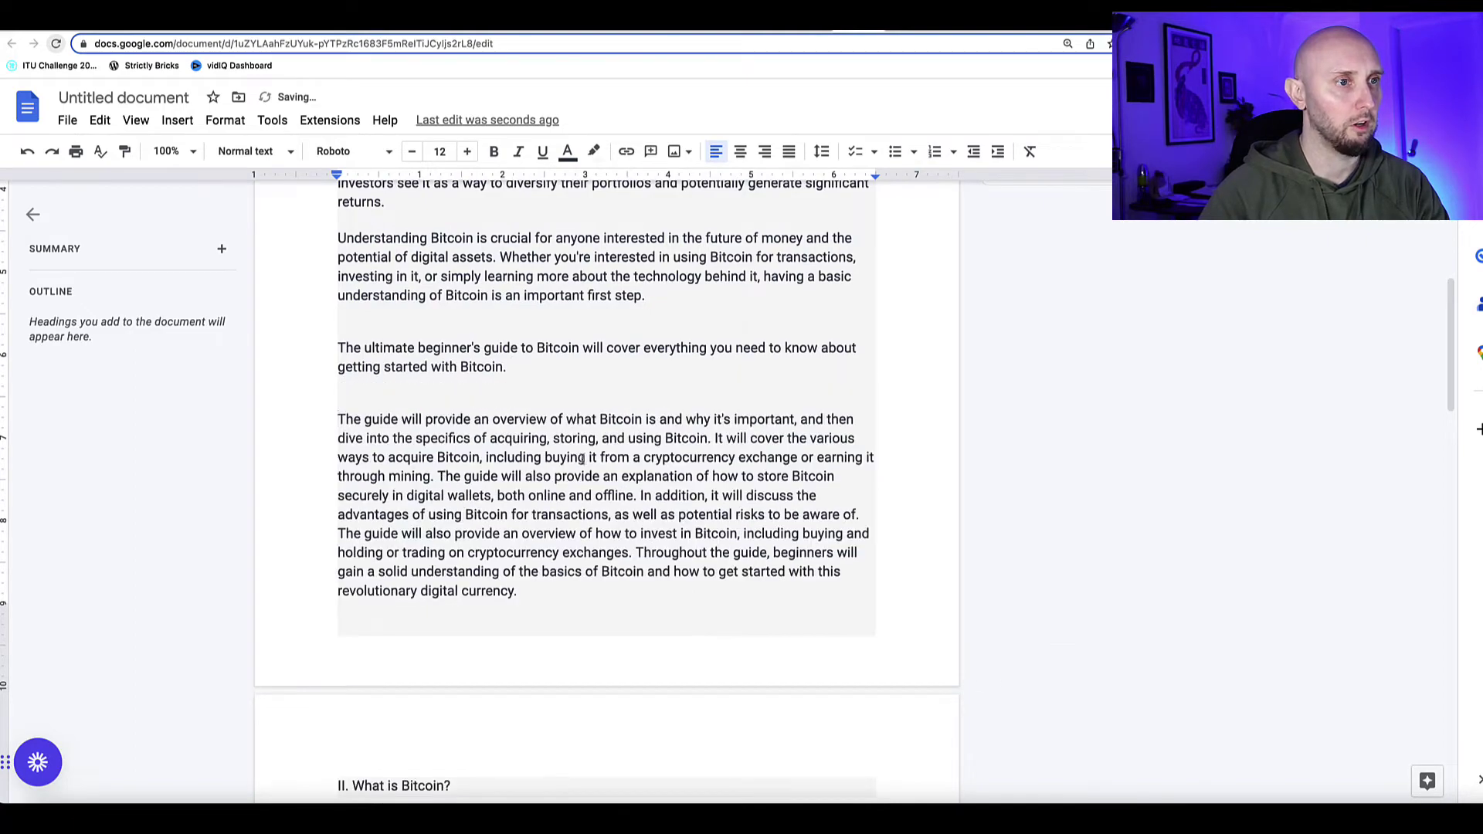
pyautogui.click(438, 476)
pyautogui.press('Return')
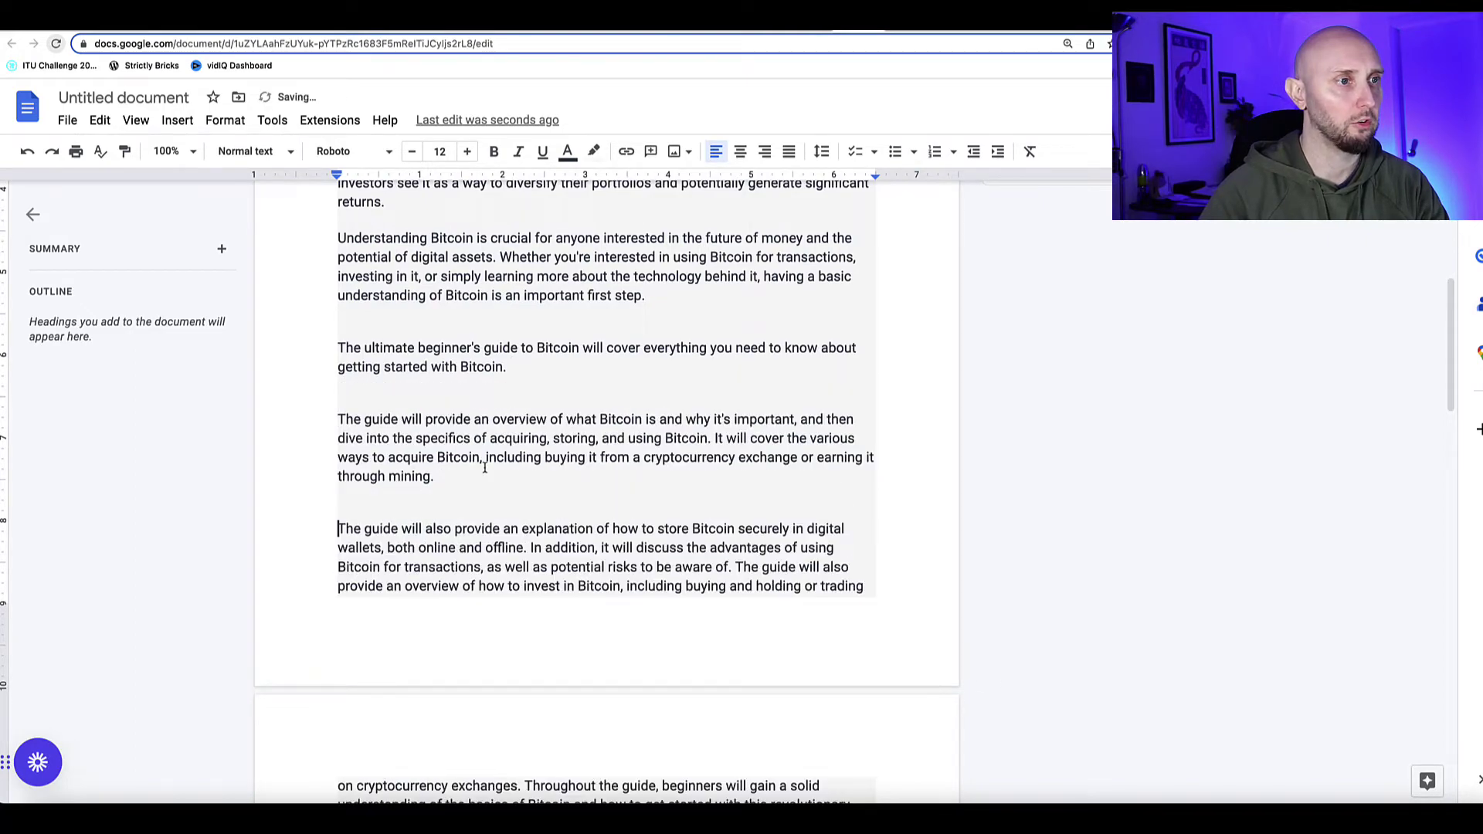
pyautogui.scroll(-4, 487, 463)
# - Remove 'II.' from the What is Bitcoin? heading and copy its decentralized-currency bullet to ChatGPT
pyautogui.click(353, 518)
pyautogui.press('BackSpace')
pyautogui.press('BackSpace')
pyautogui.press('BackSpace')
pyautogui.press('BackSpace')
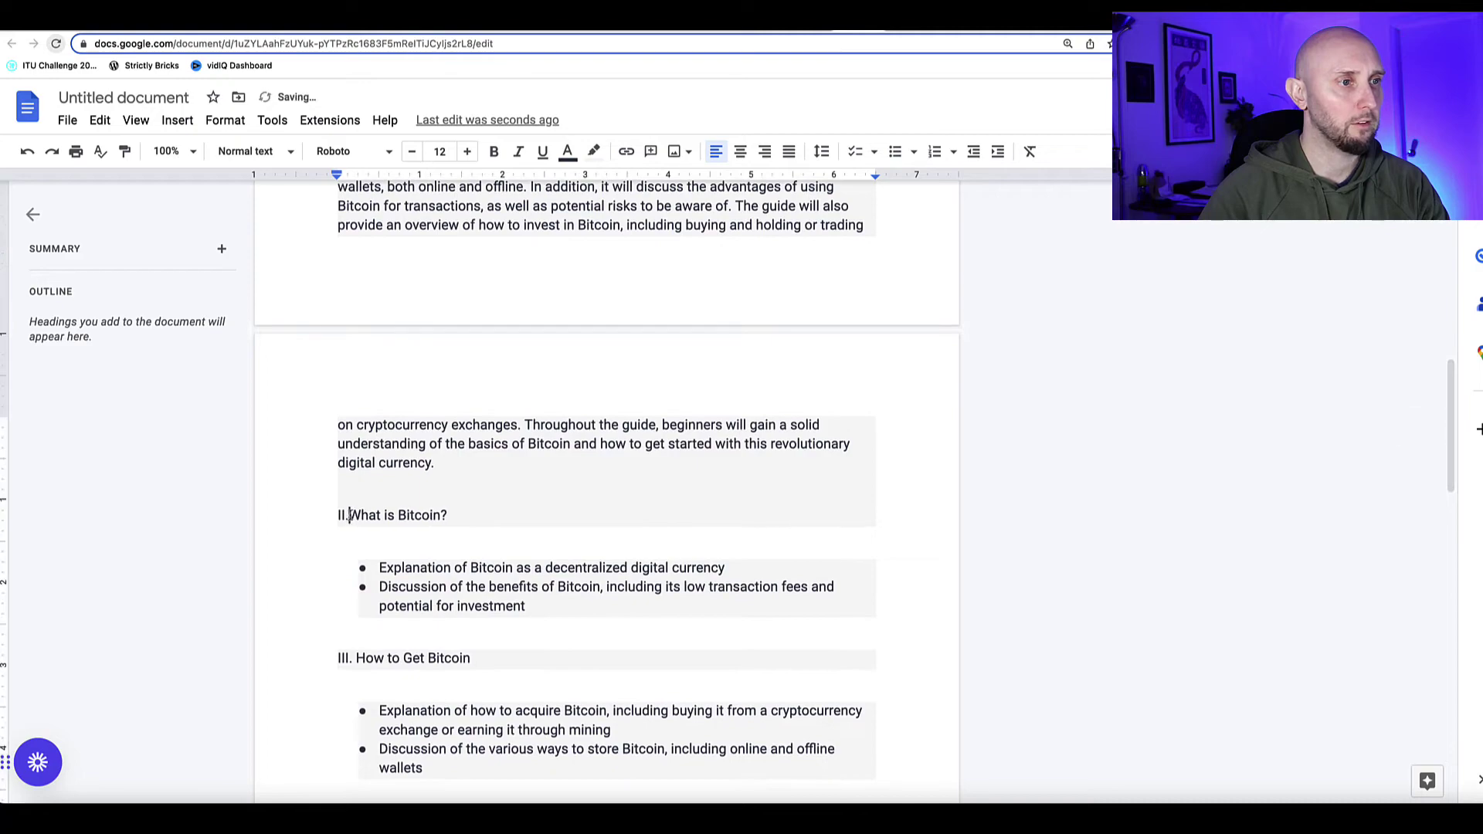
pyautogui.scroll(-1, 398, 563)
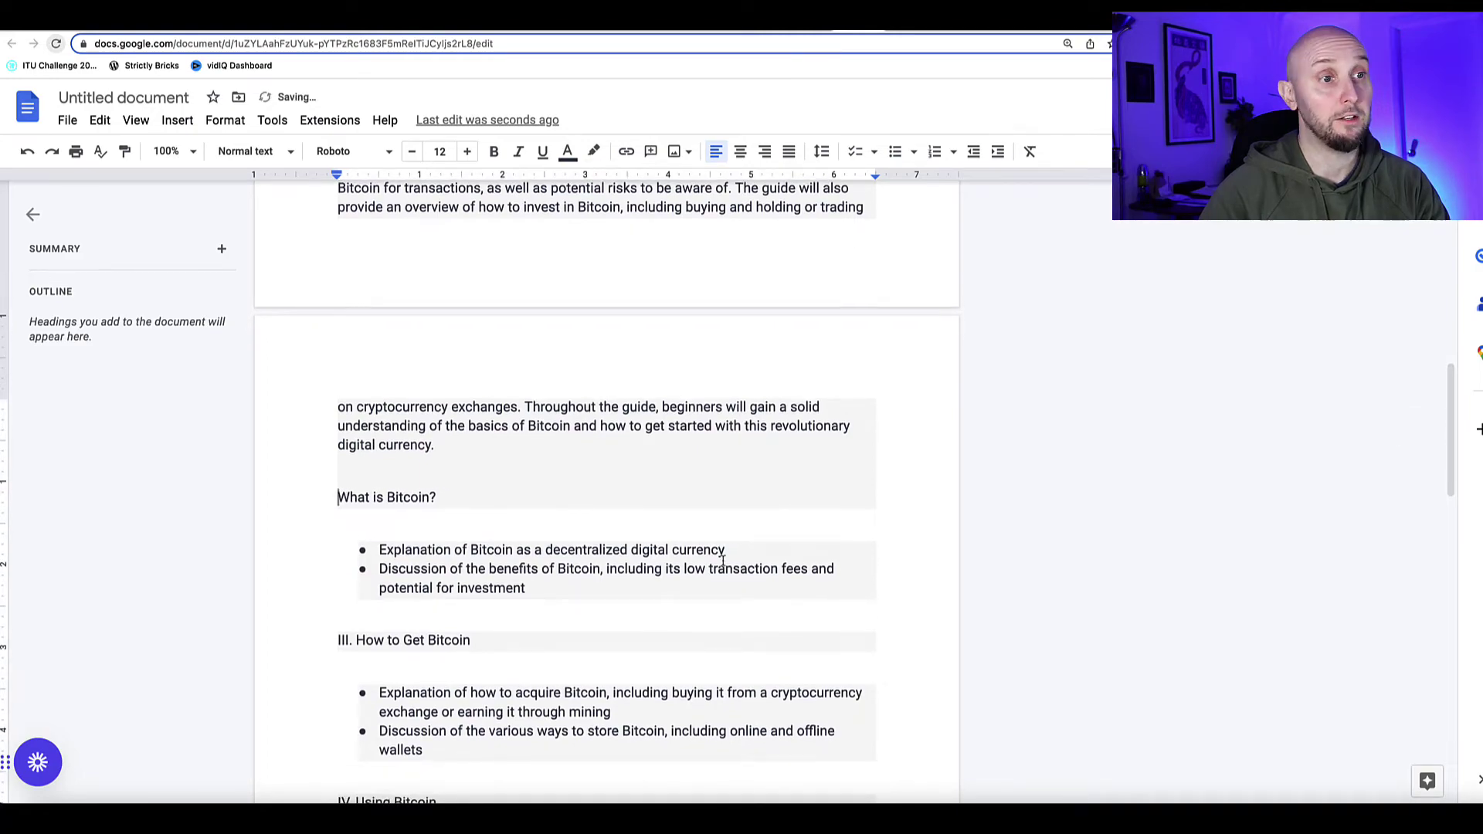
pyautogui.moveTo(729, 551); pyautogui.dragTo(364, 551)
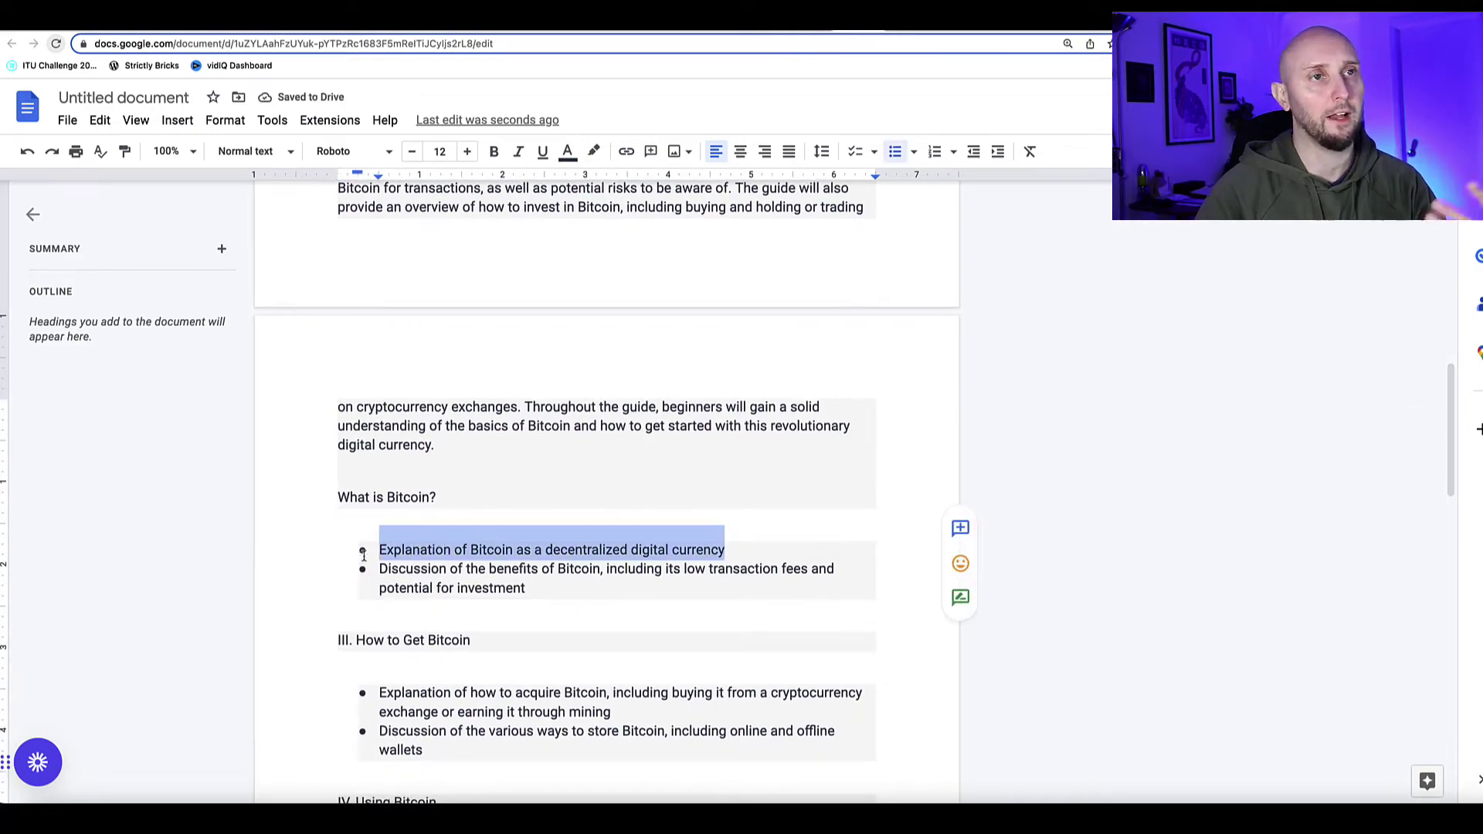
pyautogui.hotkey('ctrl', 'Tab')
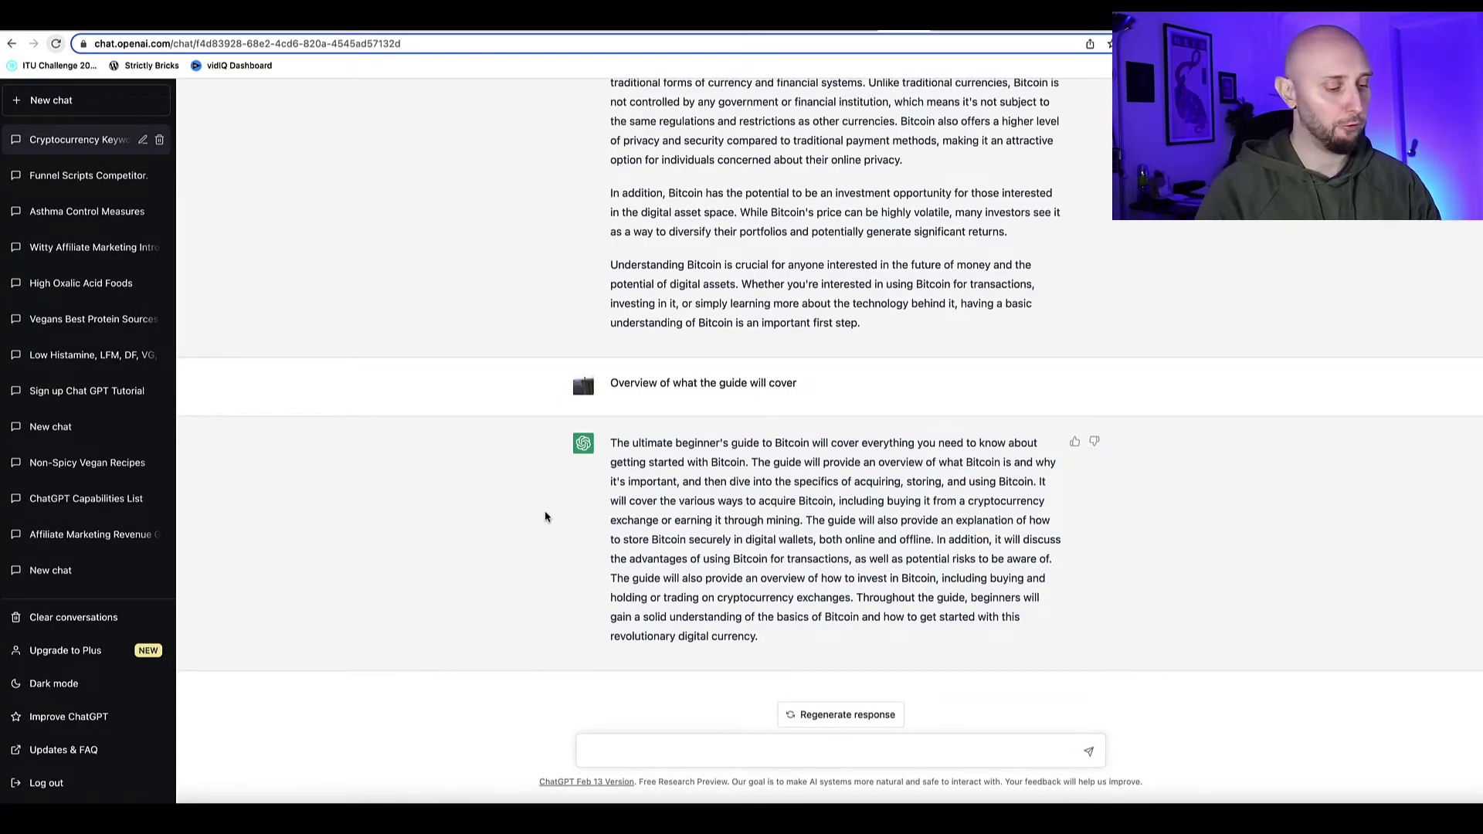
pyautogui.scroll(2, 567, 265)
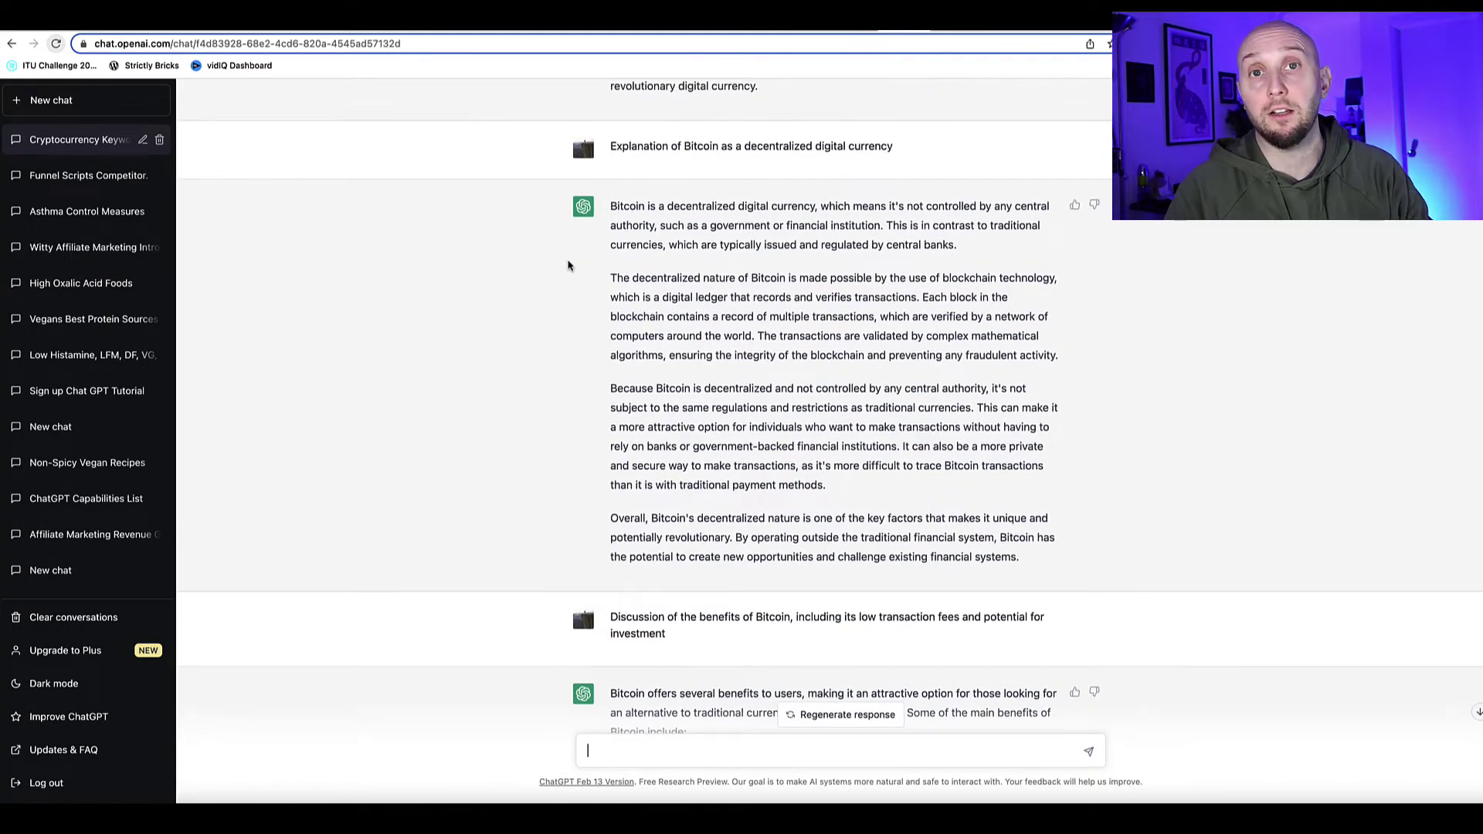
# - Review the decentralized-currency paragraphs now under What is Bitcoin? in the blog document
pyautogui.scroll(-1, 568, 265)
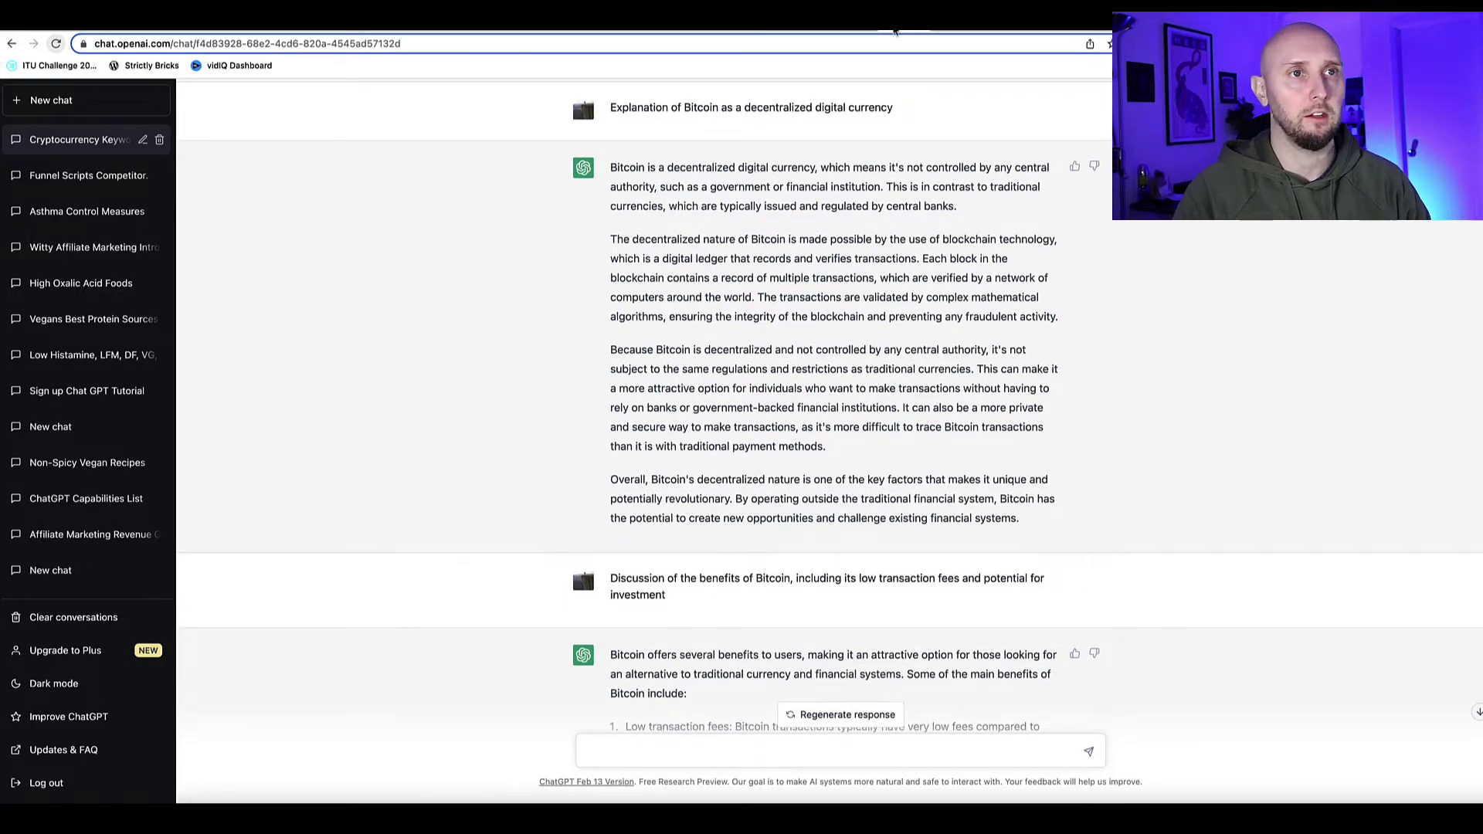
pyautogui.click(895, 31)
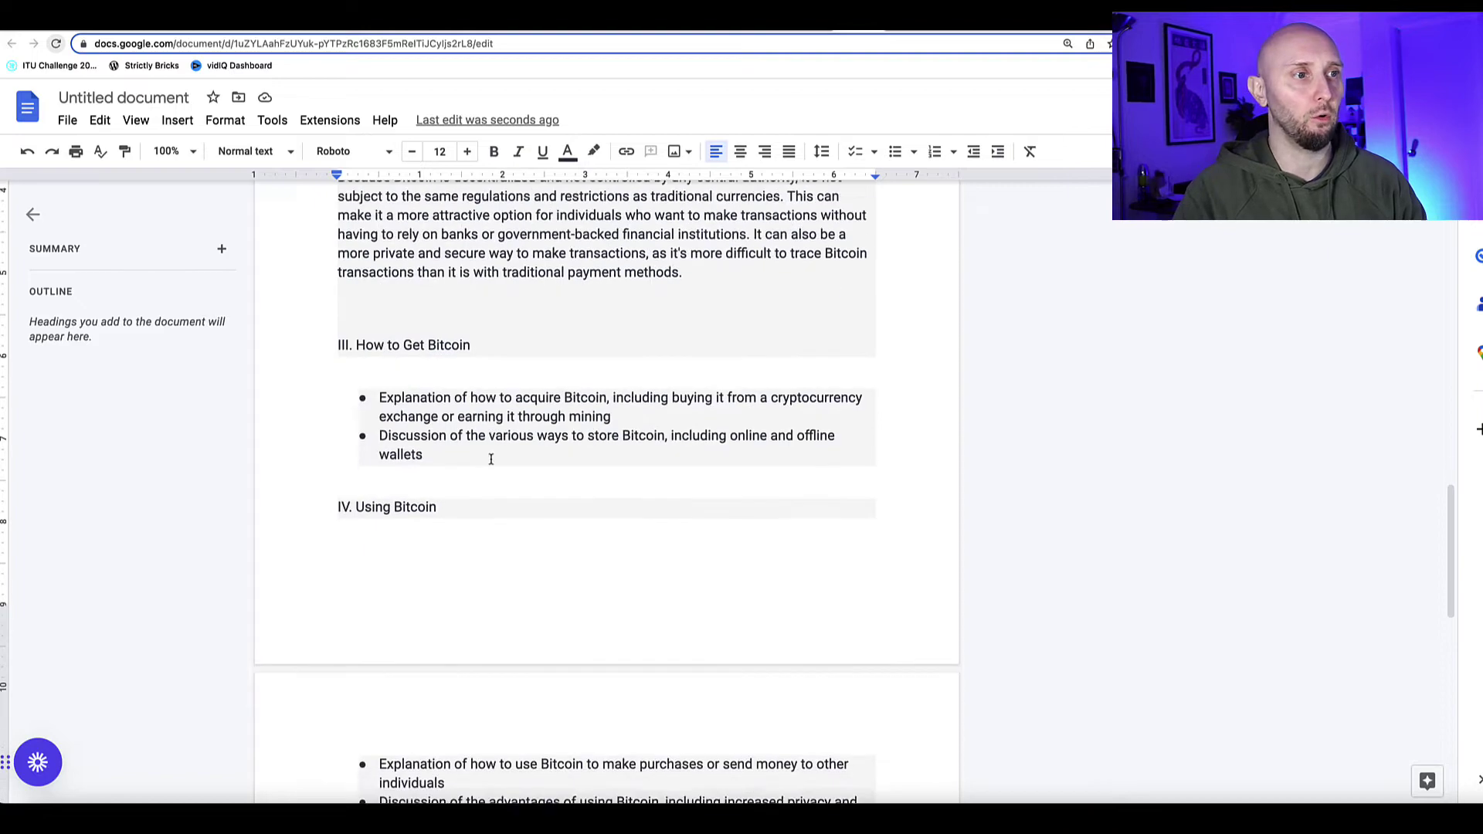
pyautogui.scroll(-5, 491, 459)
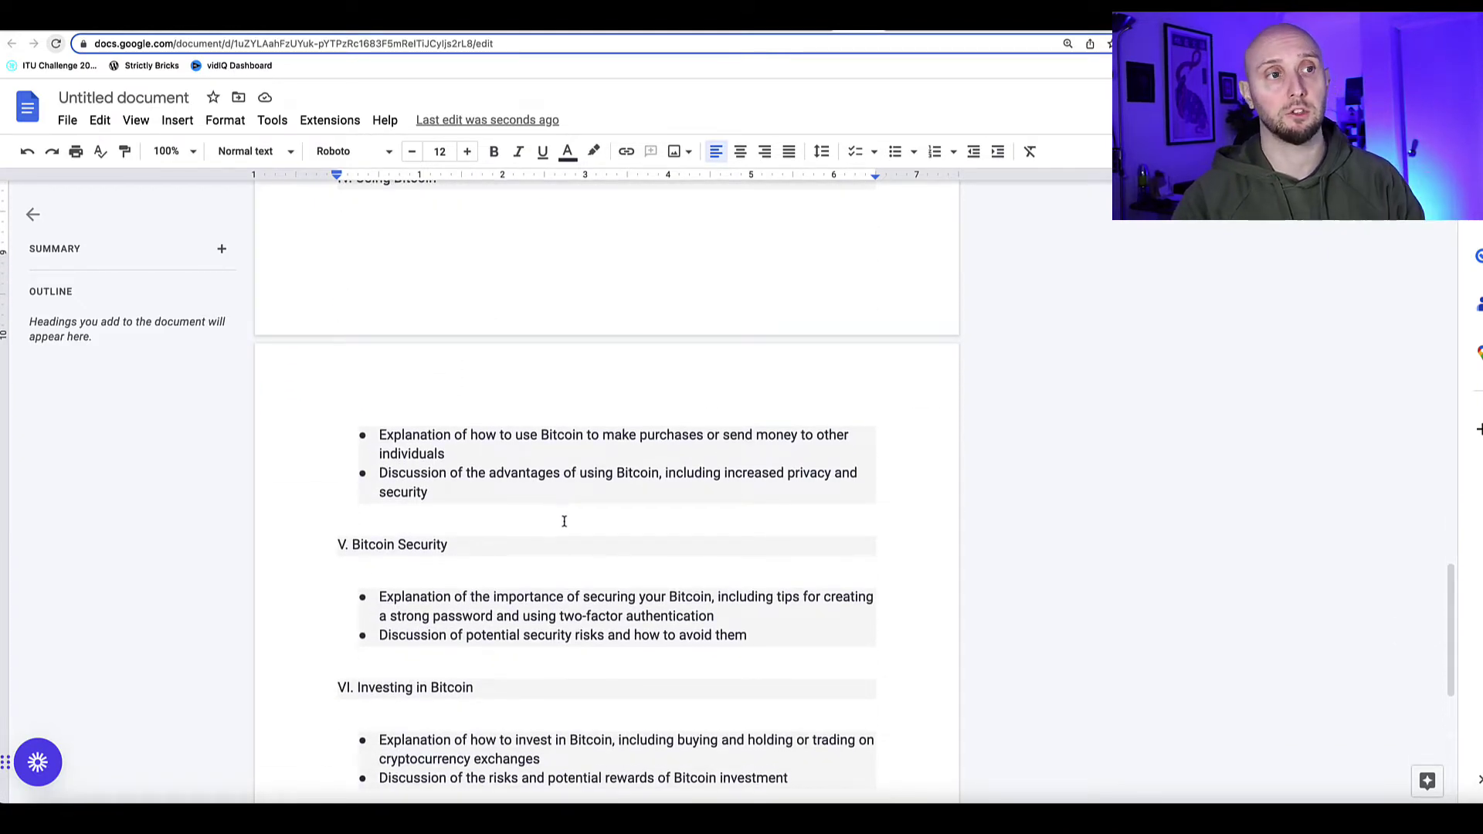
pyautogui.scroll(-3, 563, 523)
pyautogui.scroll(3, 570, 533)
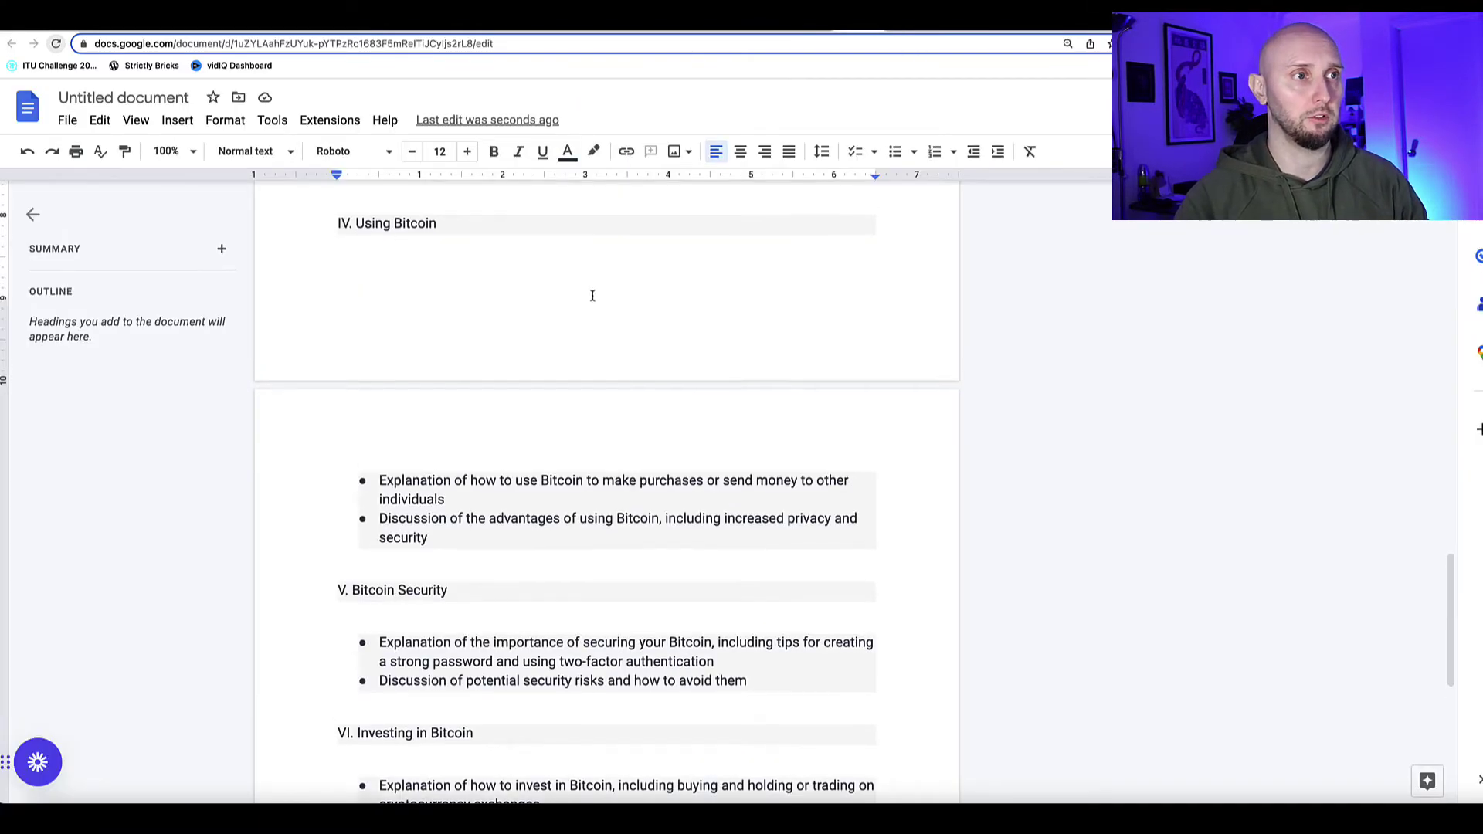
pyautogui.scroll(4, 592, 294)
pyautogui.scroll(5, 592, 292)
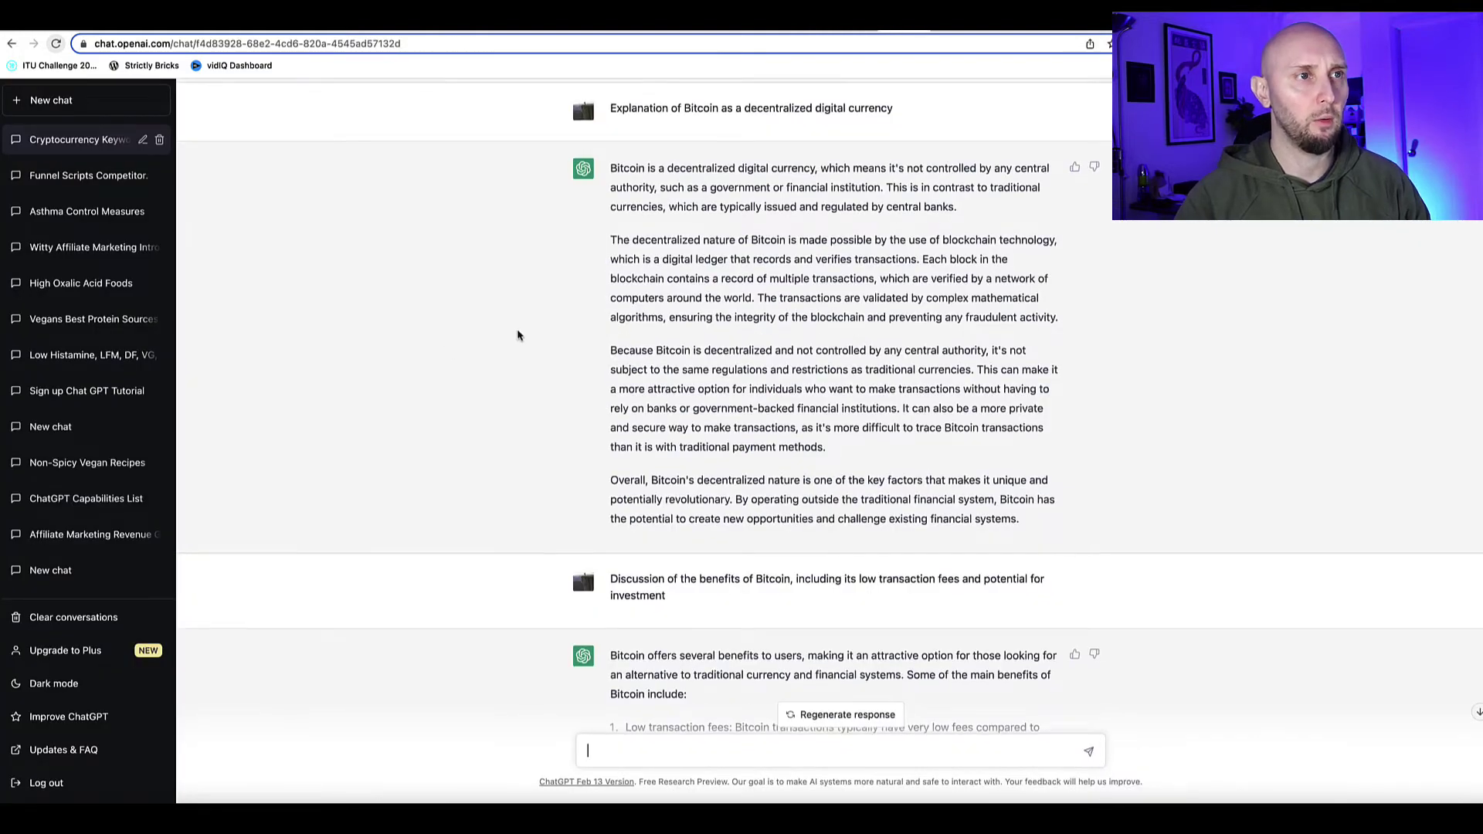
pyautogui.scroll(3, 519, 333)
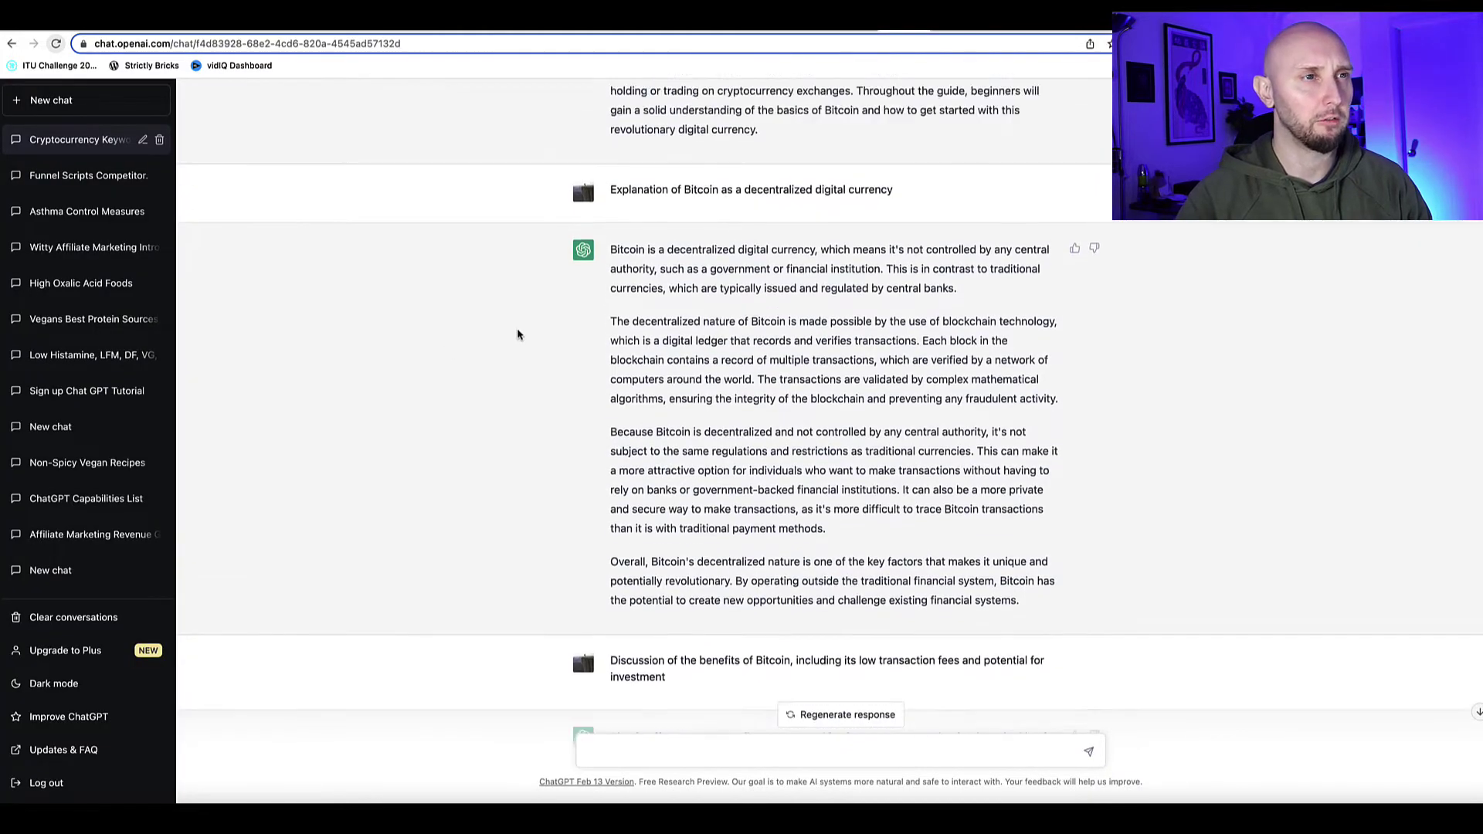
# - Read through ChatGPT's decentralized-currency answer and the benefits answer's concluding Overall paragraph
pyautogui.moveTo(638, 225); pyautogui.dragTo(889, 230)
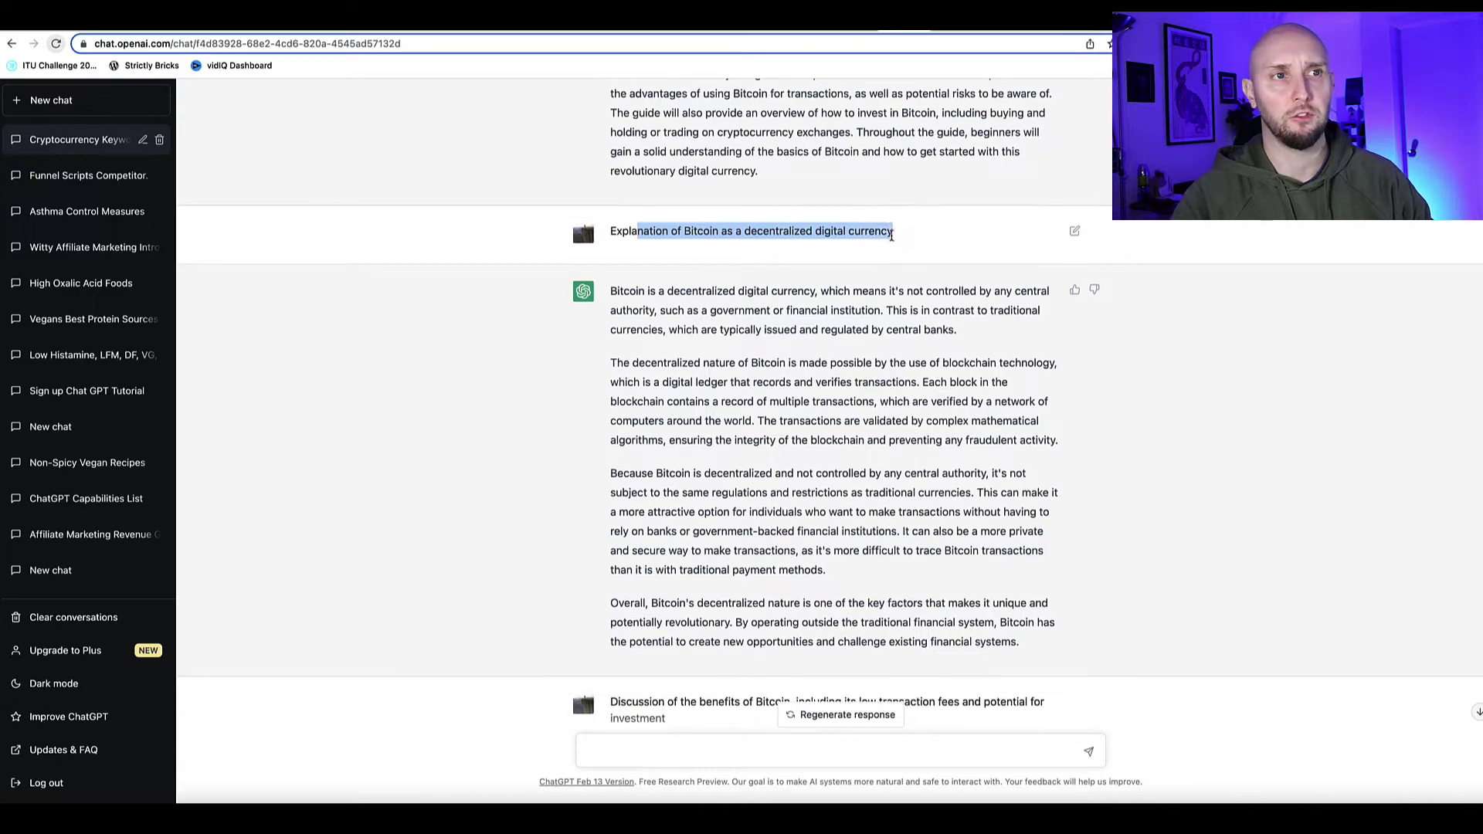
pyautogui.scroll(-2, 721, 471)
pyautogui.click(617, 249)
pyautogui.moveTo(611, 224); pyautogui.dragTo(834, 516)
pyautogui.scroll(-3, 652, 463)
pyautogui.click(627, 423)
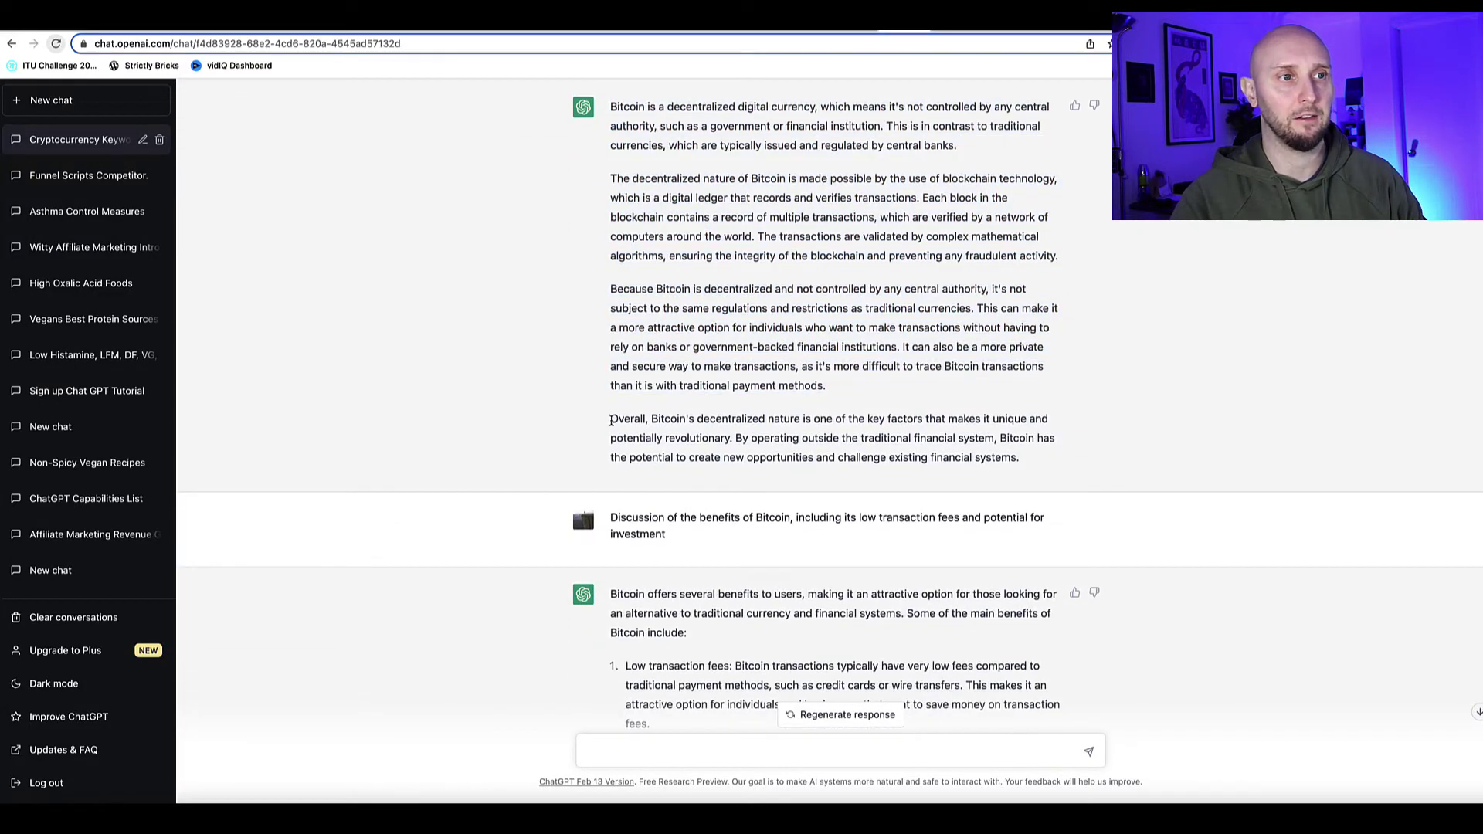
pyautogui.moveTo(610, 419)
pyautogui.mouseDown()
pyautogui.moveTo(817, 462)
pyautogui.moveTo(1020, 467)
pyautogui.mouseUp()
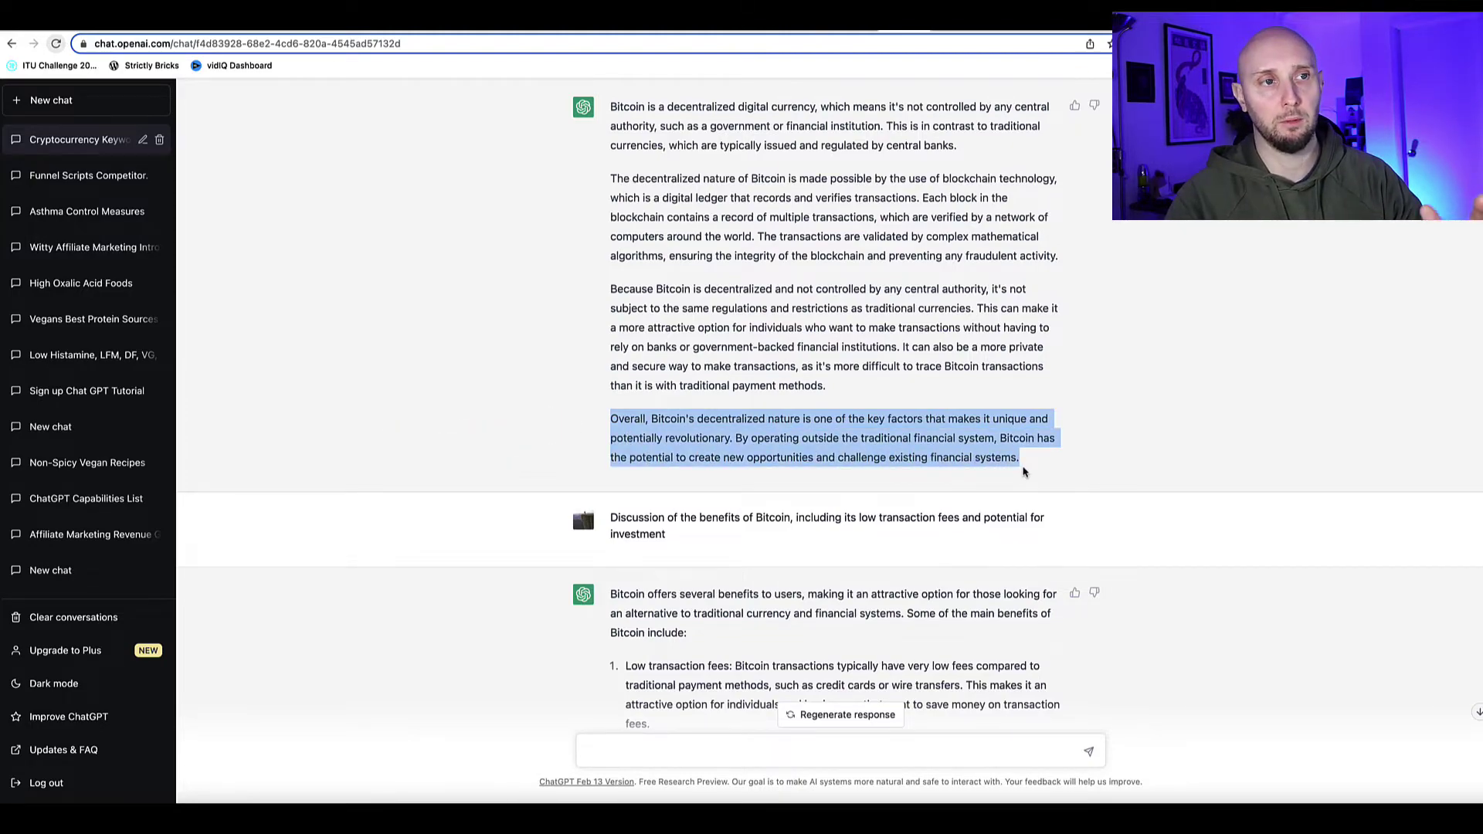
pyautogui.scroll(1, 853, 376)
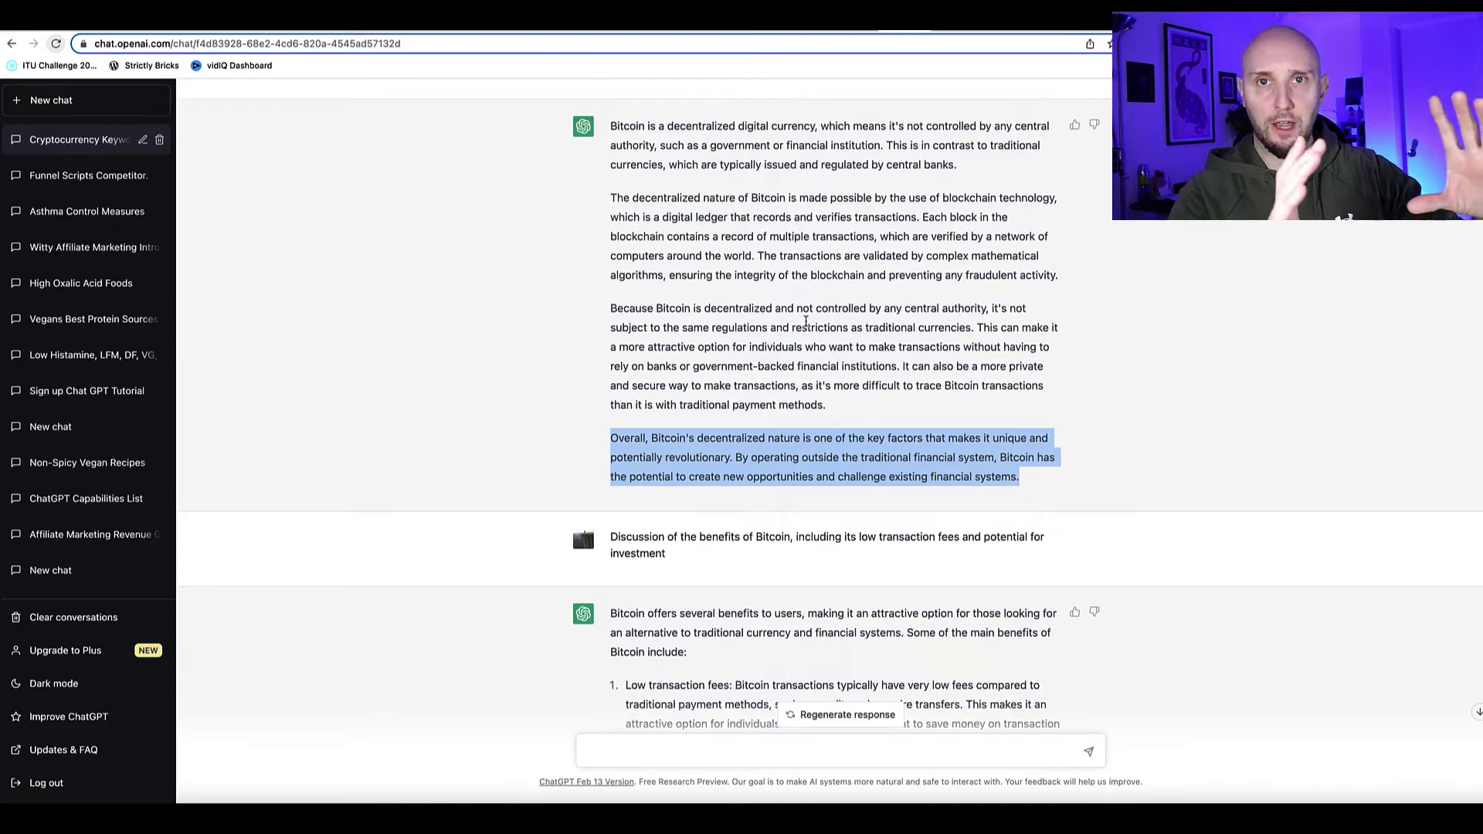
pyautogui.click(506, 355)
pyautogui.scroll(-5, 507, 359)
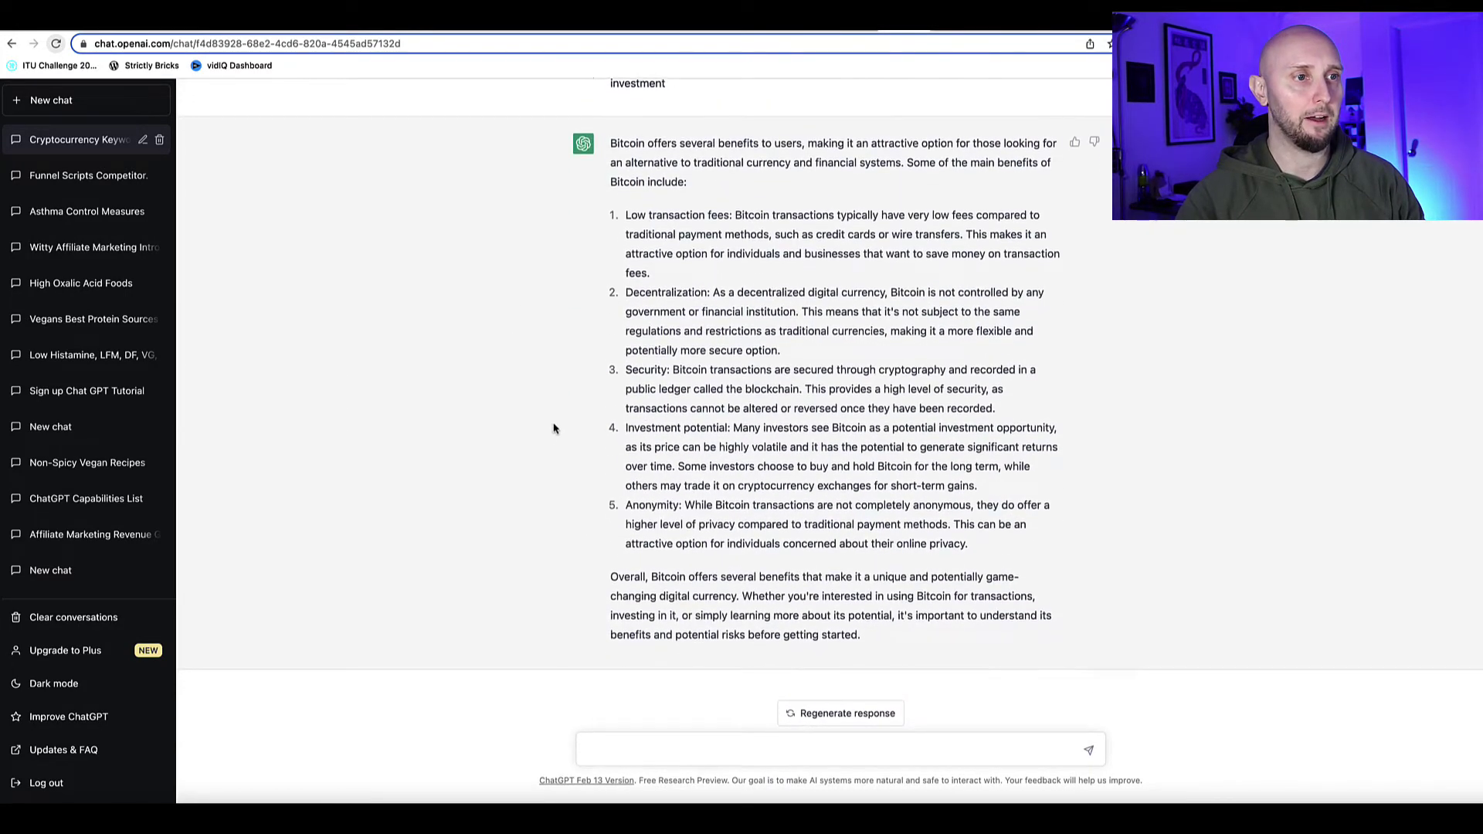
pyautogui.moveTo(860, 638); pyautogui.dragTo(607, 585)
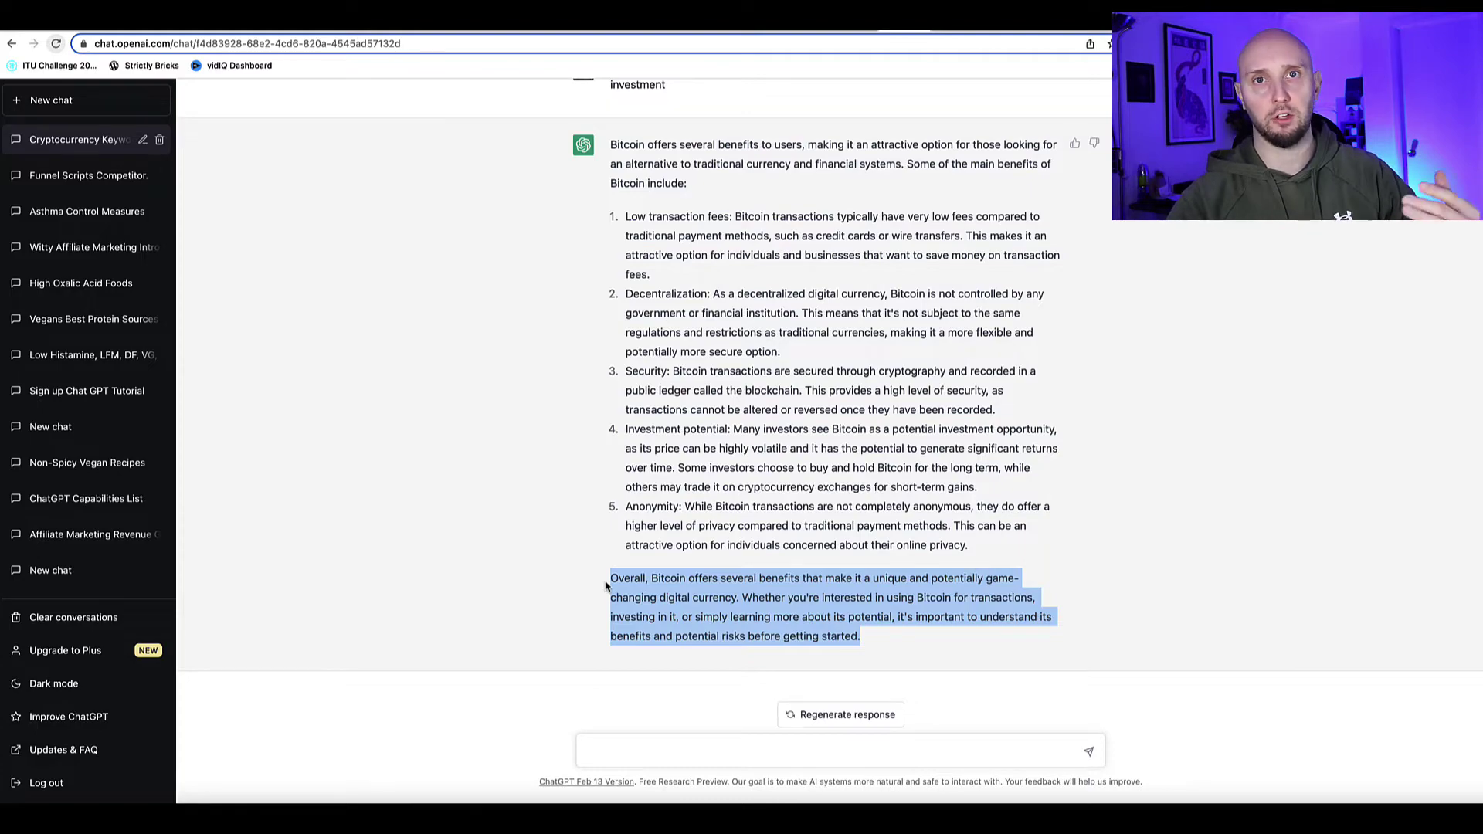
# - Review the numbered benefits list: low fees, decentralization, security, investment potential and anonymity
pyautogui.scroll(7, 612, 575)
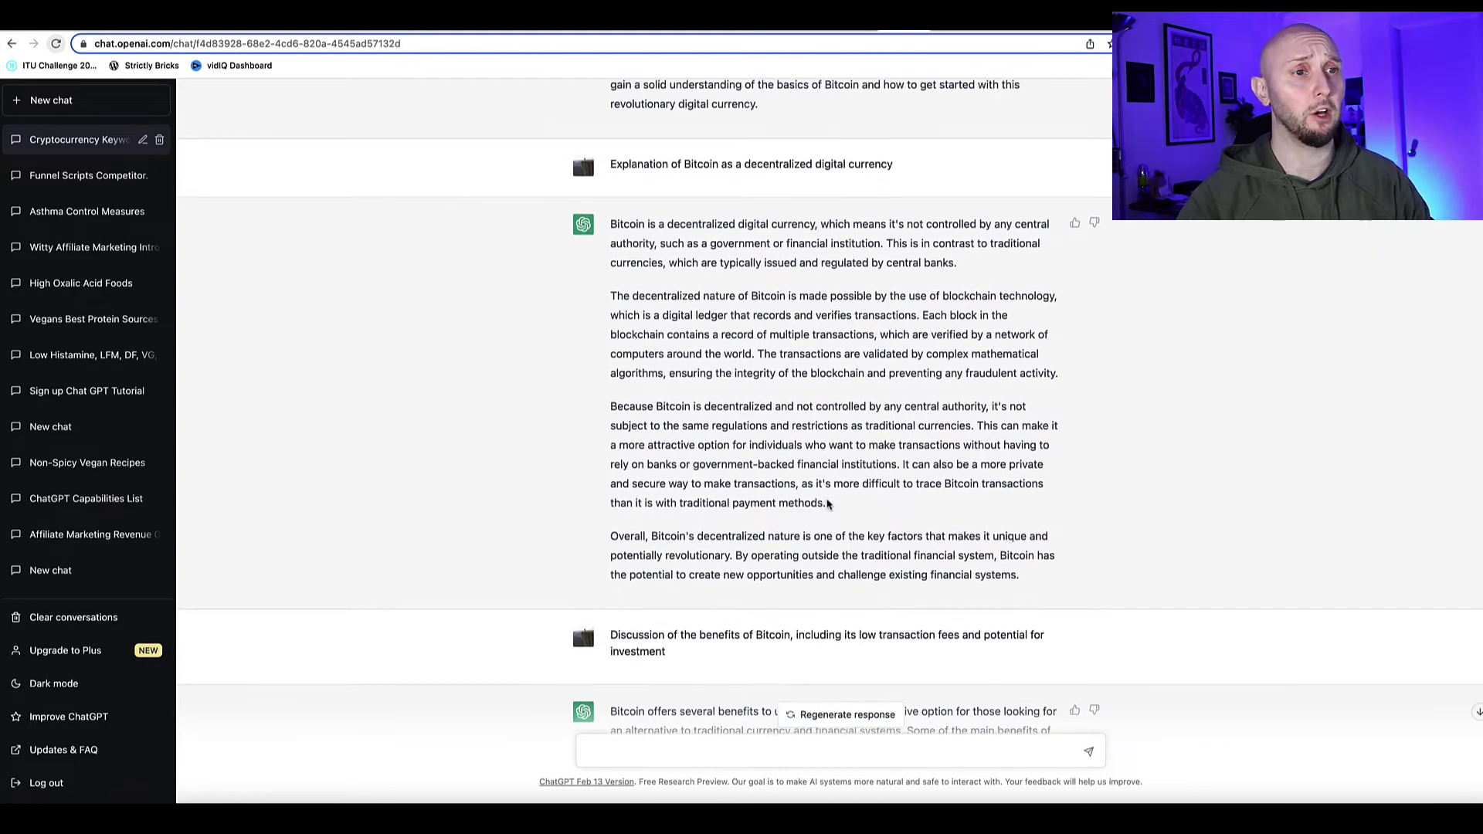
pyautogui.moveTo(828, 504); pyautogui.dragTo(610, 224)
pyautogui.scroll(-2, 618, 394)
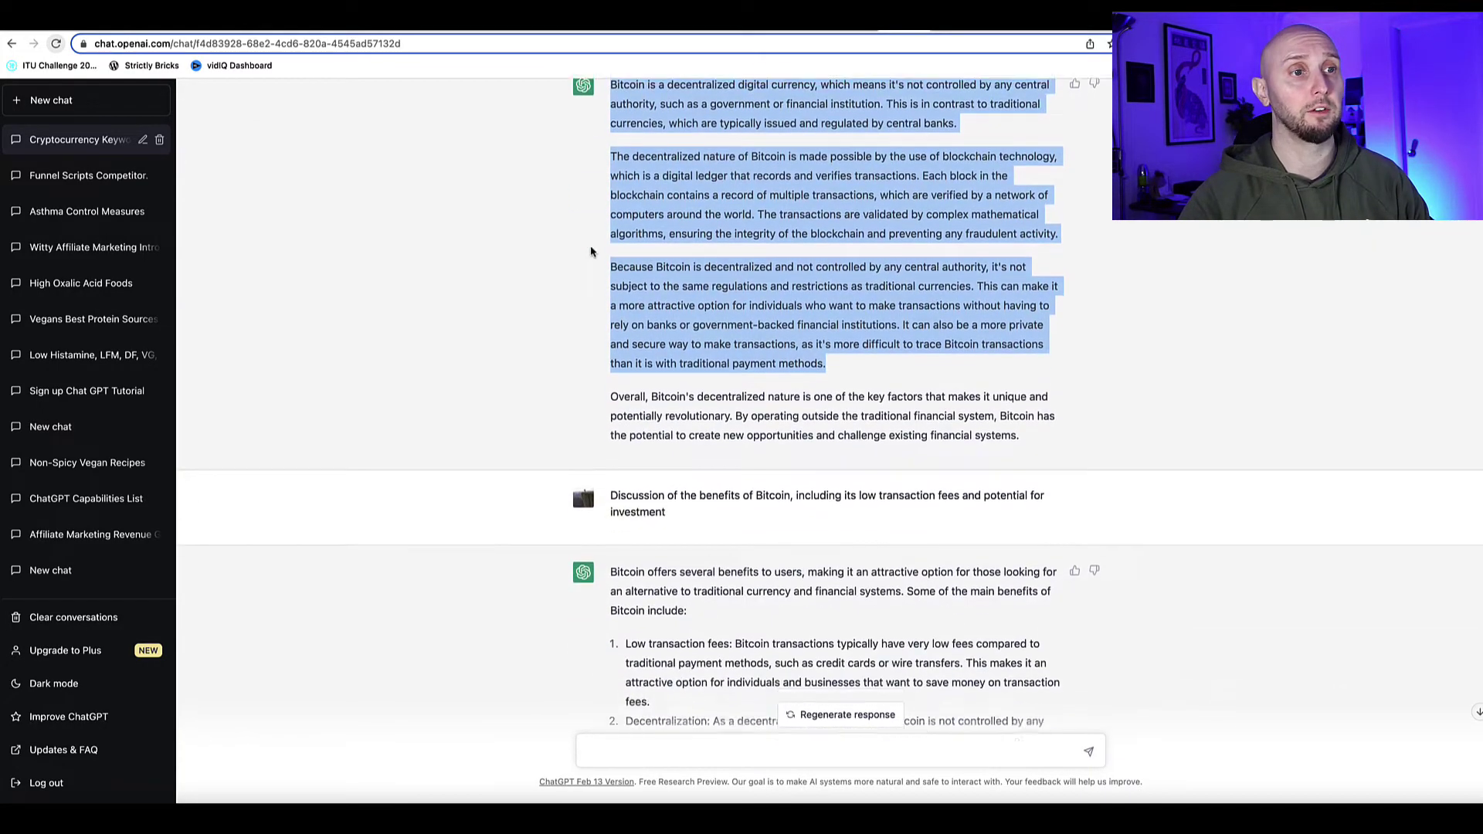
pyautogui.moveTo(612, 394); pyautogui.dragTo(674, 426)
pyautogui.scroll(-3, 669, 427)
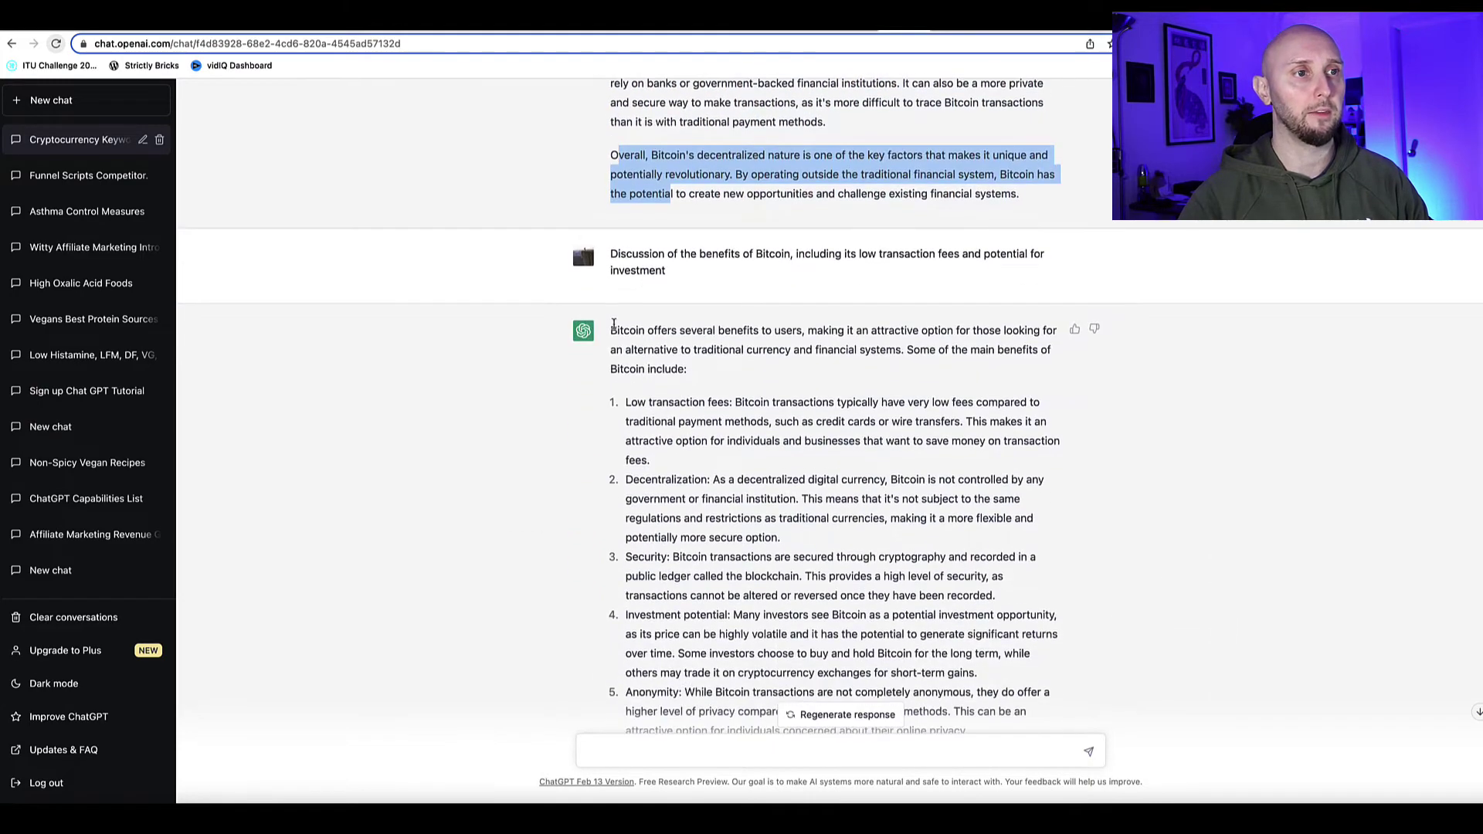
pyautogui.moveTo(611, 331); pyautogui.dragTo(947, 565)
pyautogui.scroll(-2, 780, 533)
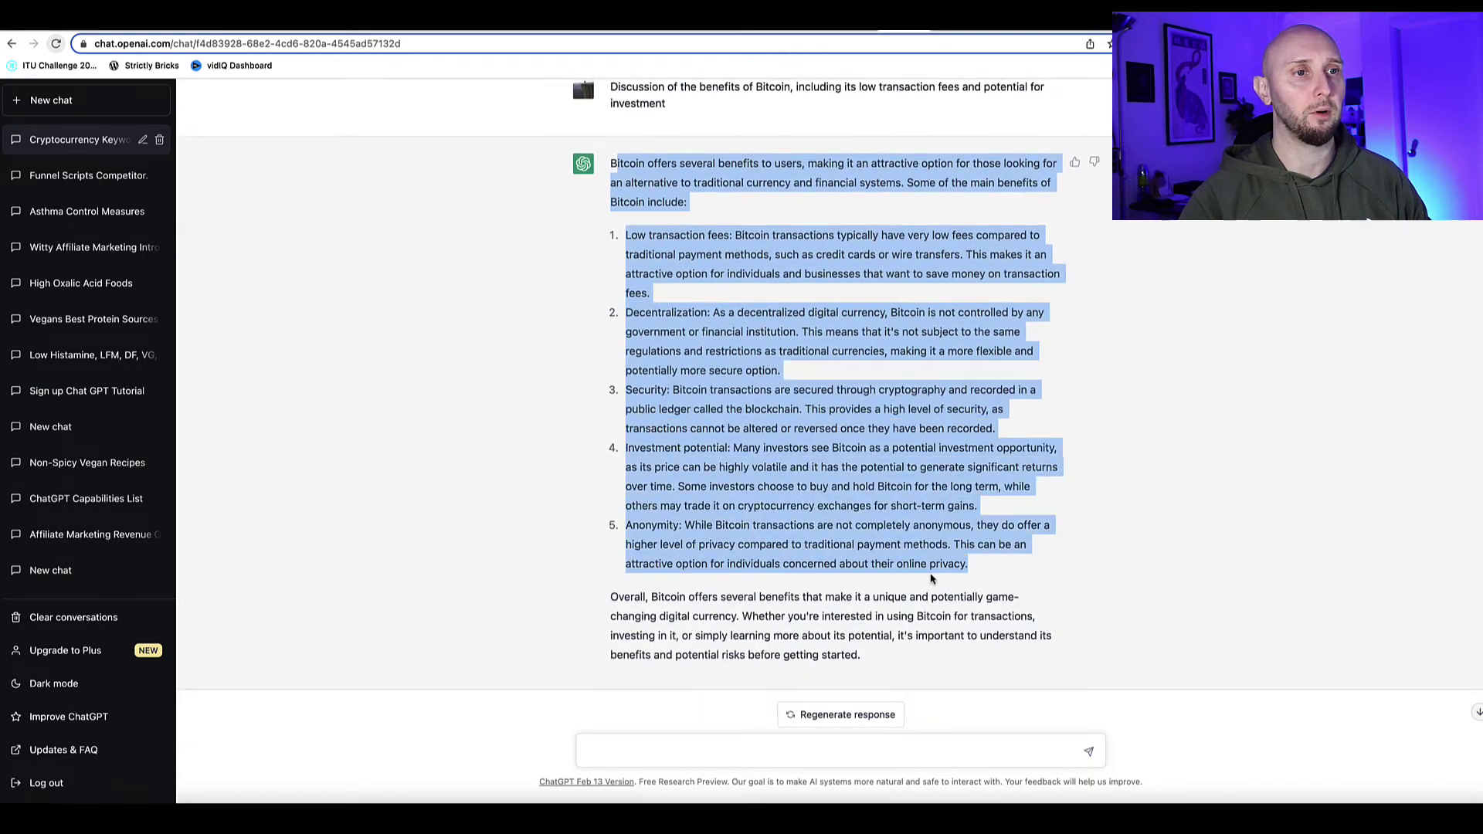
pyautogui.moveTo(610, 596)
pyautogui.mouseDown()
pyautogui.moveTo(753, 657)
pyautogui.moveTo(862, 656)
pyautogui.mouseUp()
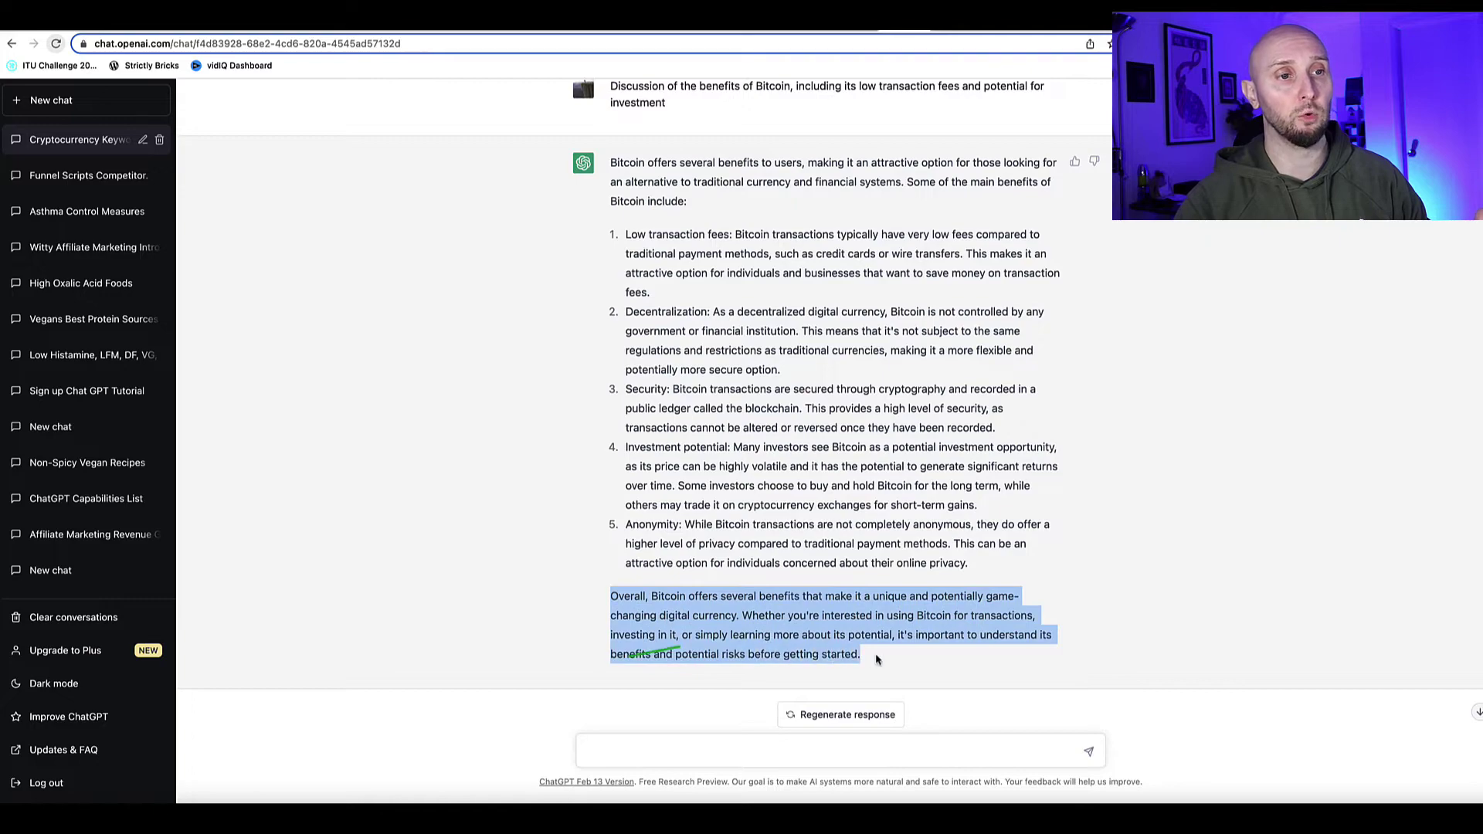
pyautogui.scroll(2, 539, 504)
pyautogui.scroll(1, 539, 504)
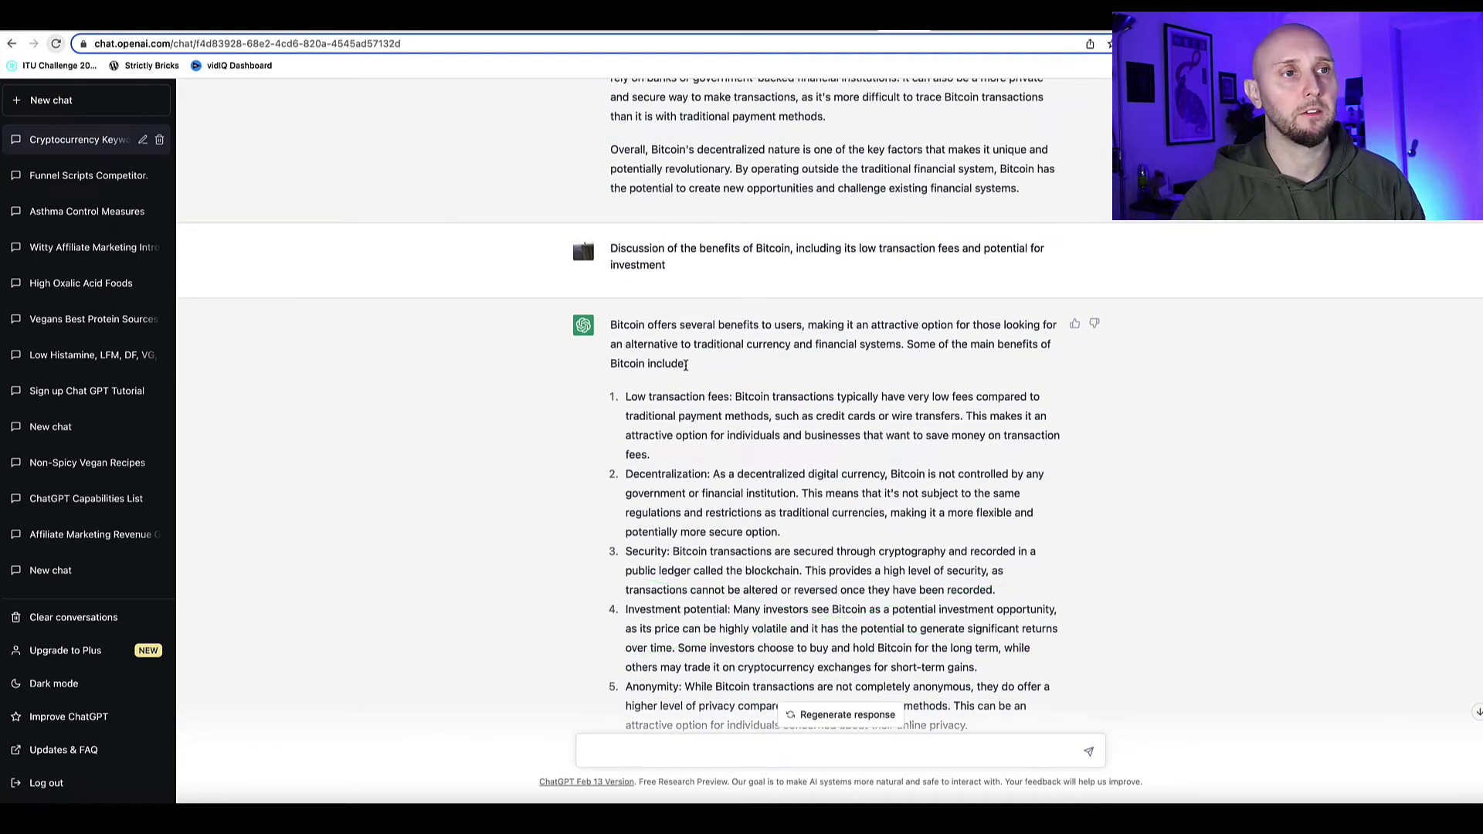
pyautogui.moveTo(687, 364); pyautogui.dragTo(662, 440)
pyautogui.scroll(-1, 610, 328)
pyautogui.click(627, 359)
pyautogui.scroll(-2, 642, 403)
pyautogui.scroll(-1, 653, 477)
pyautogui.click(662, 440)
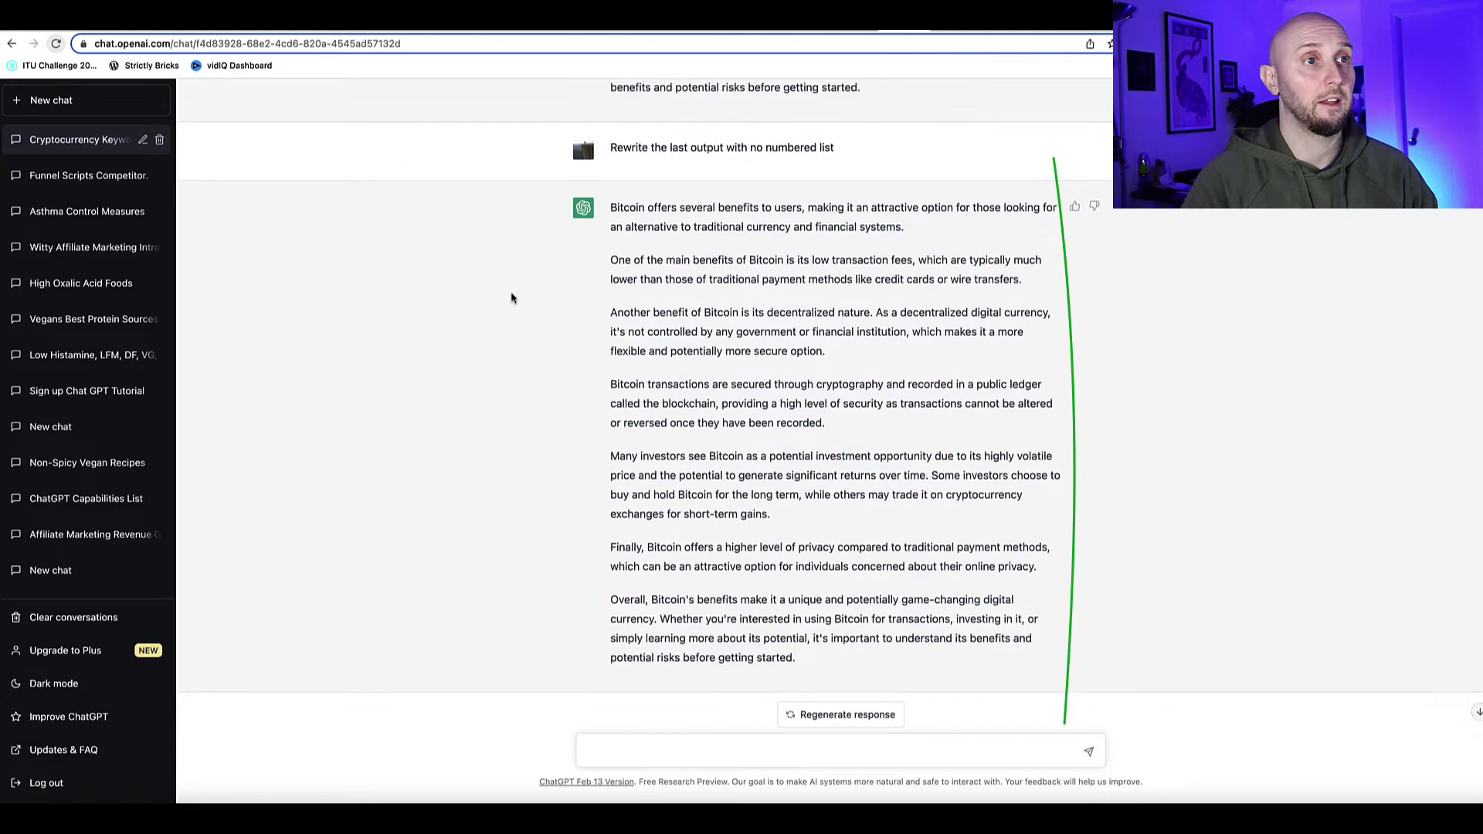
# - Review ChatGPT's rewritten benefits answer in plain, unnumbered paragraphs
pyautogui.scroll(2, 602, 309)
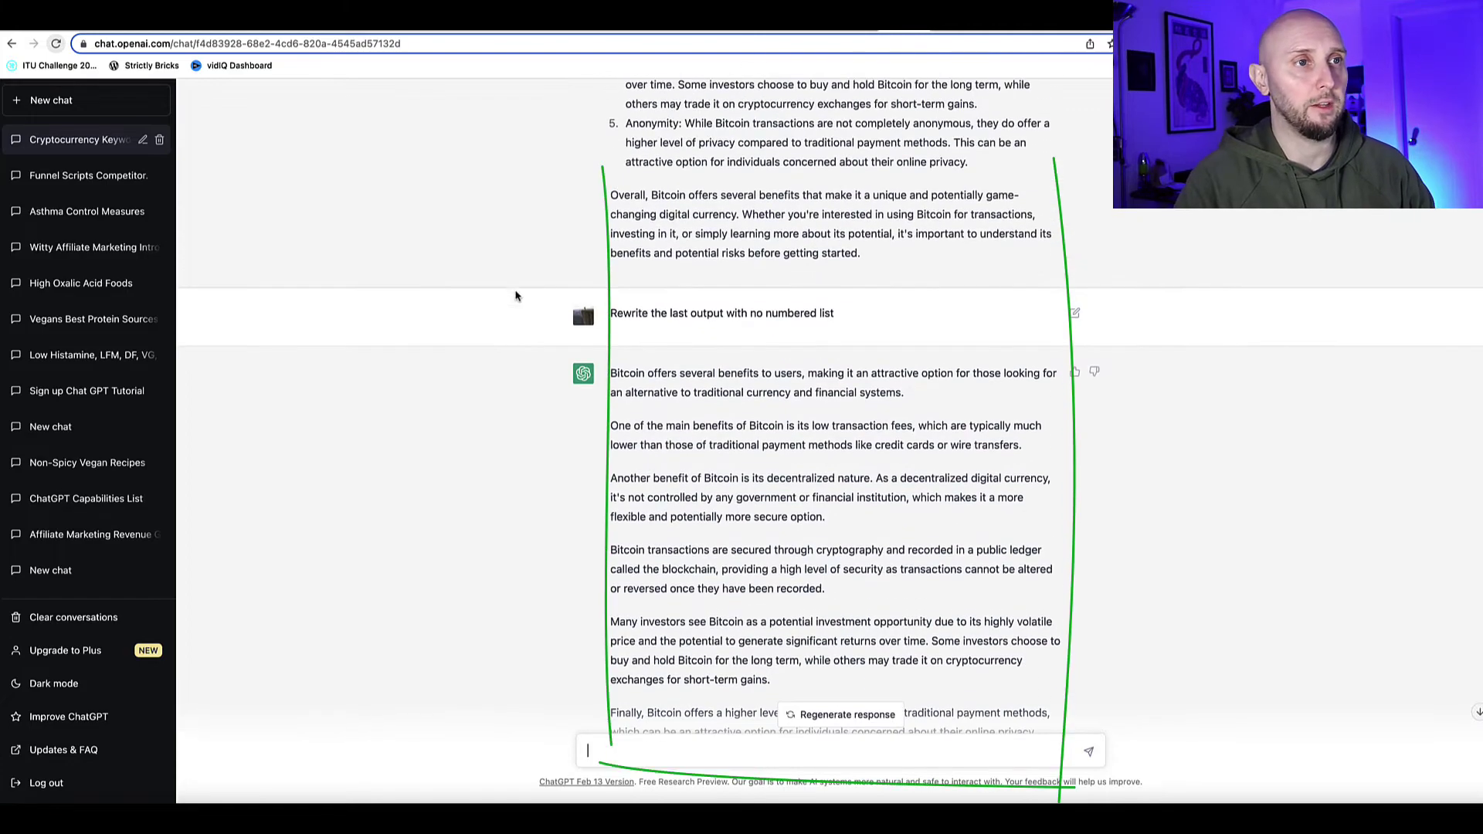
pyautogui.moveTo(848, 318); pyautogui.dragTo(693, 316)
pyautogui.click(779, 328)
pyautogui.scroll(-2, 779, 327)
pyautogui.scroll(-1, 779, 328)
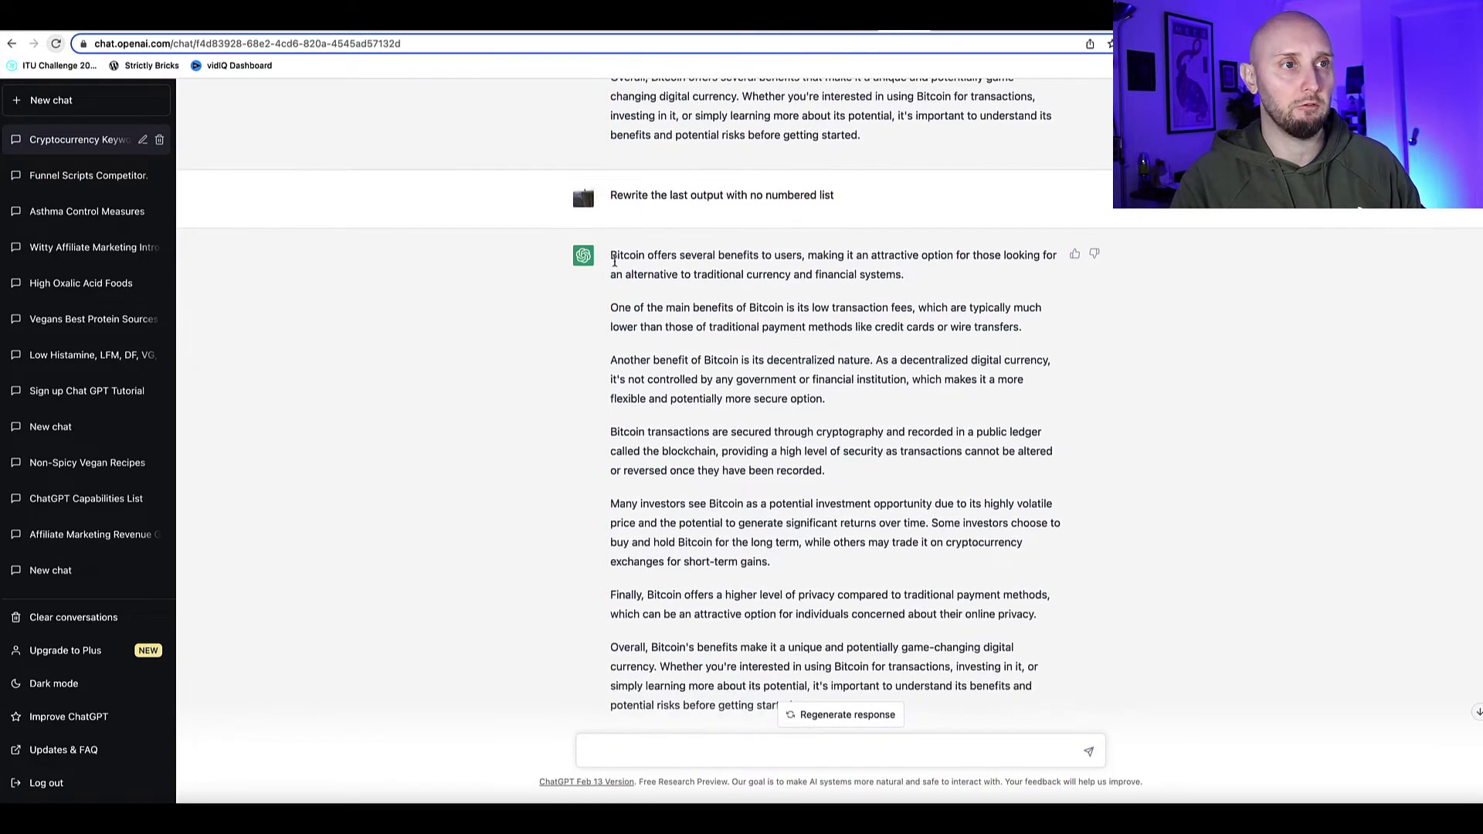
pyautogui.moveTo(611, 248); pyautogui.dragTo(674, 400)
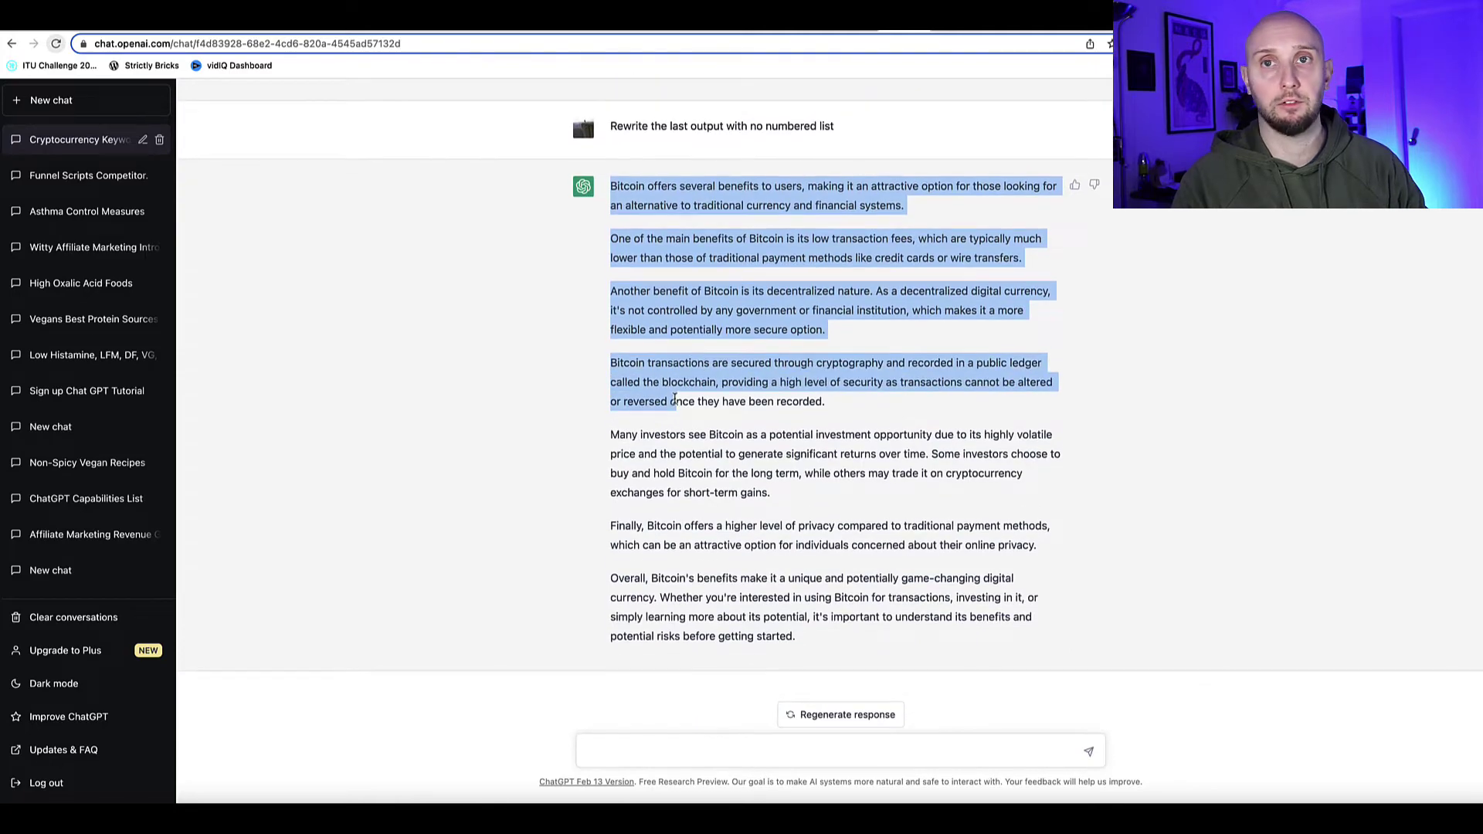
pyautogui.click(495, 390)
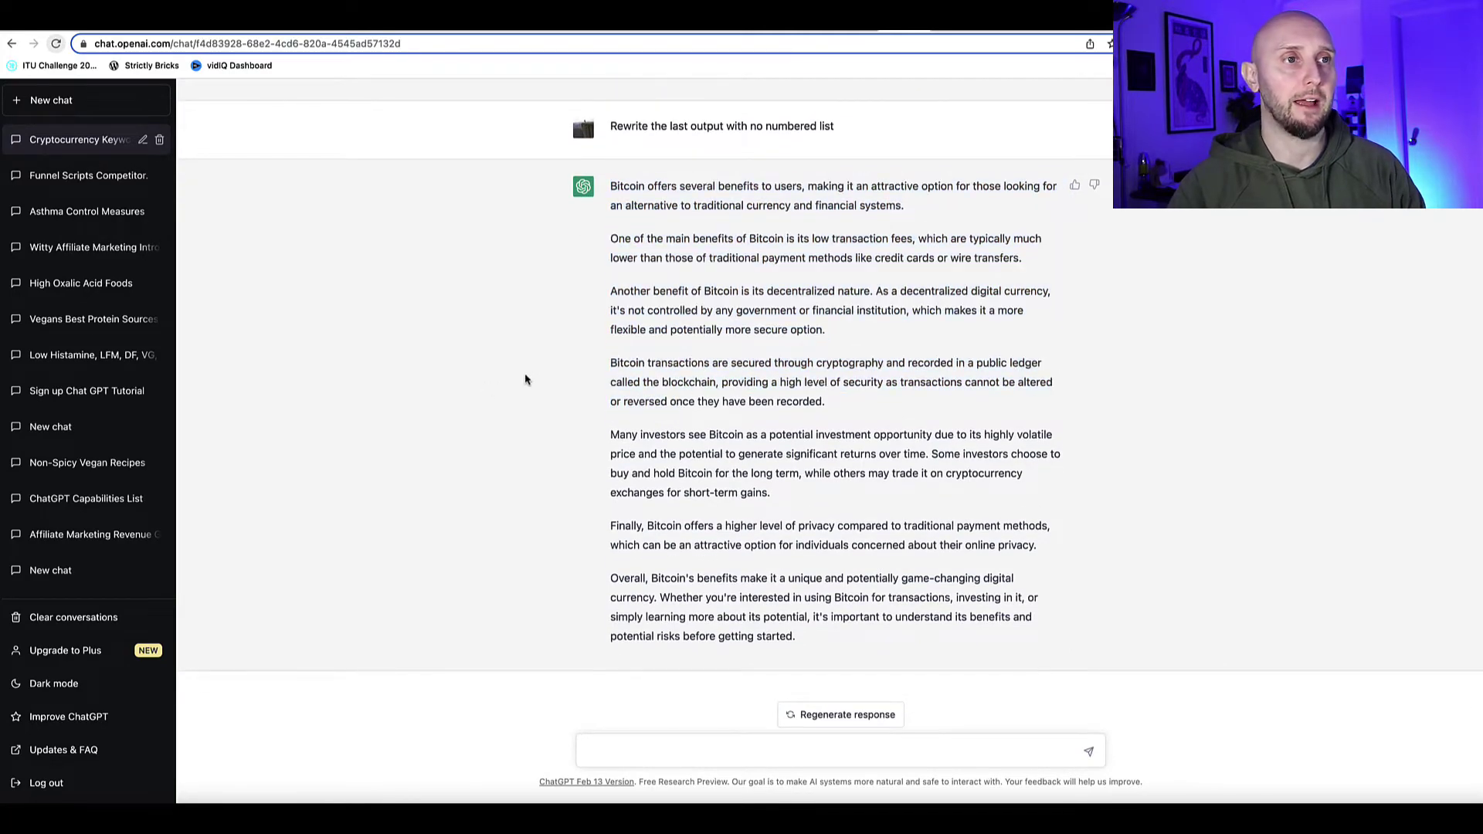
pyautogui.scroll(1, 525, 380)
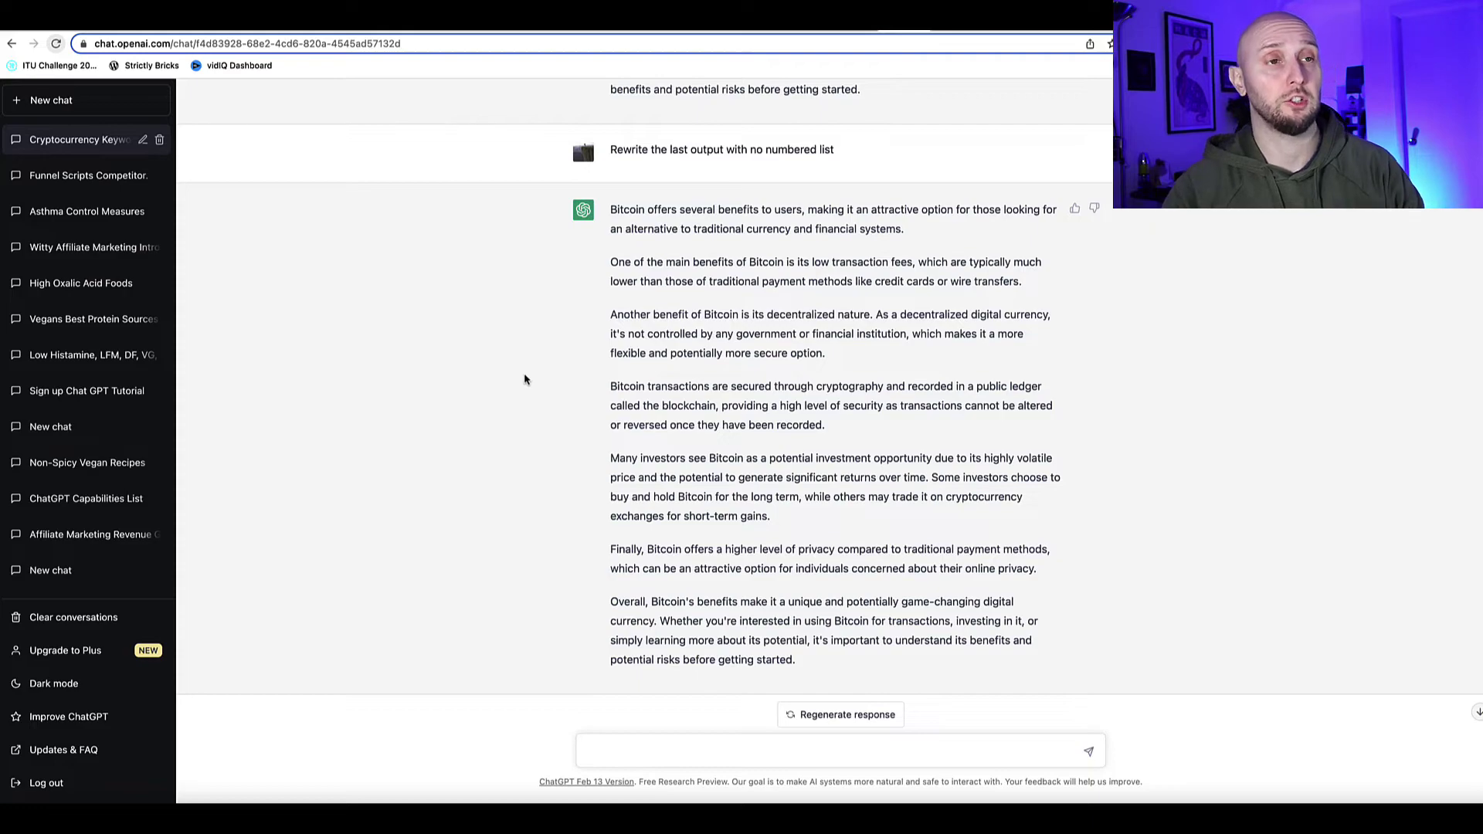
pyautogui.scroll(-1, 524, 379)
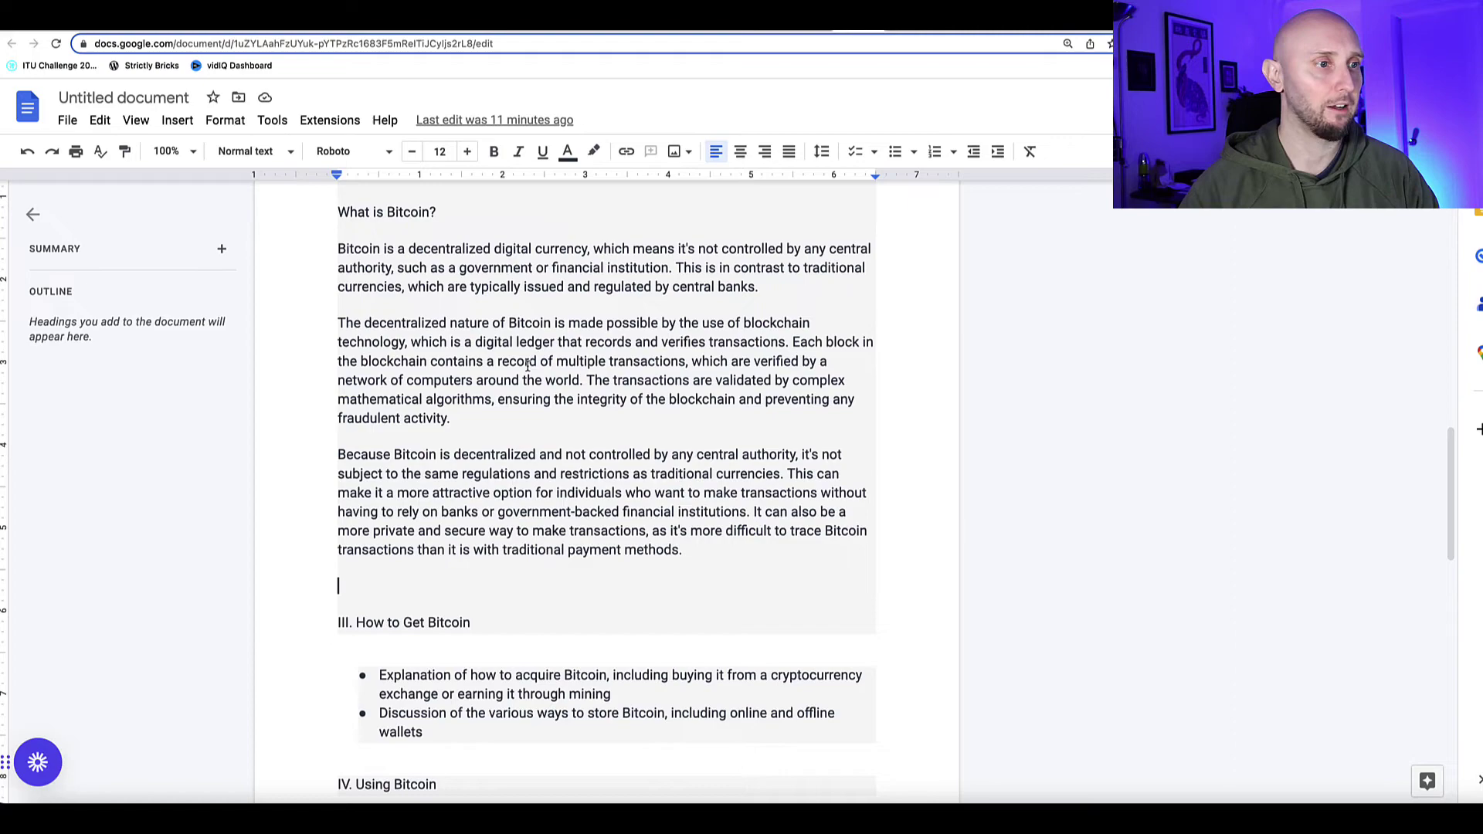
# - Ask ChatGPT about the first IV. Using Bitcoin bullet, in a witty tone
pyautogui.scroll(-8, 469, 415)
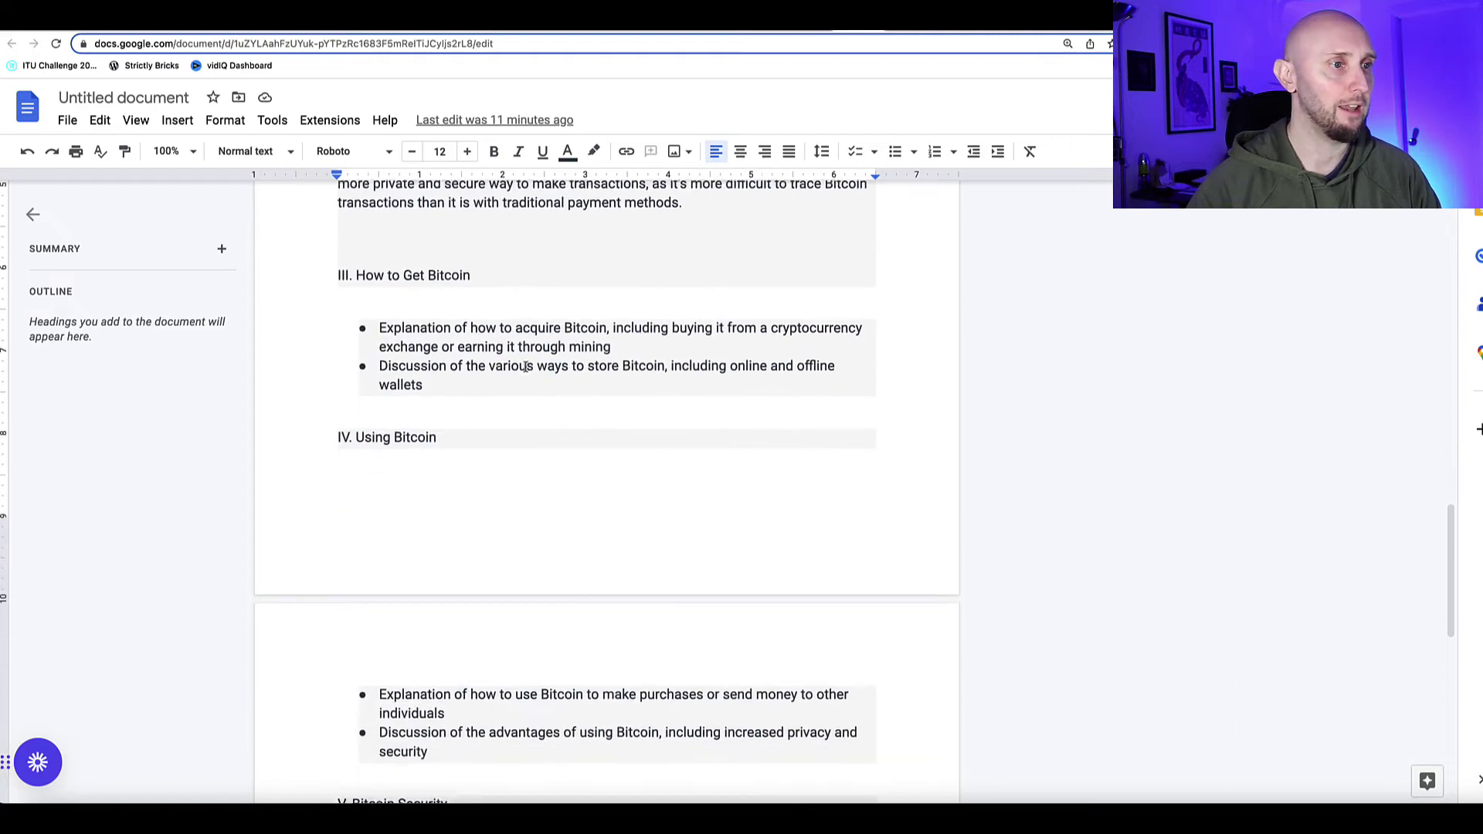
pyautogui.moveTo(458, 461); pyautogui.dragTo(372, 438)
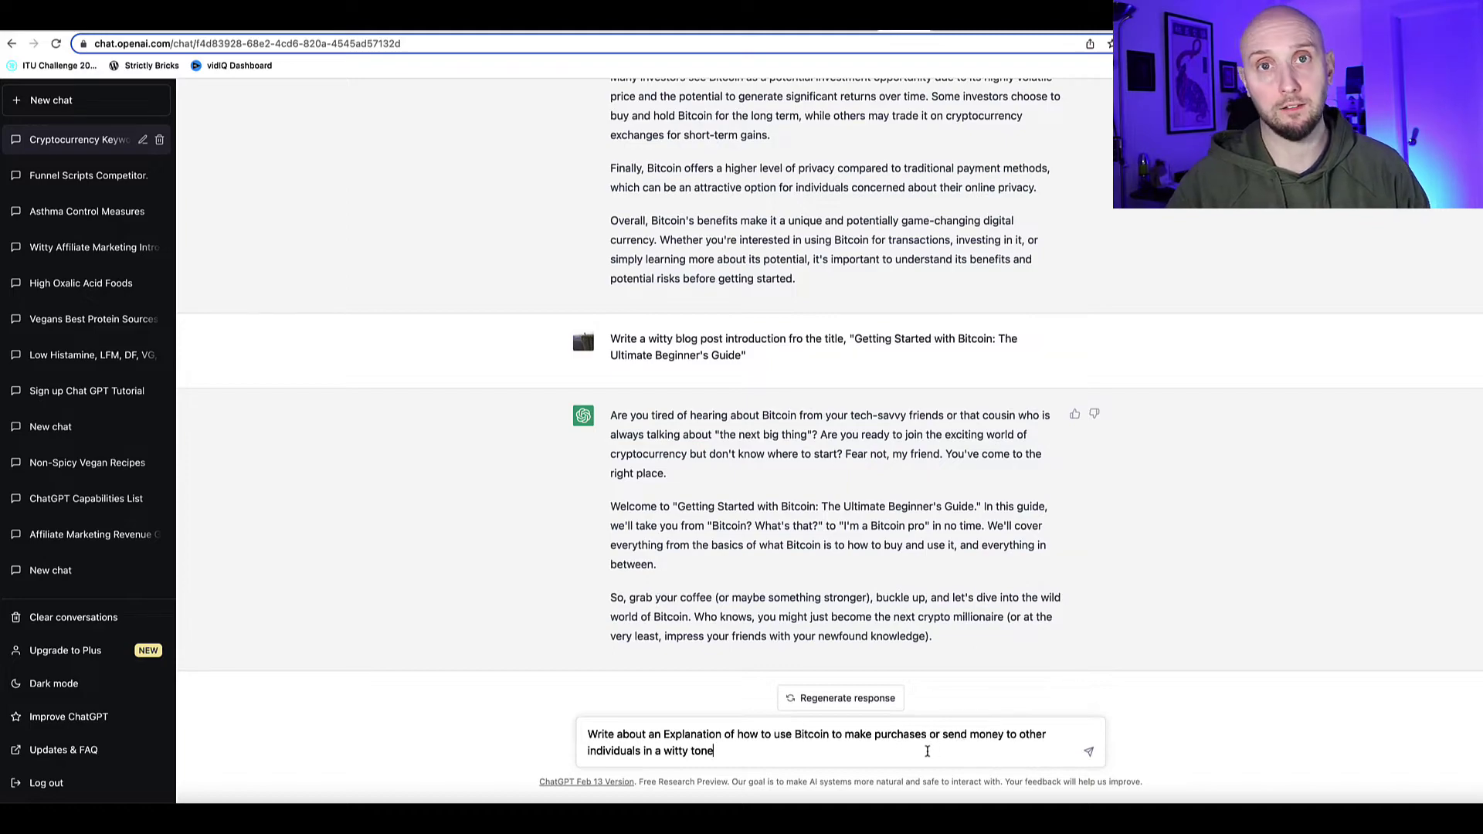
pyautogui.press('Return')
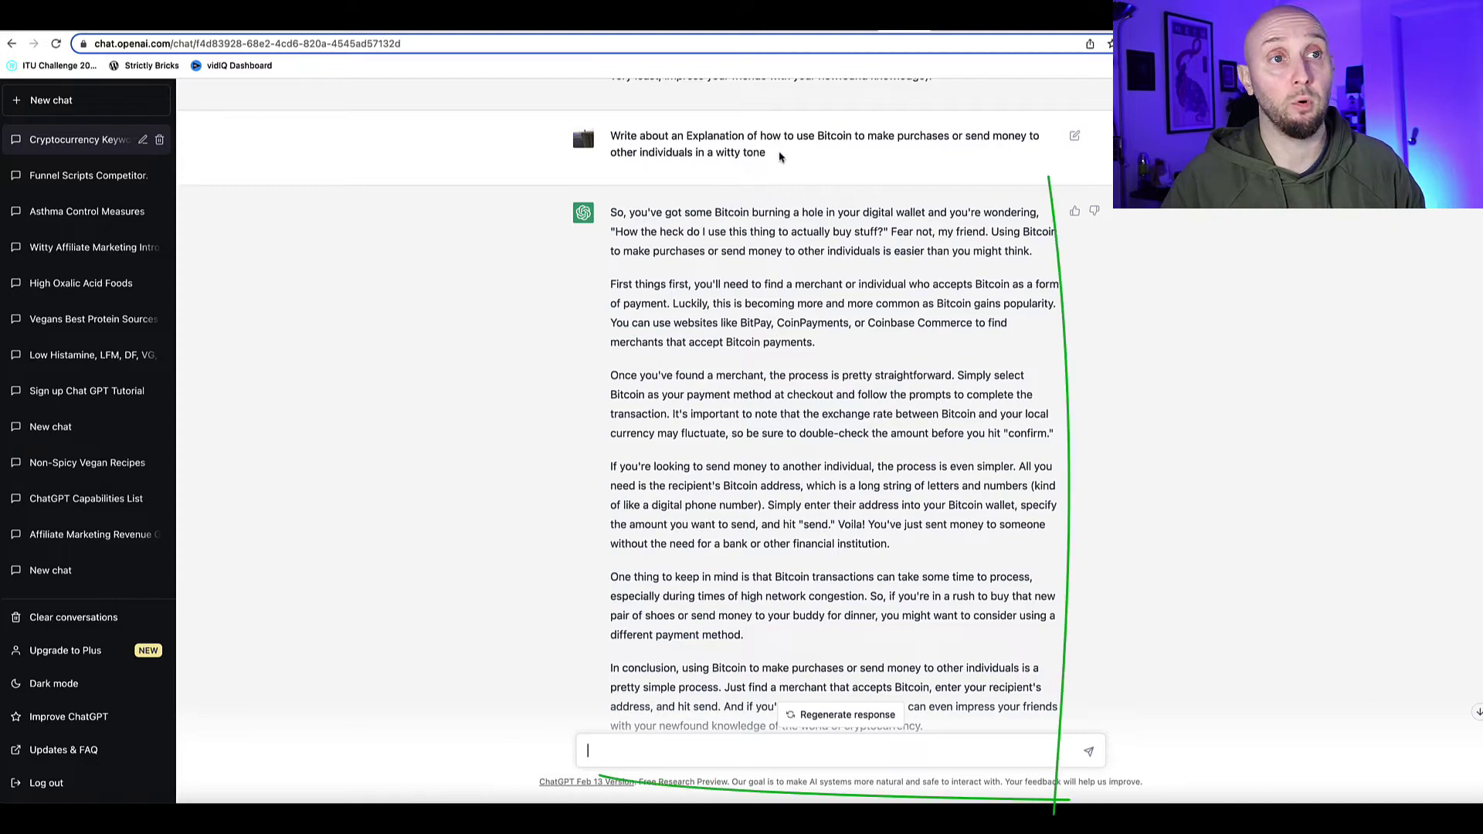
# - Copy the Bitcoin purchases answer's first five paragraphs, leaving out the In conclusion paragraph
pyautogui.moveTo(767, 152); pyautogui.dragTo(610, 136)
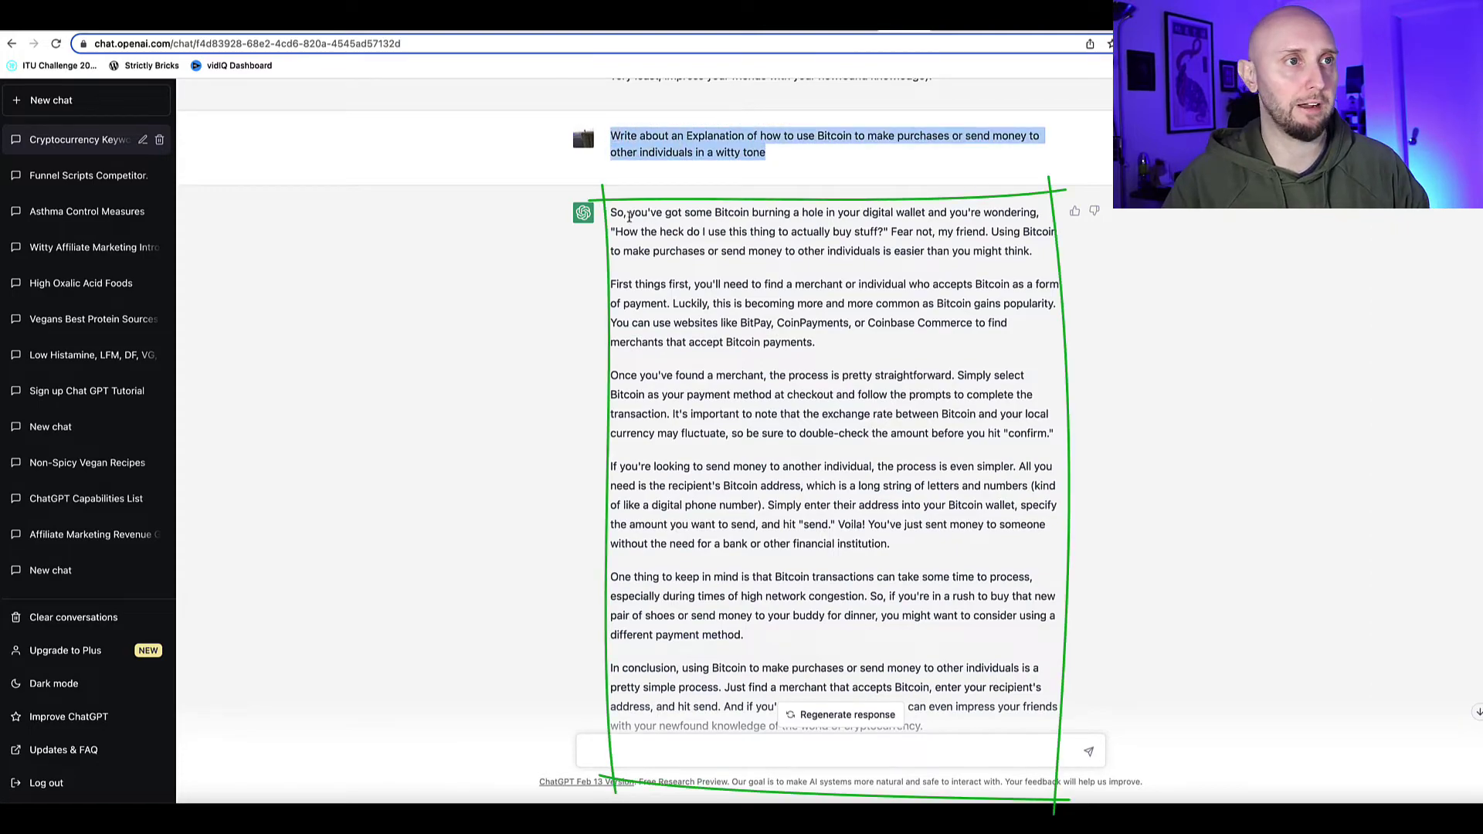
pyautogui.click(613, 218)
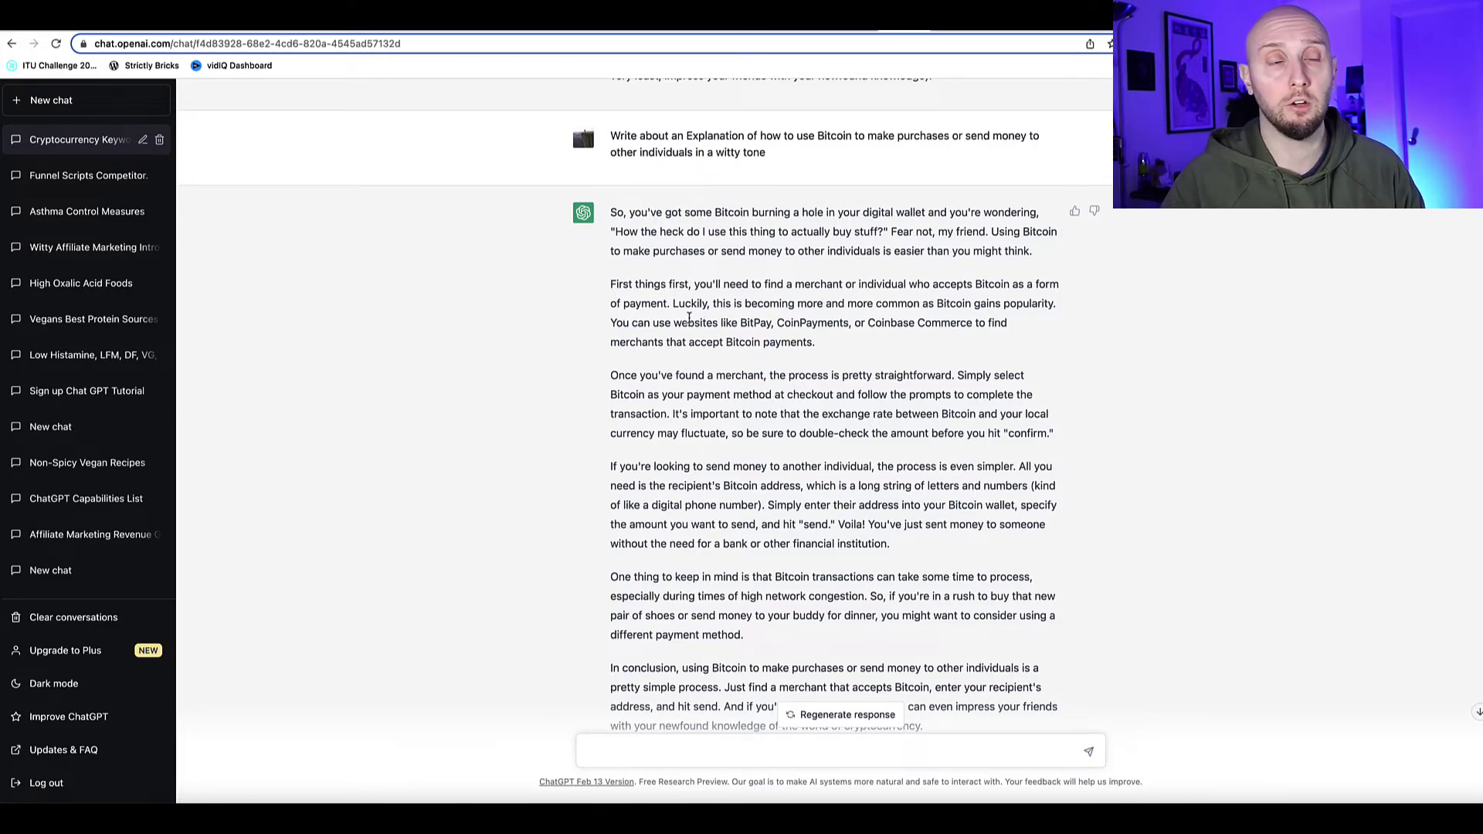
pyautogui.scroll(-2, 627, 371)
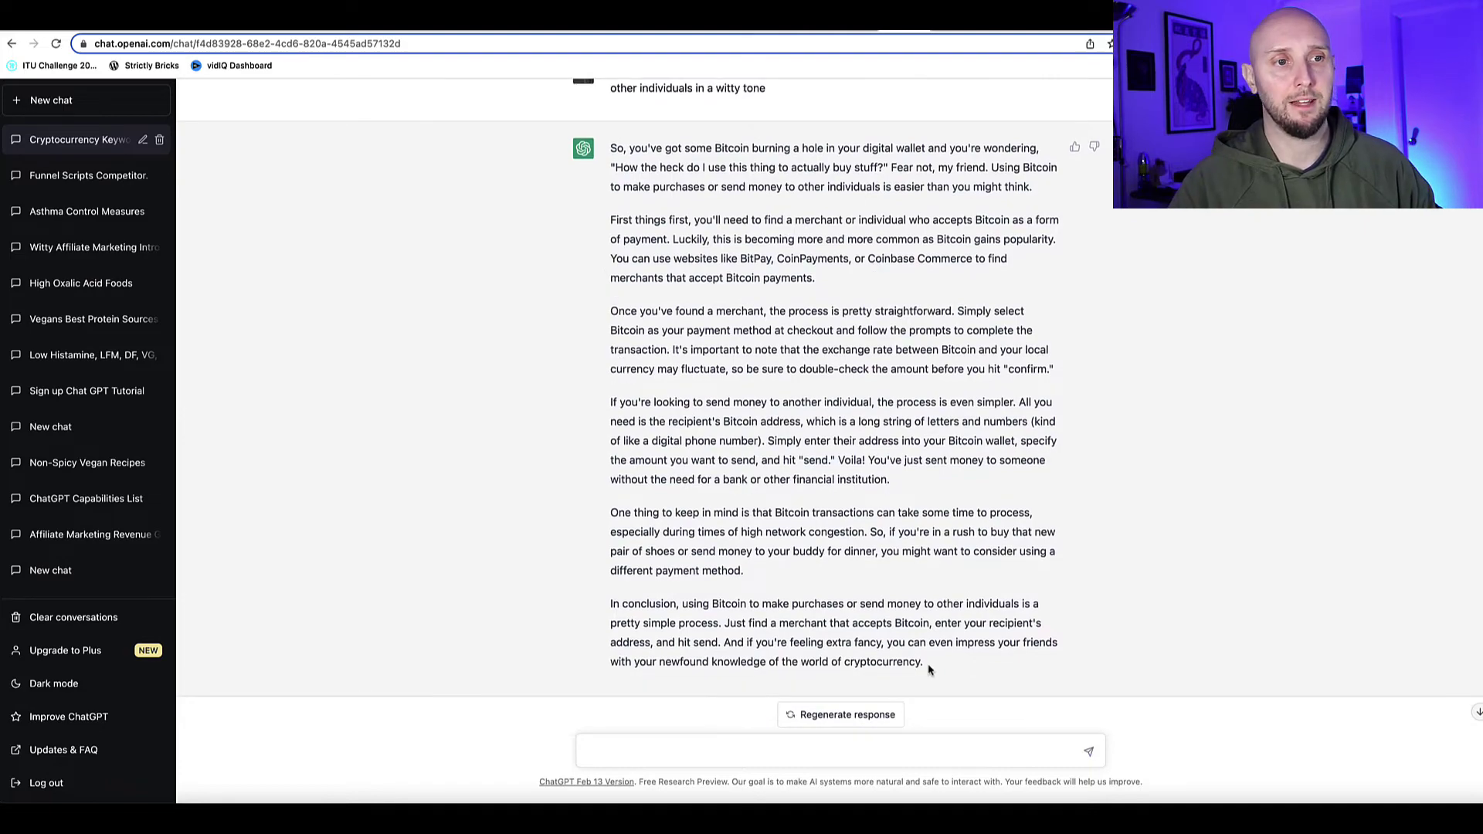
pyautogui.moveTo(924, 663); pyautogui.dragTo(607, 613)
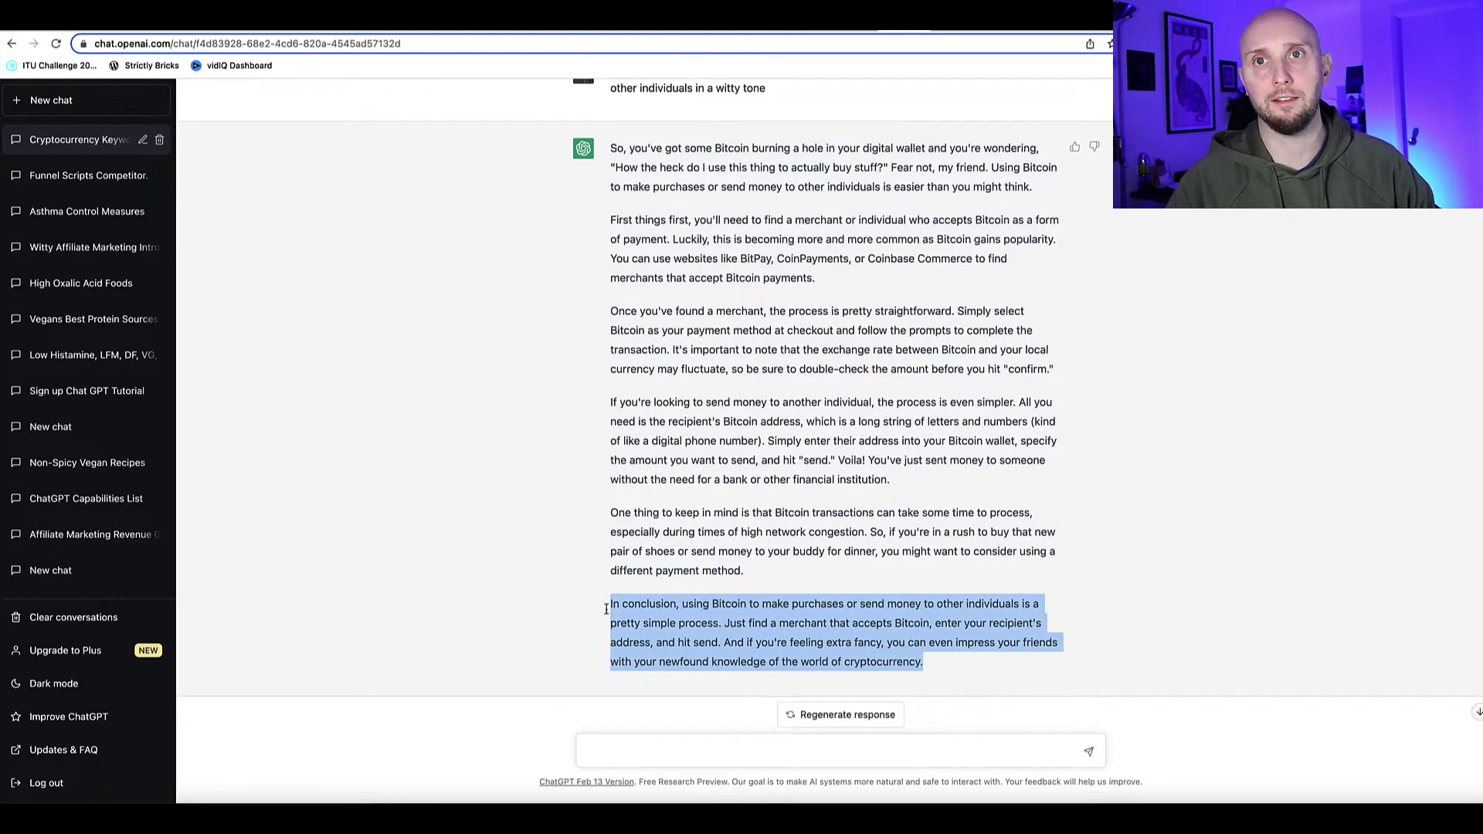
pyautogui.scroll(1, 638, 573)
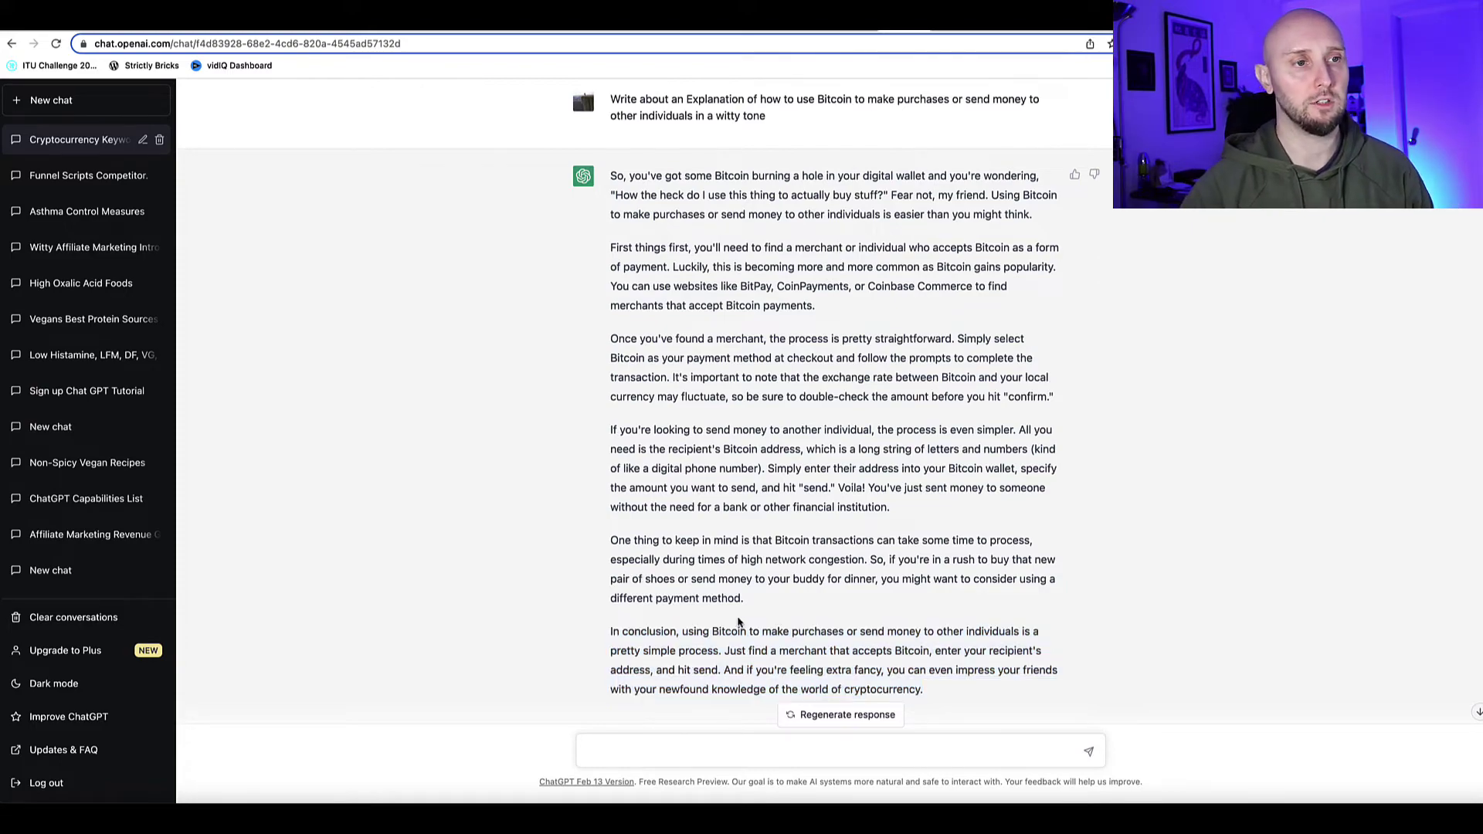
pyautogui.click(696, 616)
pyautogui.moveTo(757, 601); pyautogui.dragTo(607, 184)
pyautogui.press('super+c')
pyautogui.hotkey('ctrl', 'Tab')
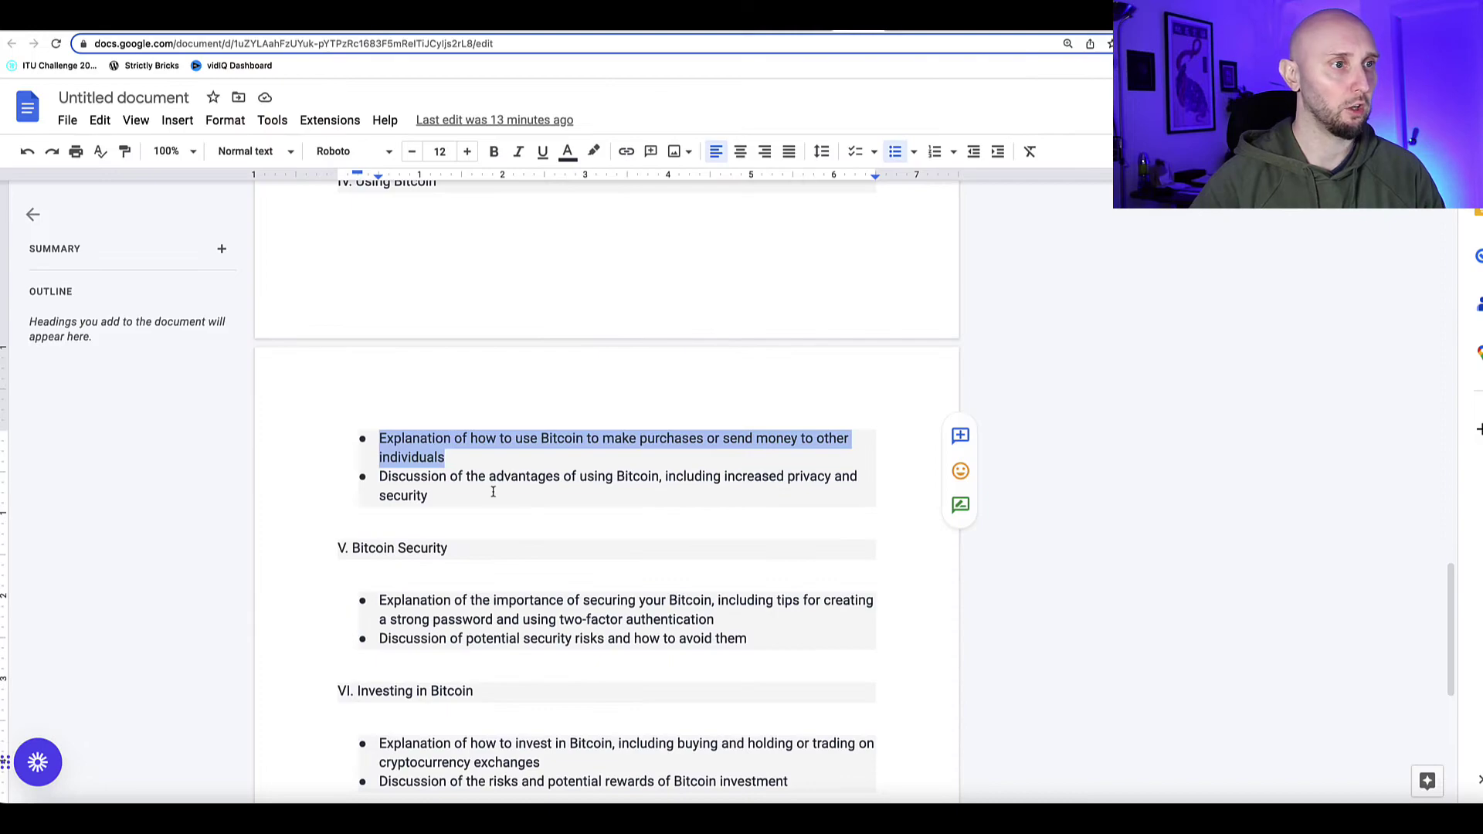
# - Paste the witty purchases text over the Using Bitcoin bullet, then copy the article for Copyscape
pyautogui.press('super+v')
pyautogui.scroll(-1, 494, 492)
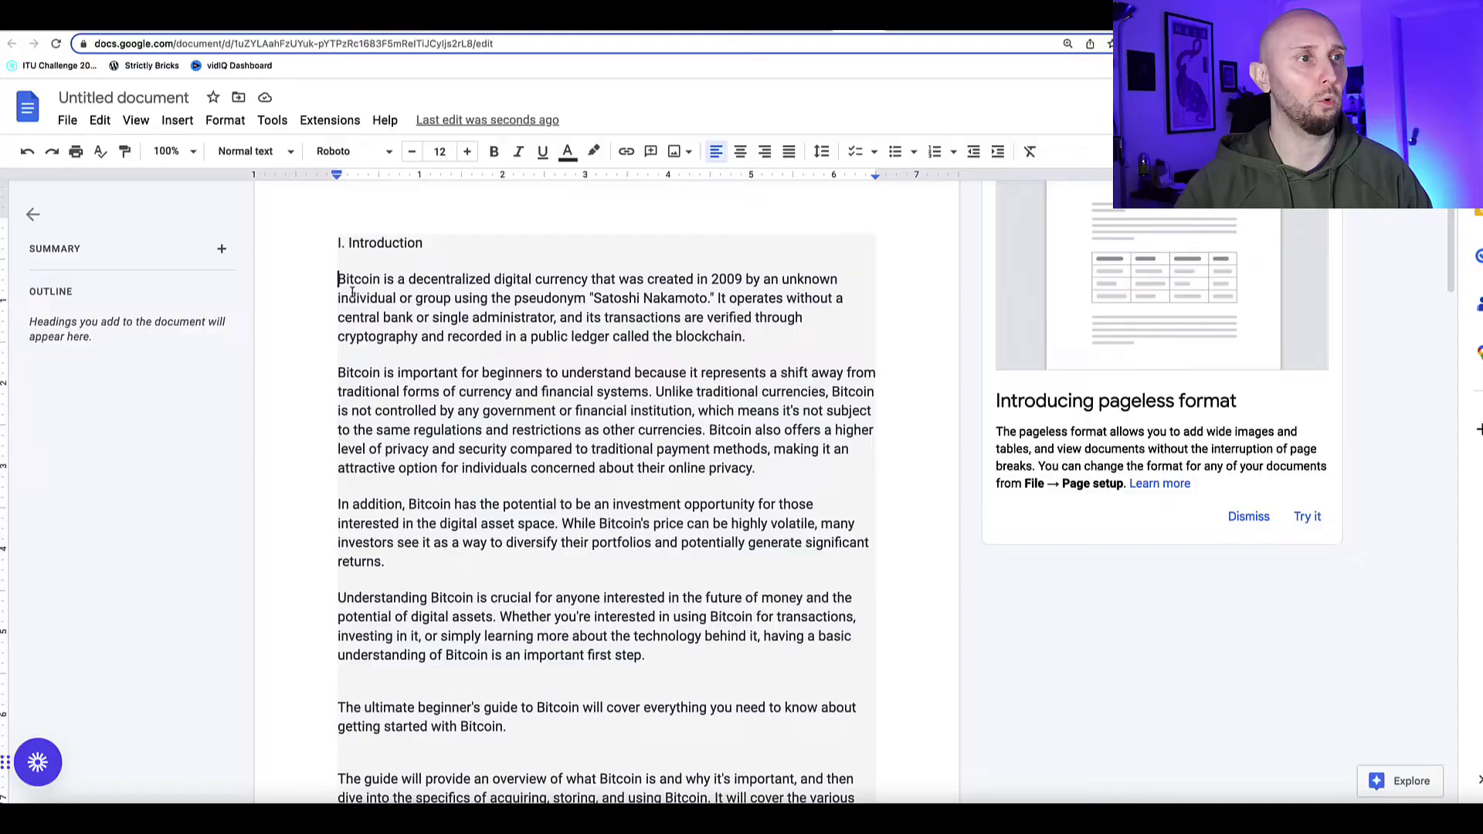
pyautogui.moveTo(340, 371); pyautogui.dragTo(686, 424)
pyautogui.scroll(-10, 391, 332)
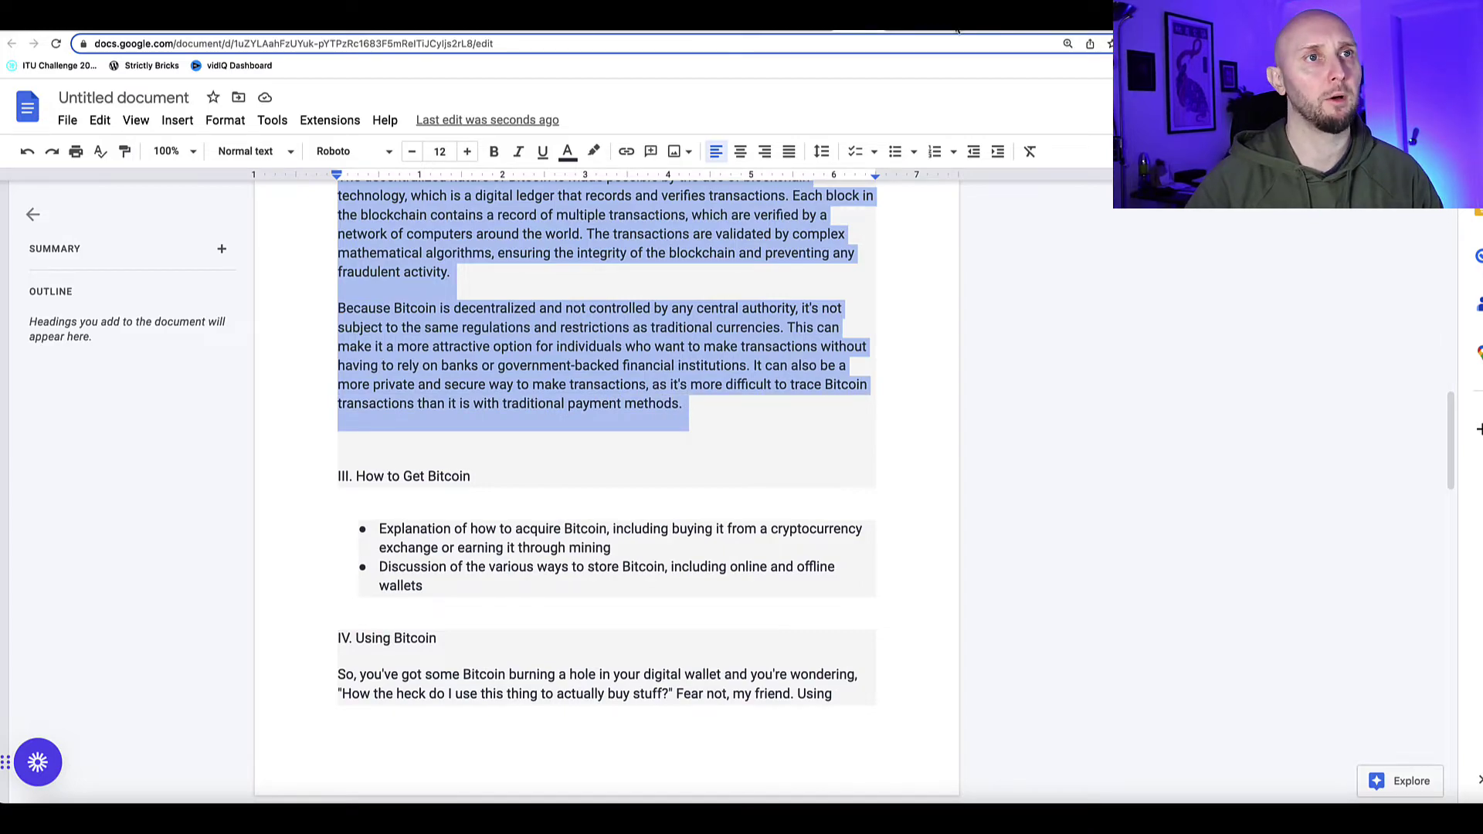
pyautogui.click(957, 29)
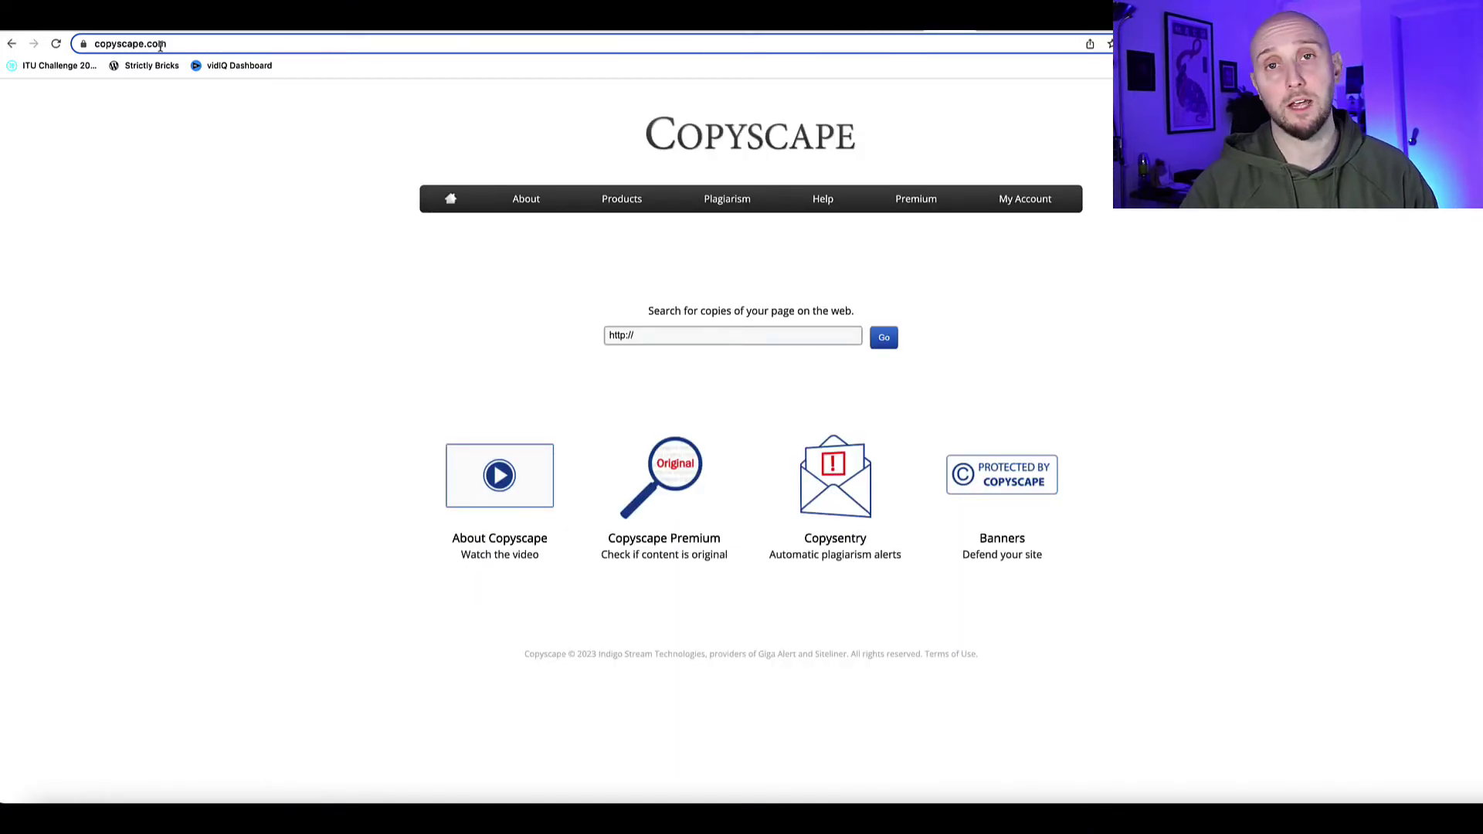
# - Run a Copyscape Premium Search on the pasted article text, finding 6 matches for 548 words
pyautogui.moveTo(916, 200)
pyautogui.click(916, 227)
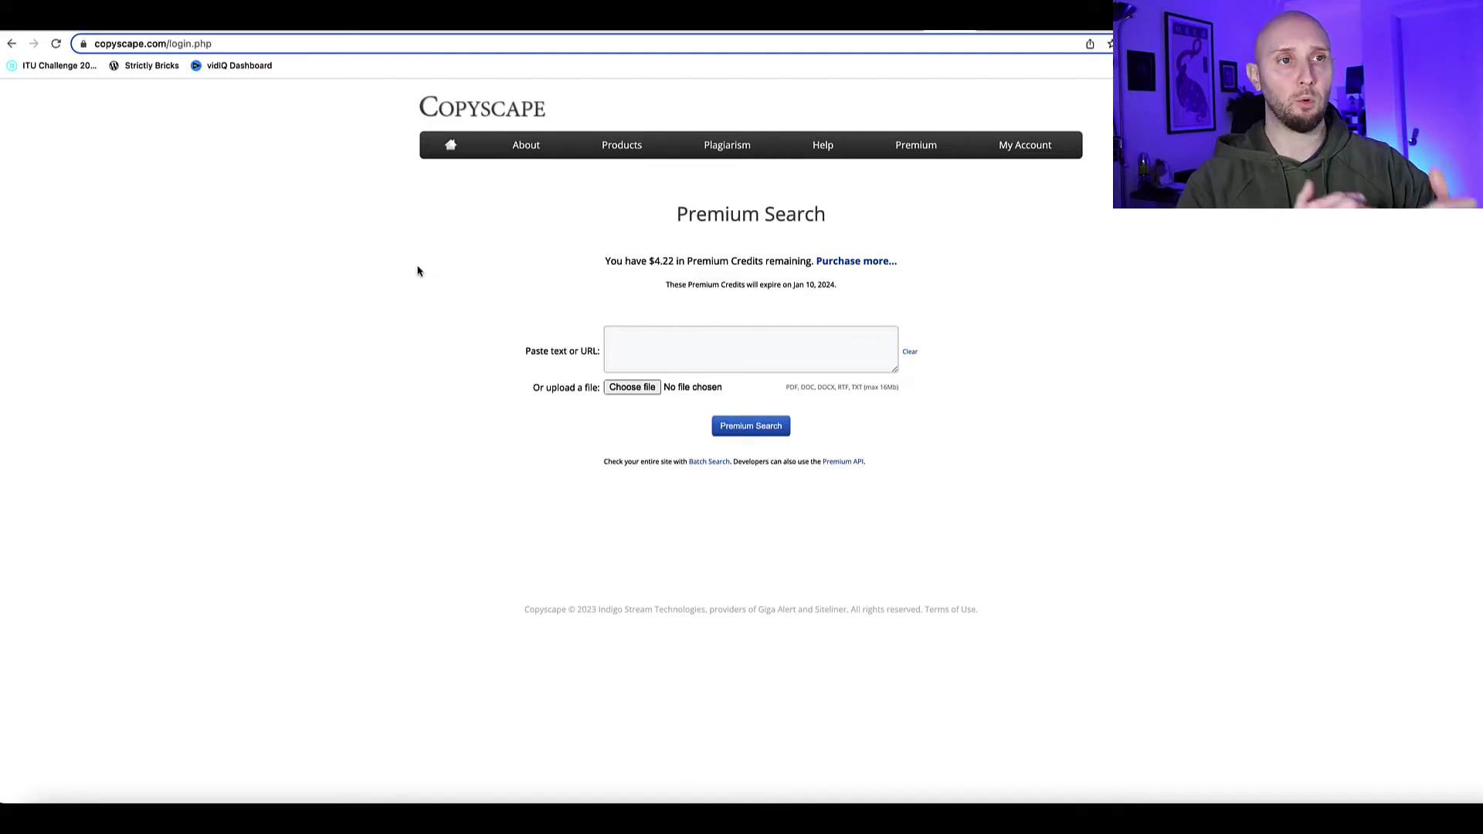
pyautogui.click(666, 356)
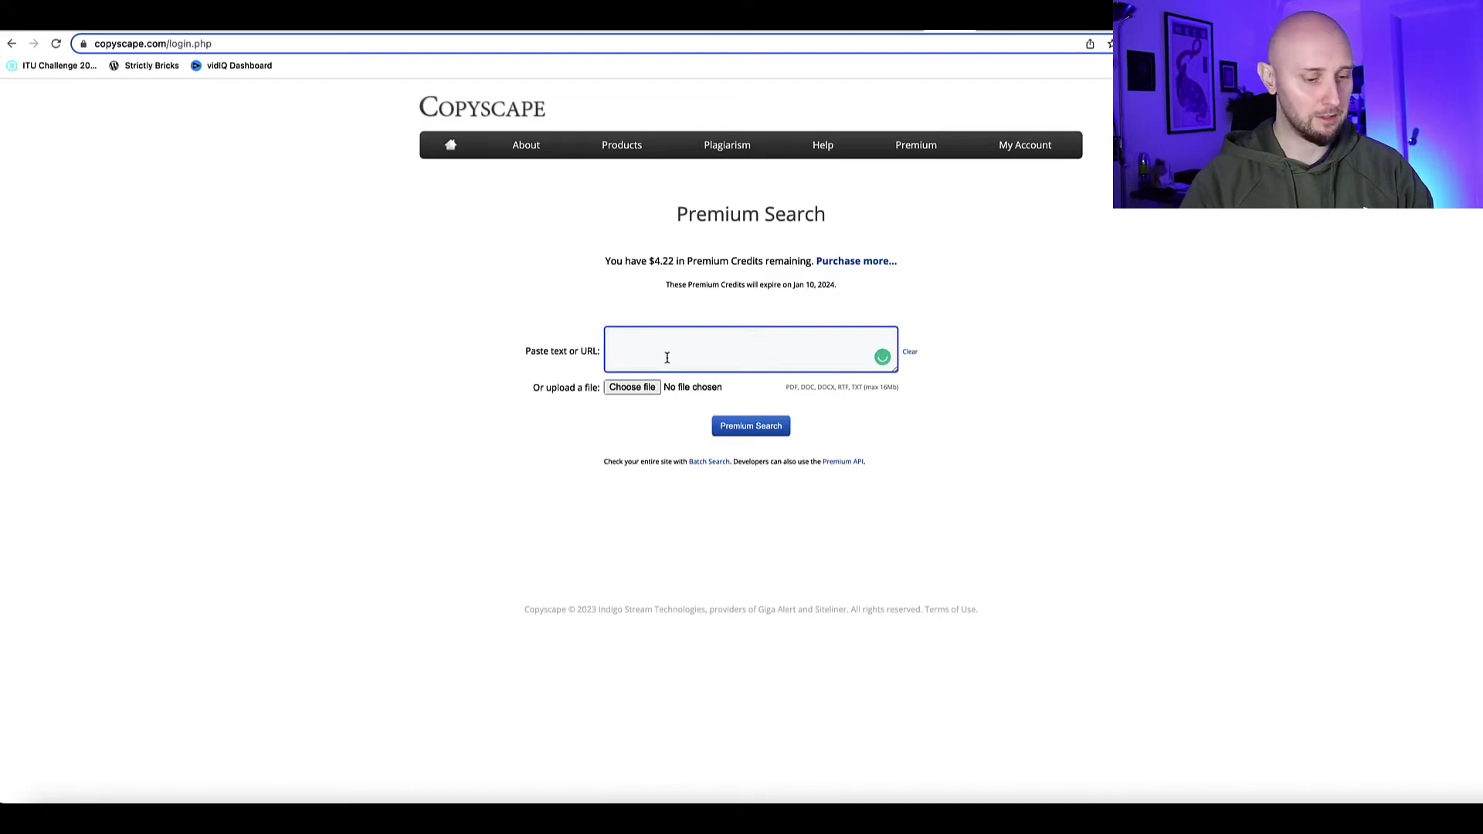
pyautogui.press('super+v')
pyautogui.click(735, 427)
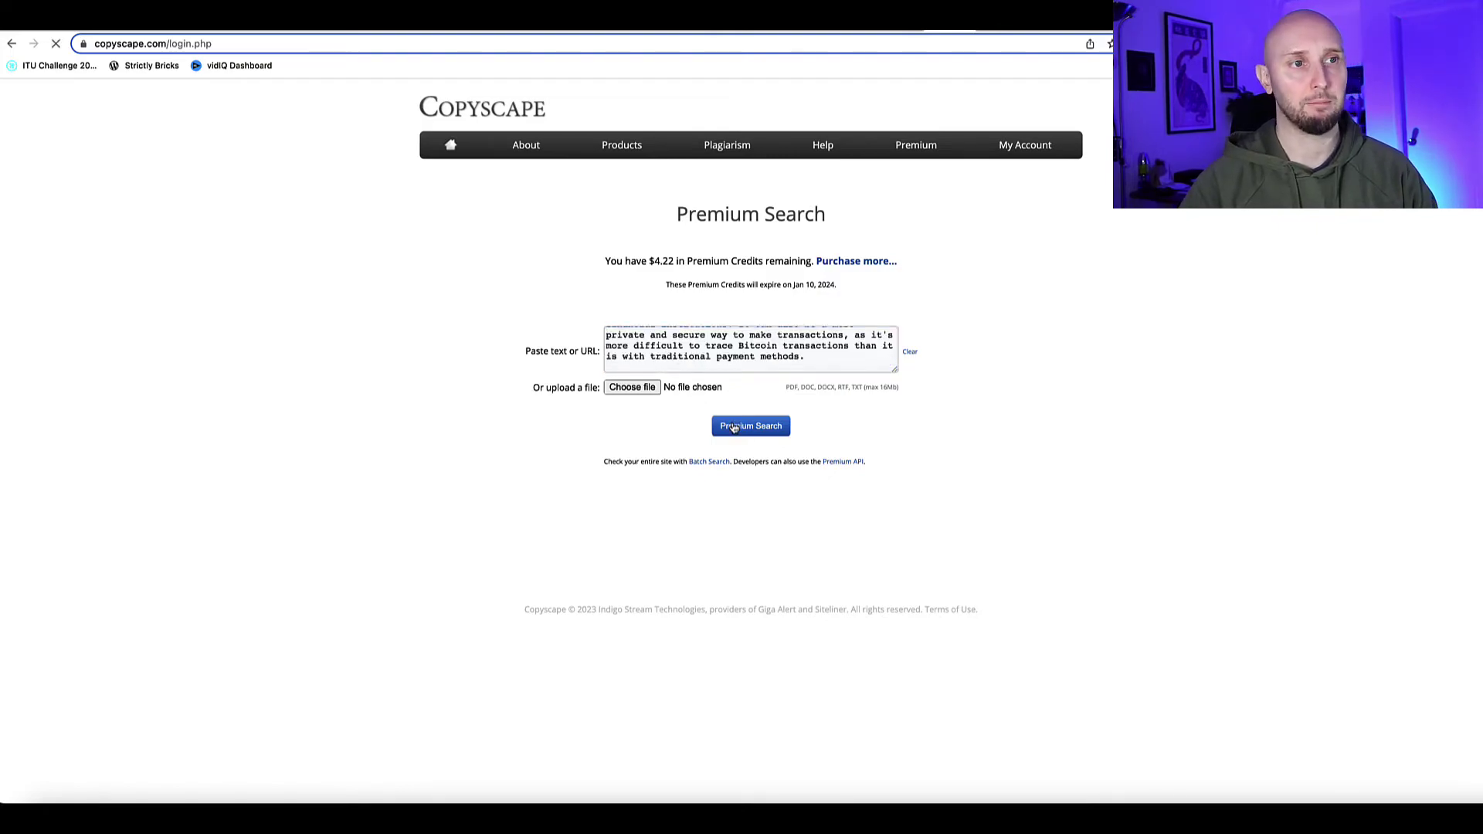
pyautogui.scroll(-5, 711, 407)
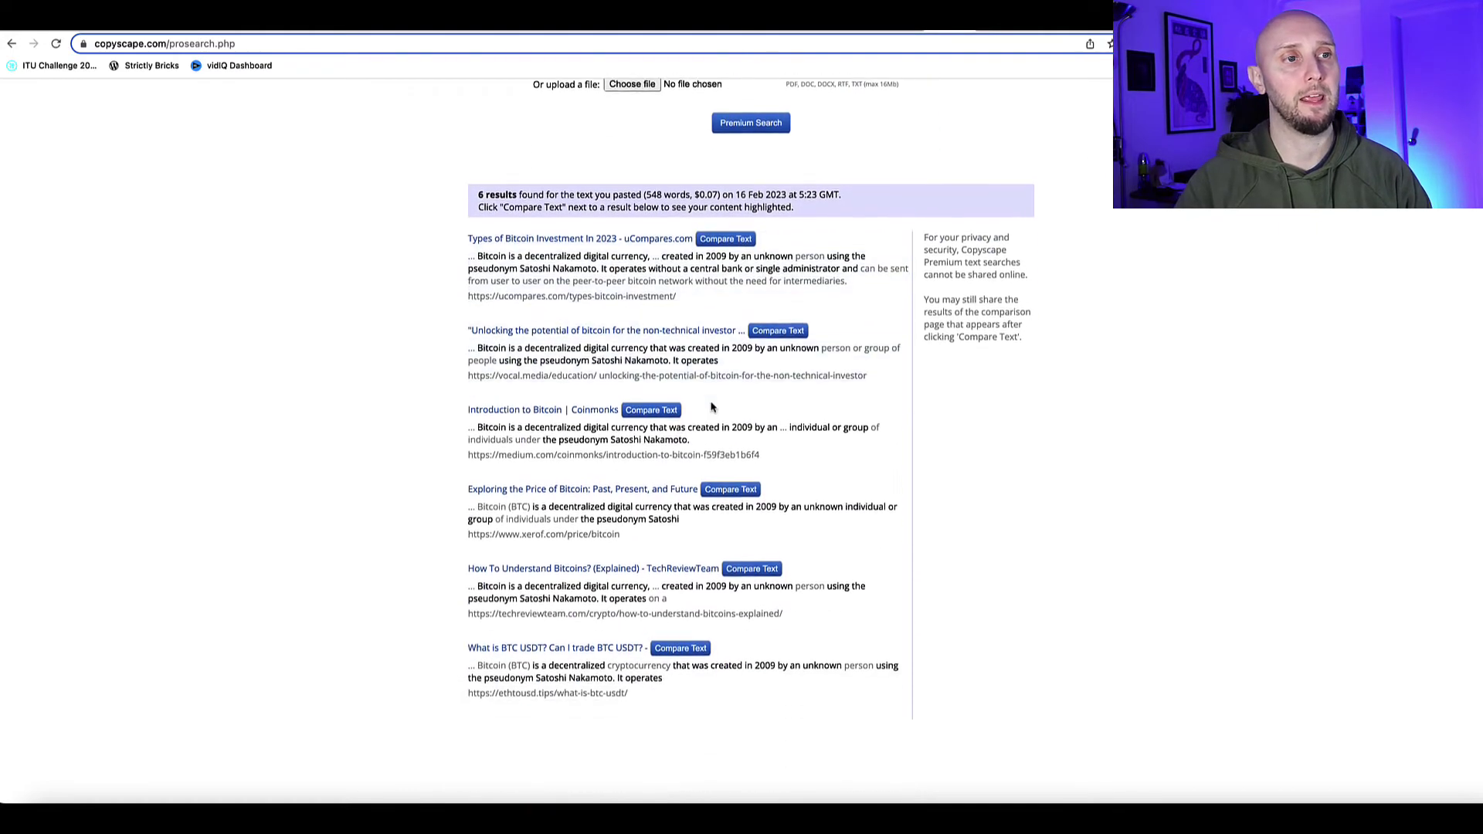
# - Open the 7% comparison with the uCompares.com match, dismiss the notification prompt, and mark the matching opening paragraph
pyautogui.scroll(3, 711, 408)
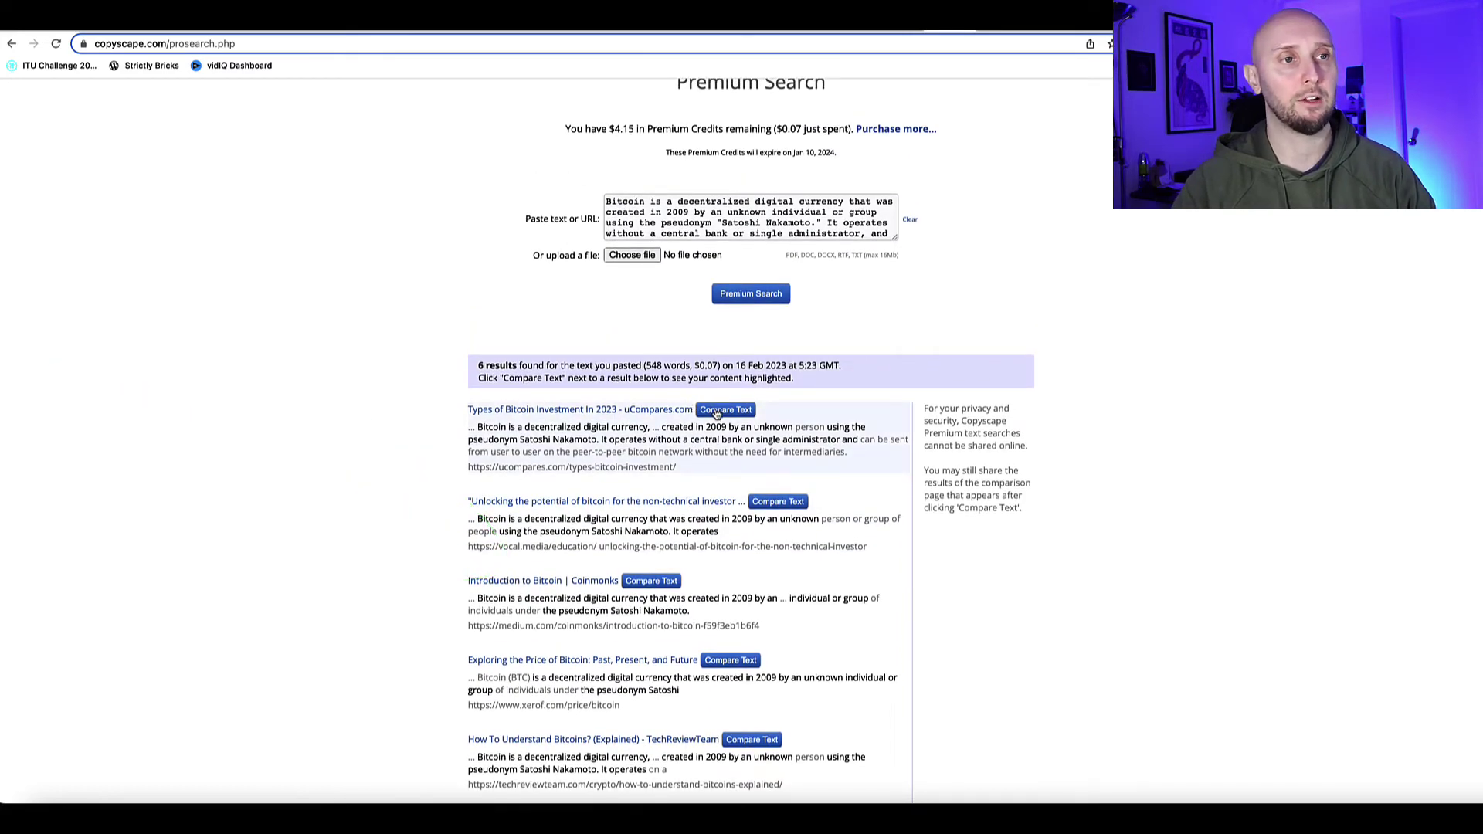
pyautogui.click(716, 412)
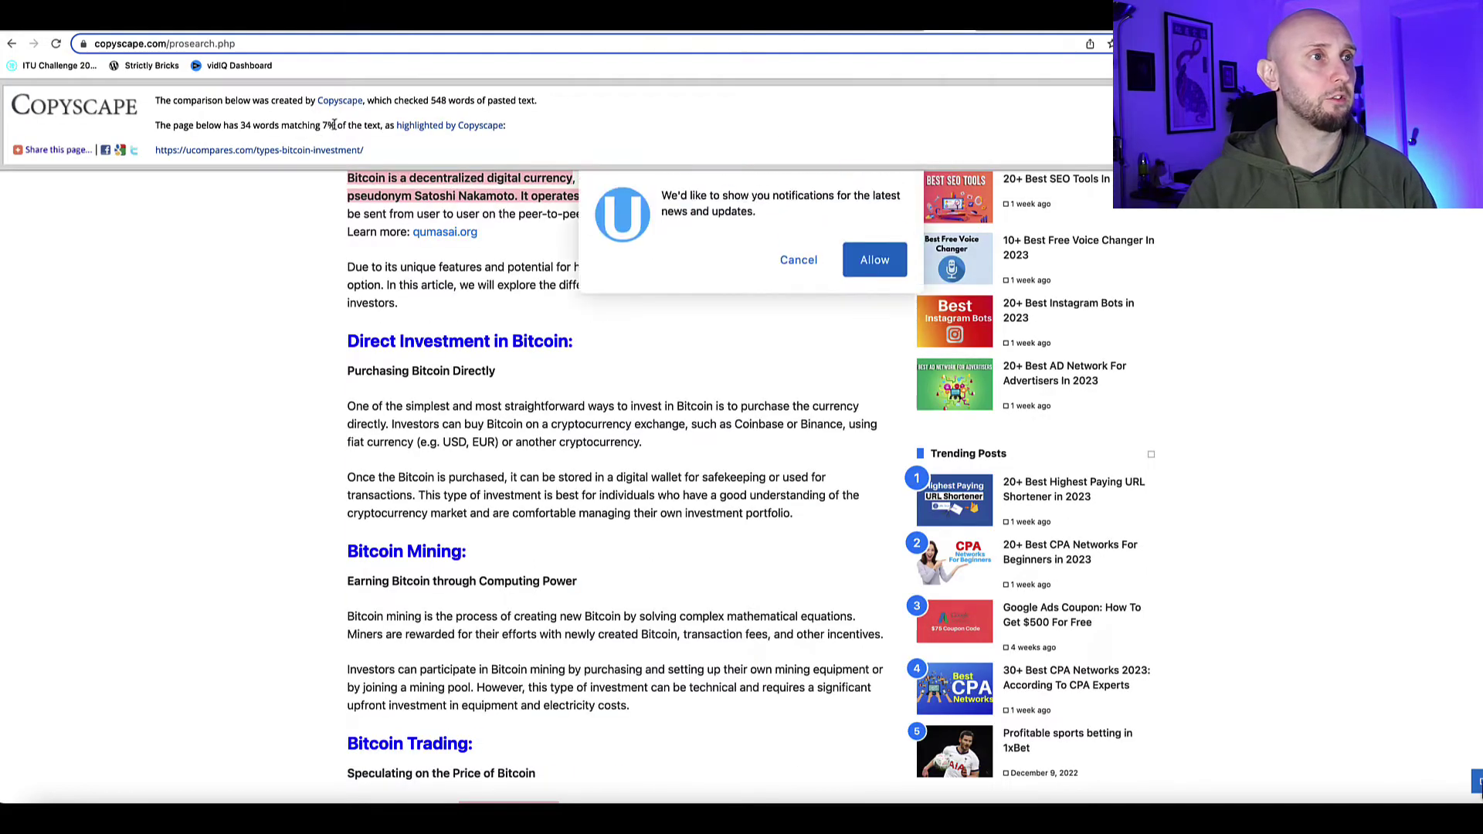
pyautogui.moveTo(608, 157)
pyautogui.mouseDown()
pyautogui.moveTo(394, 141)
pyautogui.moveTo(456, 101)
pyautogui.mouseUp()
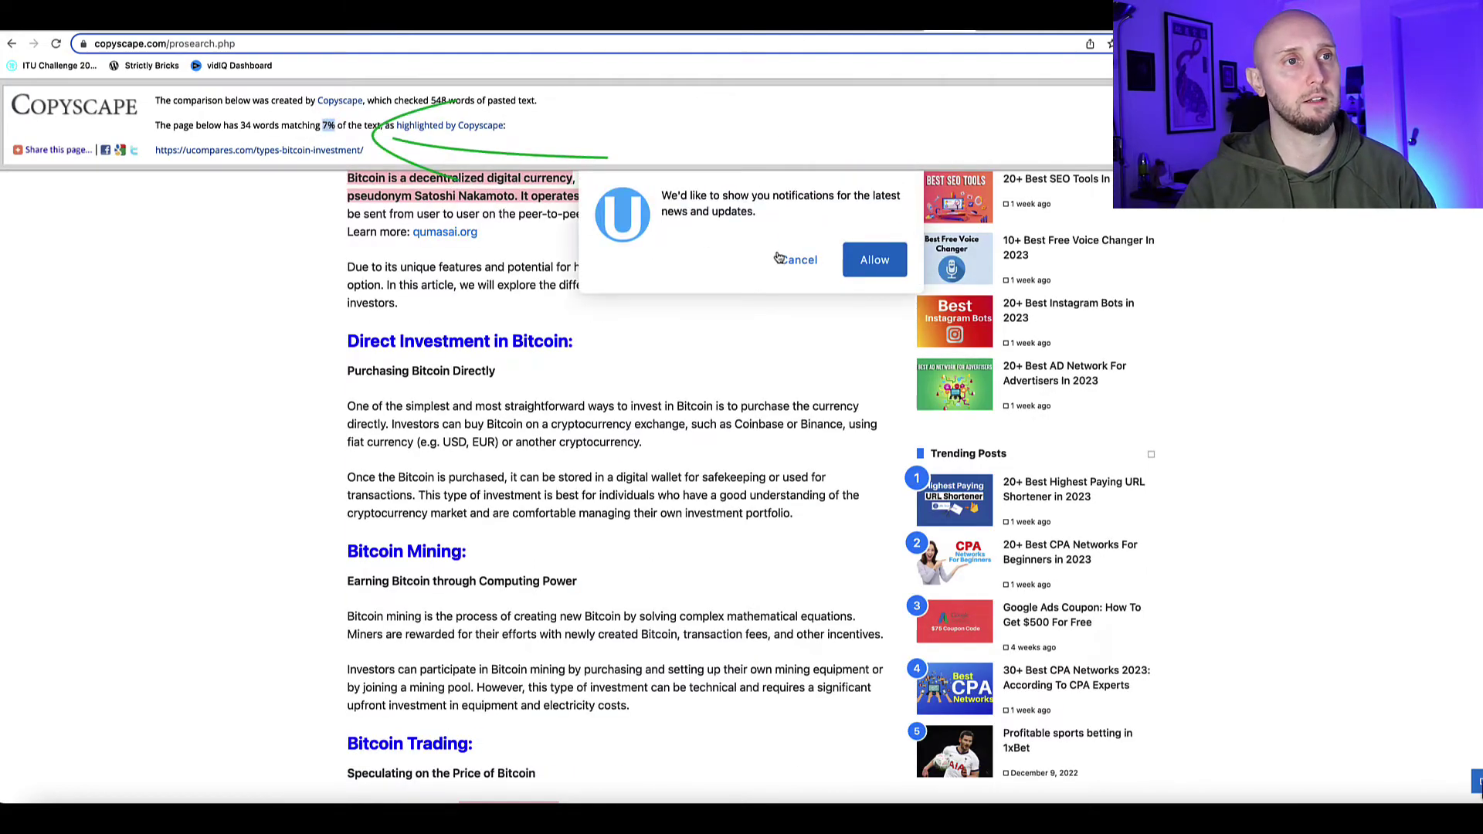
pyautogui.click(796, 260)
pyautogui.scroll(1, 239, 234)
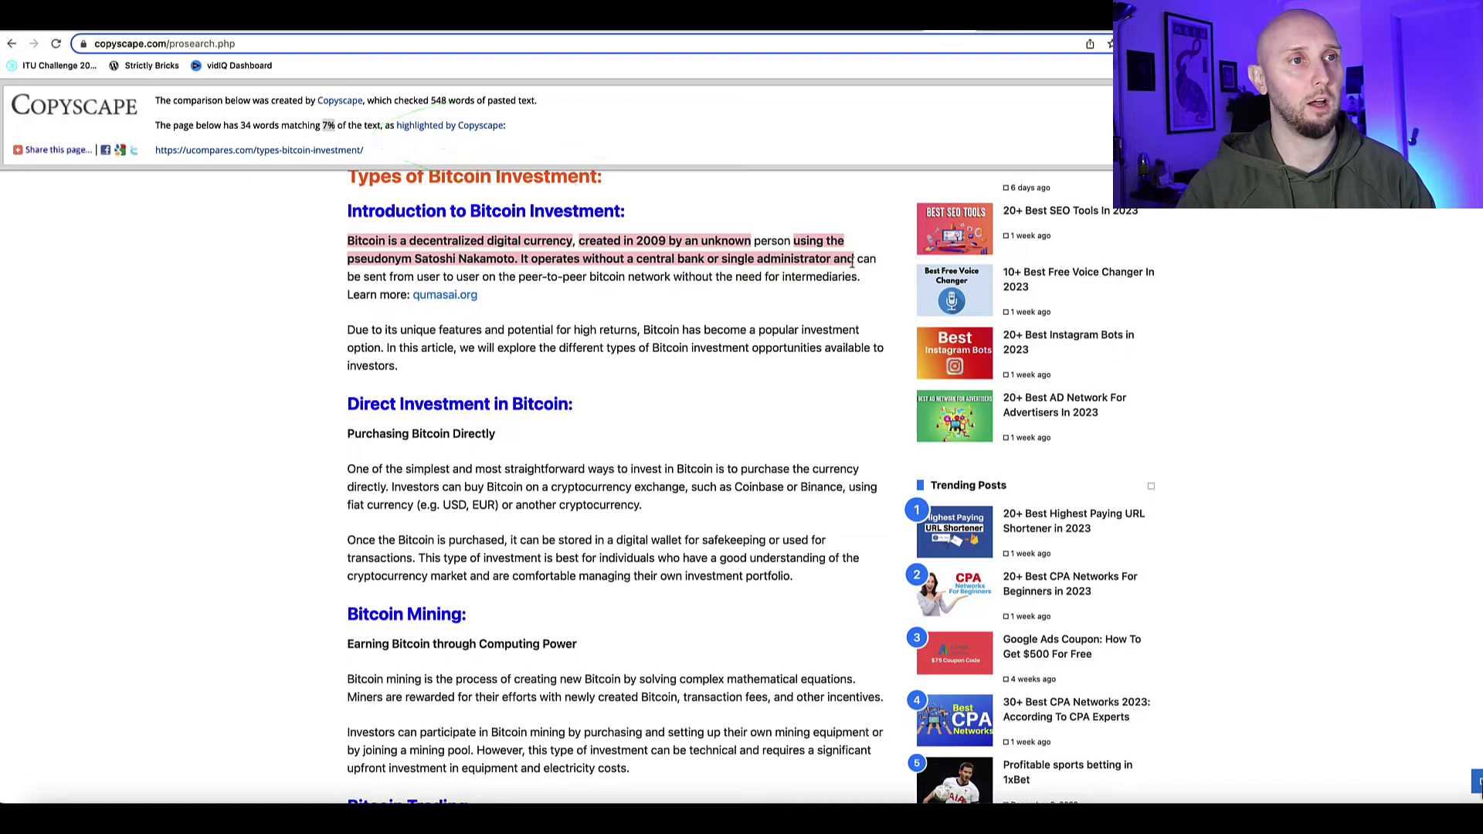
pyautogui.moveTo(866, 278); pyautogui.dragTo(347, 236)
pyautogui.click(332, 243)
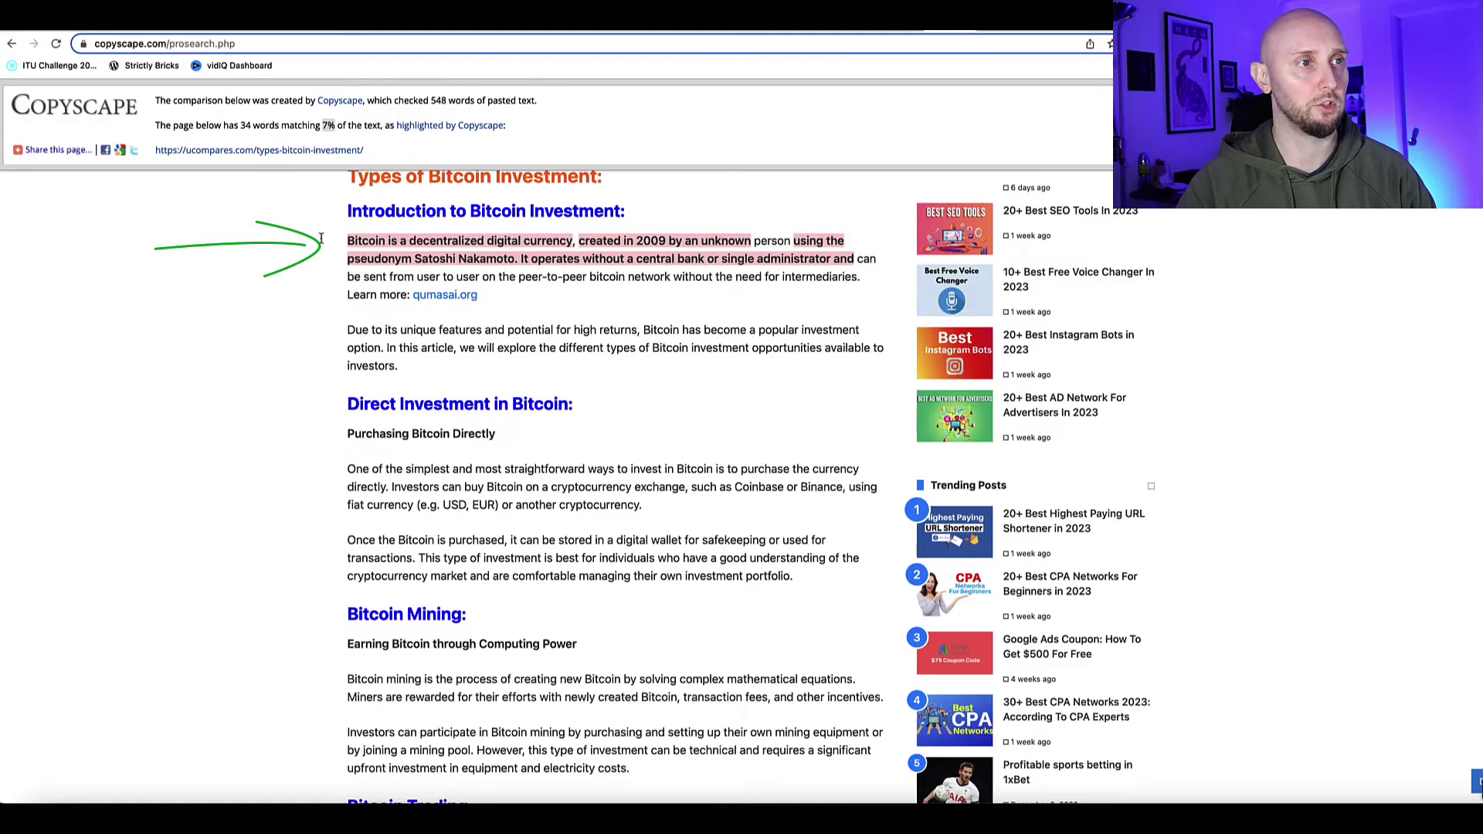
# - Highlight the matched trading passage and opening lines, then return to the Google Docs draft
pyautogui.scroll(-5, 244, 219)
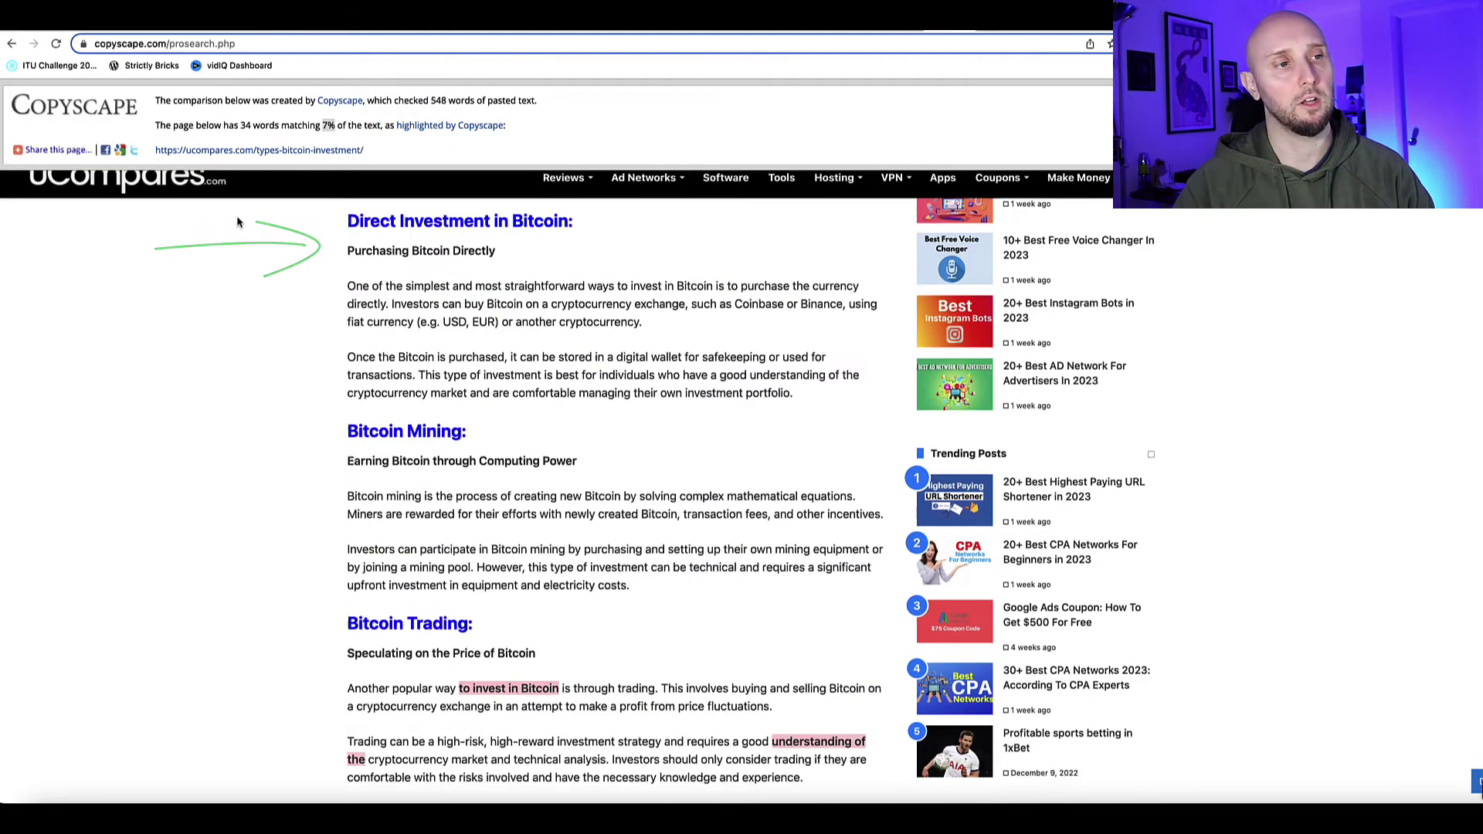
pyautogui.scroll(-2, 243, 219)
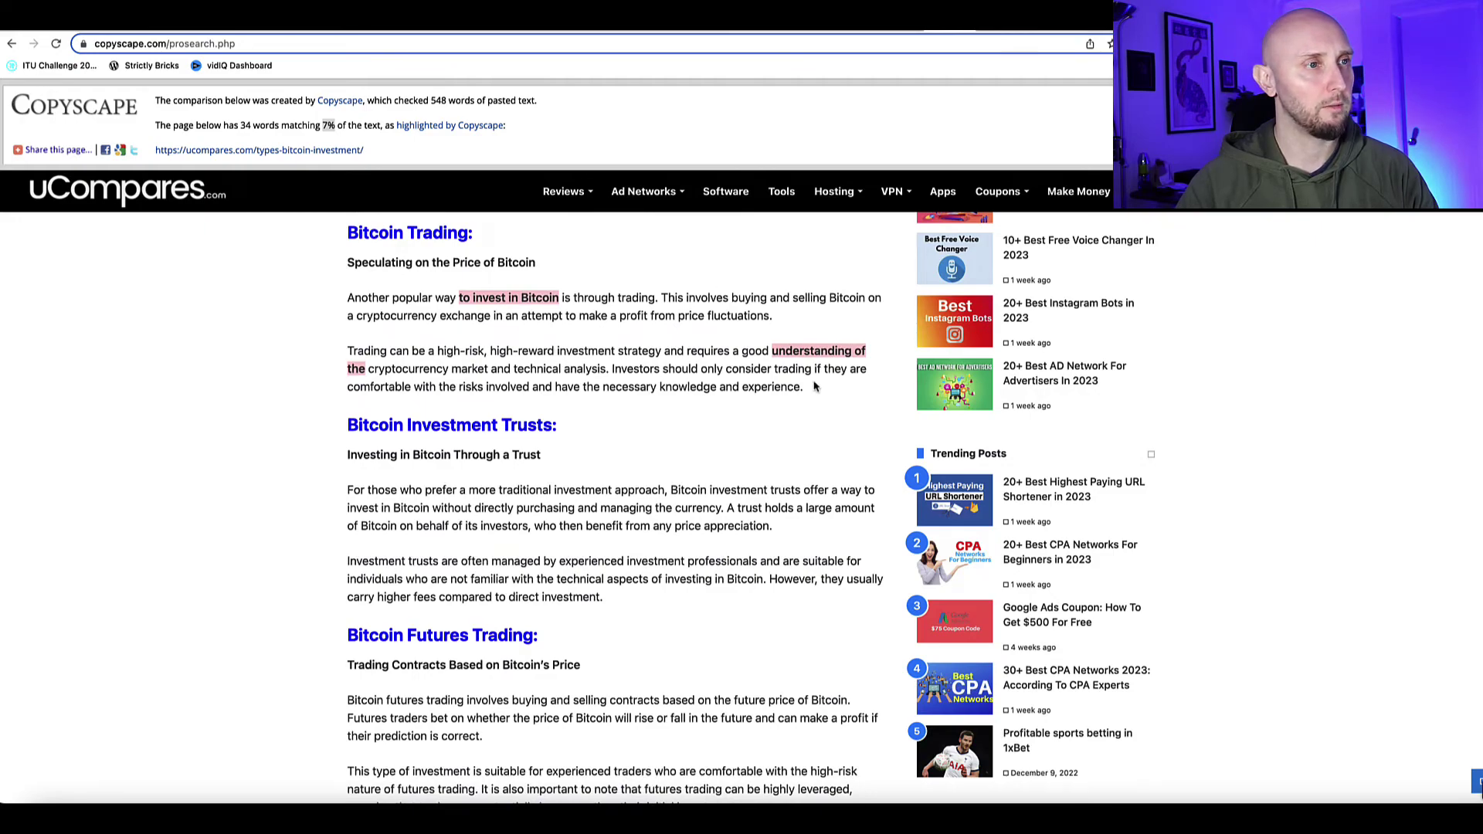
pyautogui.scroll(-10, 312, 310)
pyautogui.scroll(-4, 313, 310)
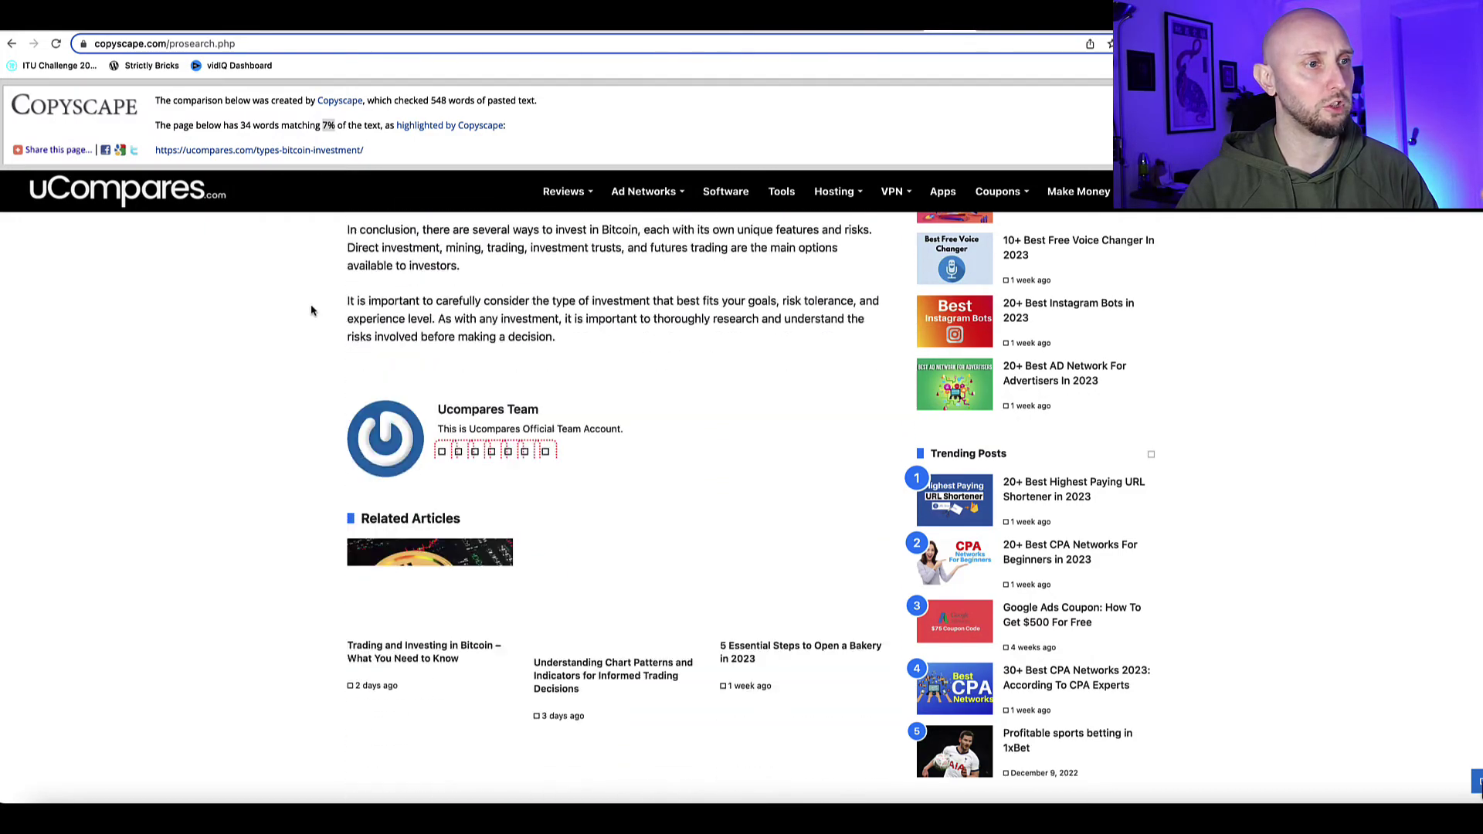
pyautogui.scroll(14, 314, 309)
pyautogui.scroll(2, 315, 306)
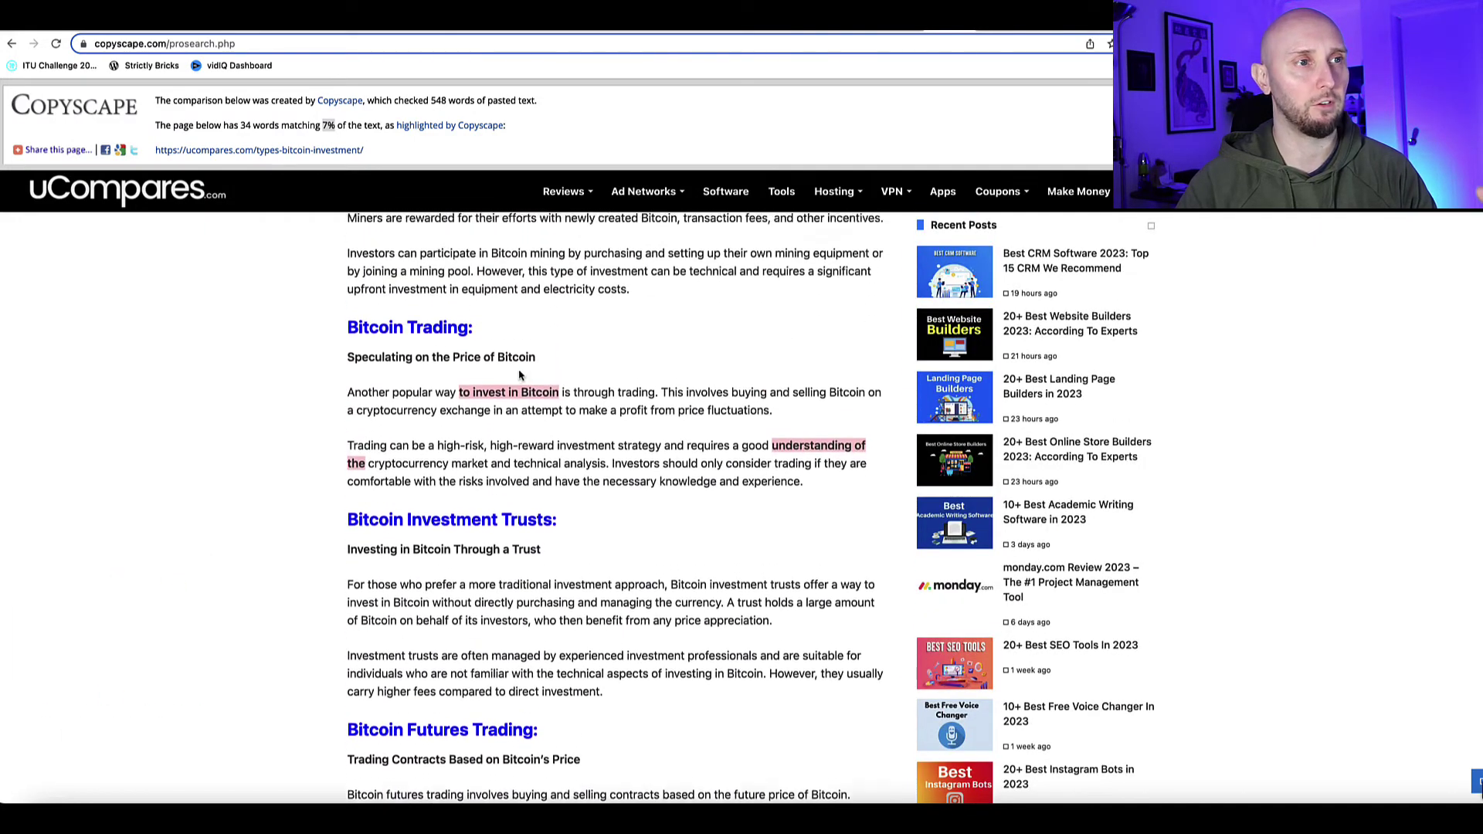
pyautogui.moveTo(564, 410); pyautogui.dragTo(462, 409)
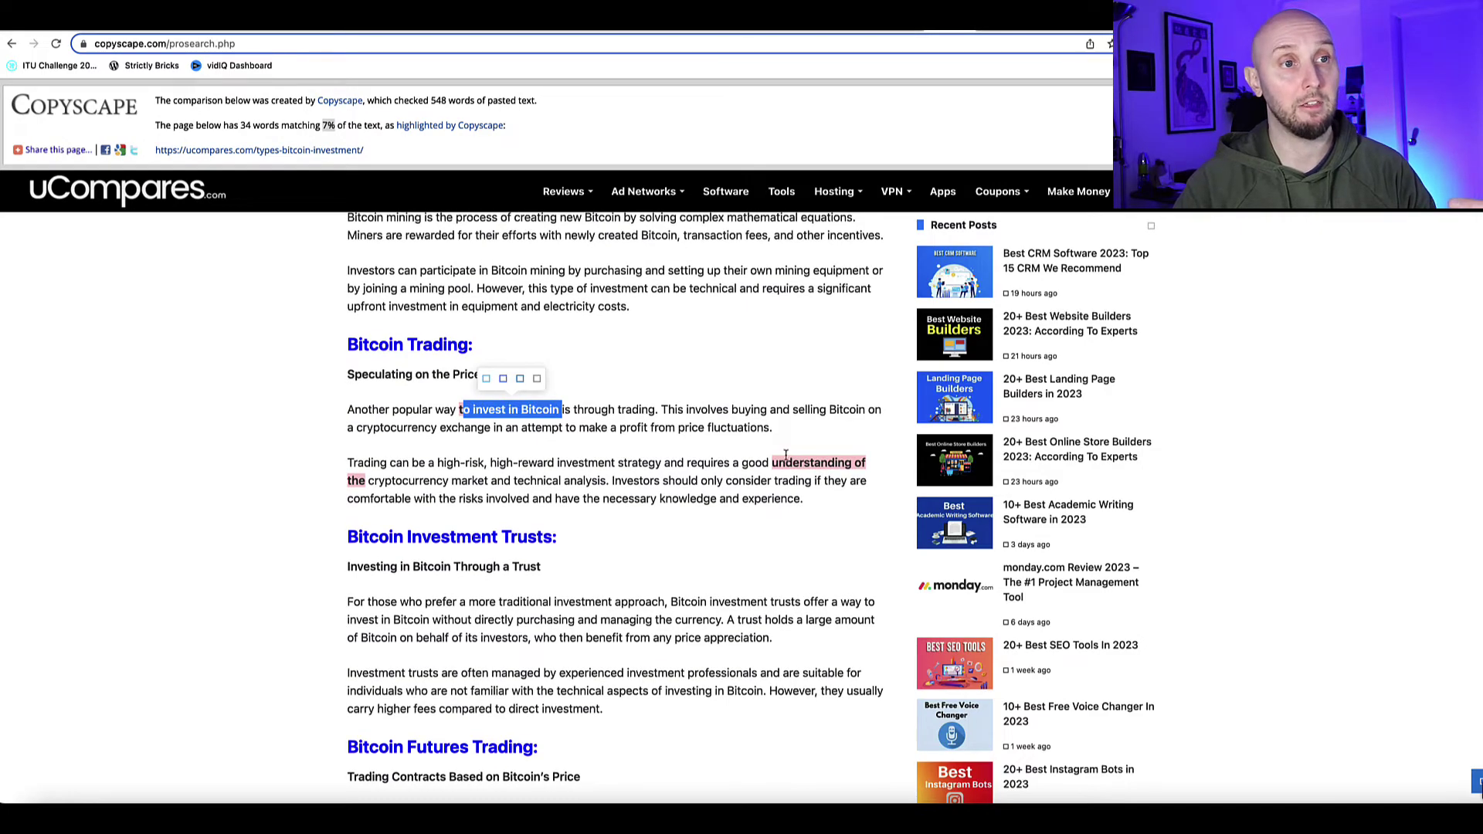
pyautogui.moveTo(786, 462); pyautogui.dragTo(834, 480)
pyautogui.click(239, 321)
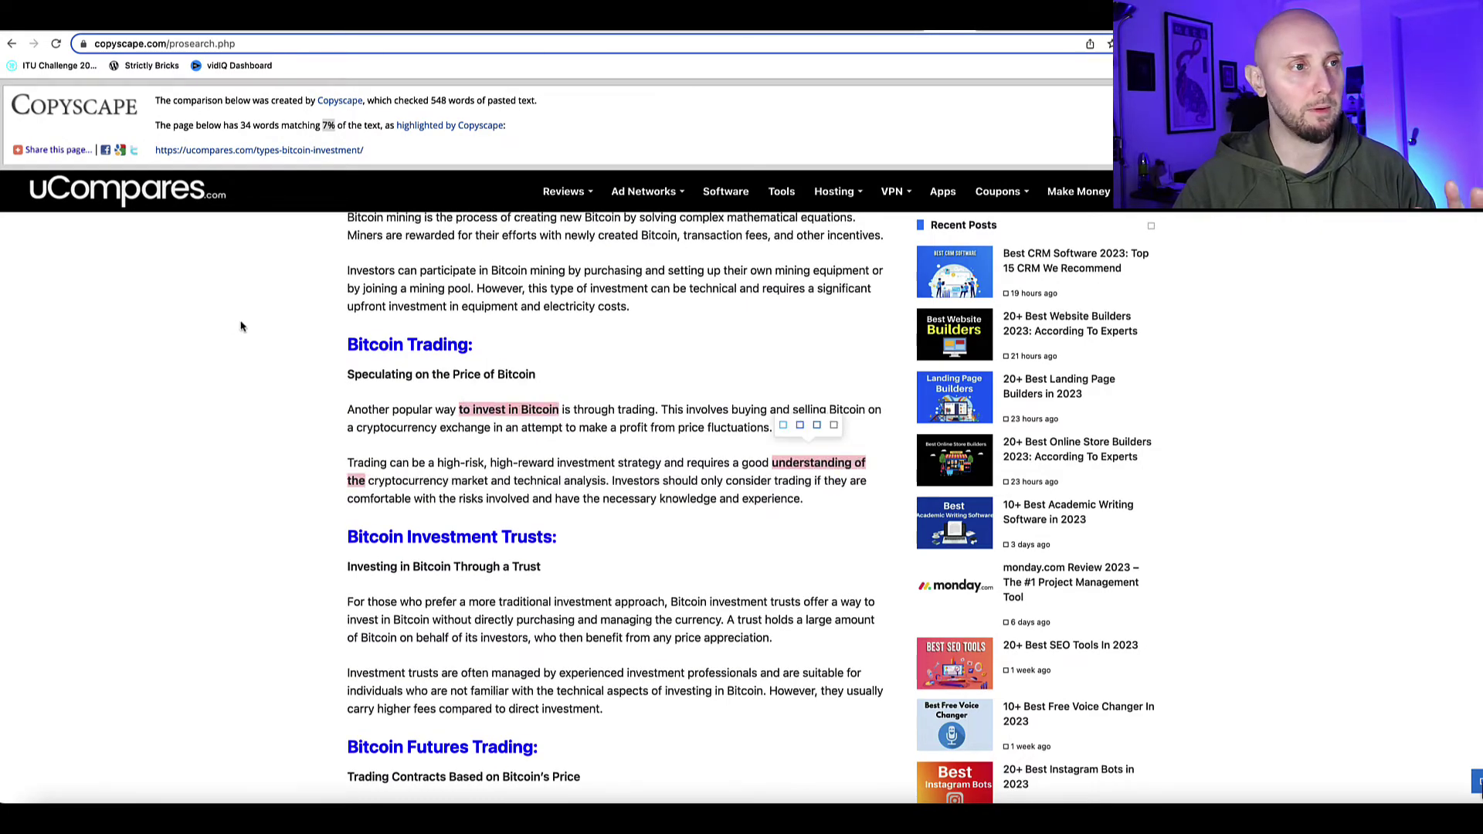
pyautogui.scroll(10, 239, 321)
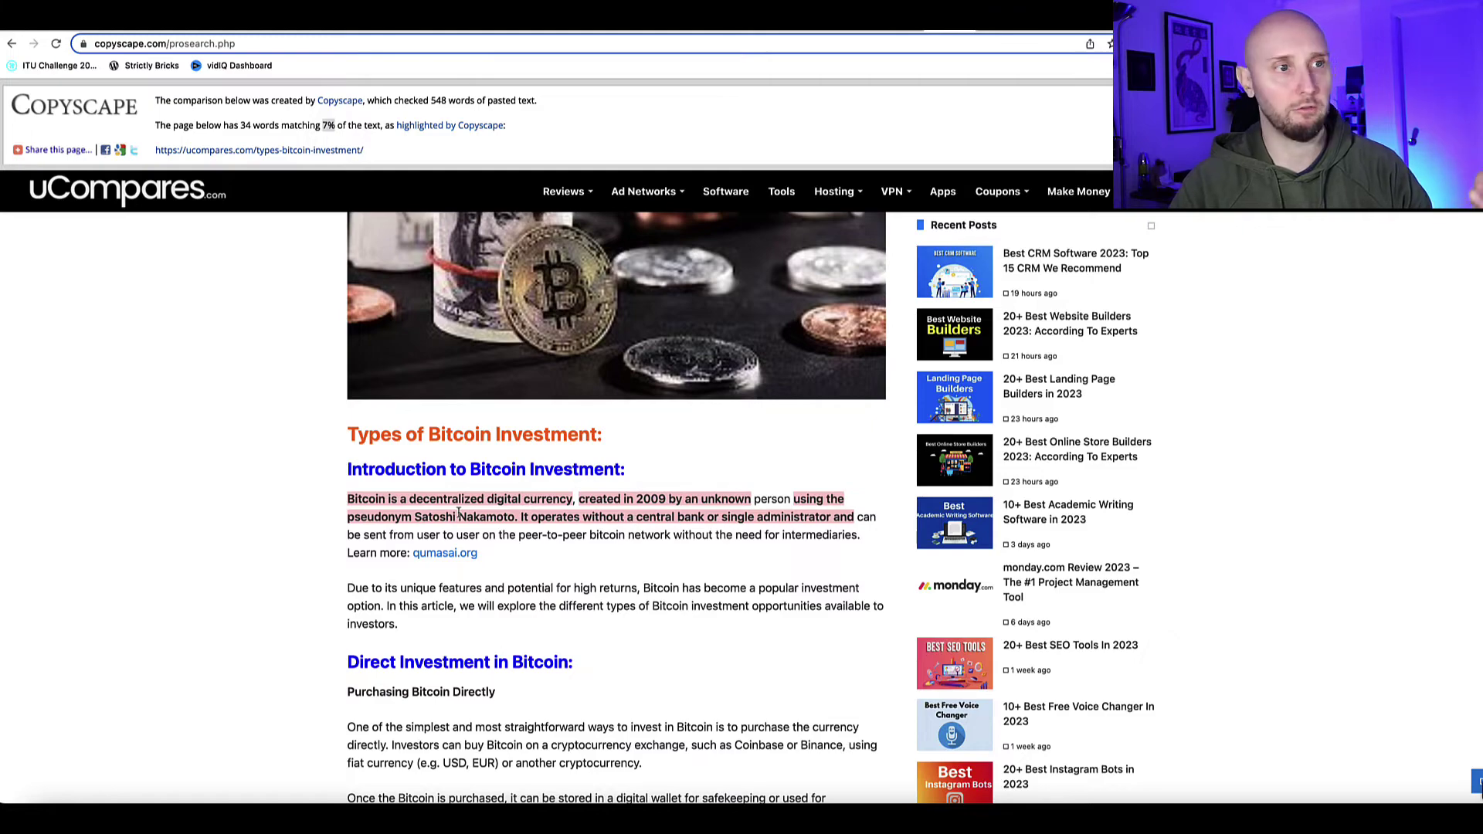
pyautogui.scroll(-1, 347, 497)
pyautogui.moveTo(347, 497)
pyautogui.mouseDown()
pyautogui.moveTo(482, 533)
pyautogui.moveTo(464, 552)
pyautogui.mouseUp()
pyautogui.click(464, 552)
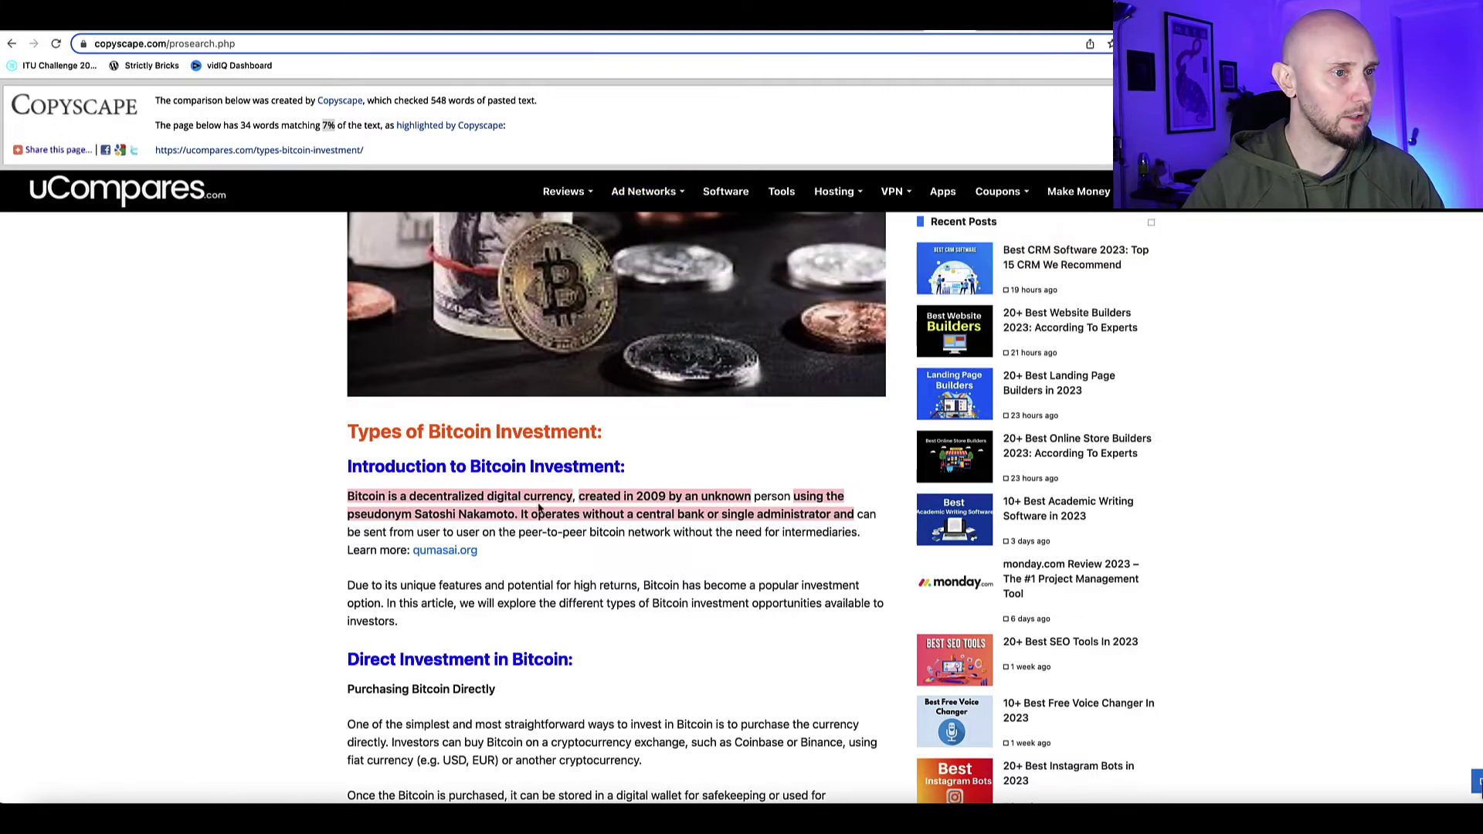
pyautogui.hotkey('ctrl', 'Tab')
# - Select the Introduction's first paragraph about Bitcoin in the Google Docs draft
pyautogui.scroll(10, 430, 333)
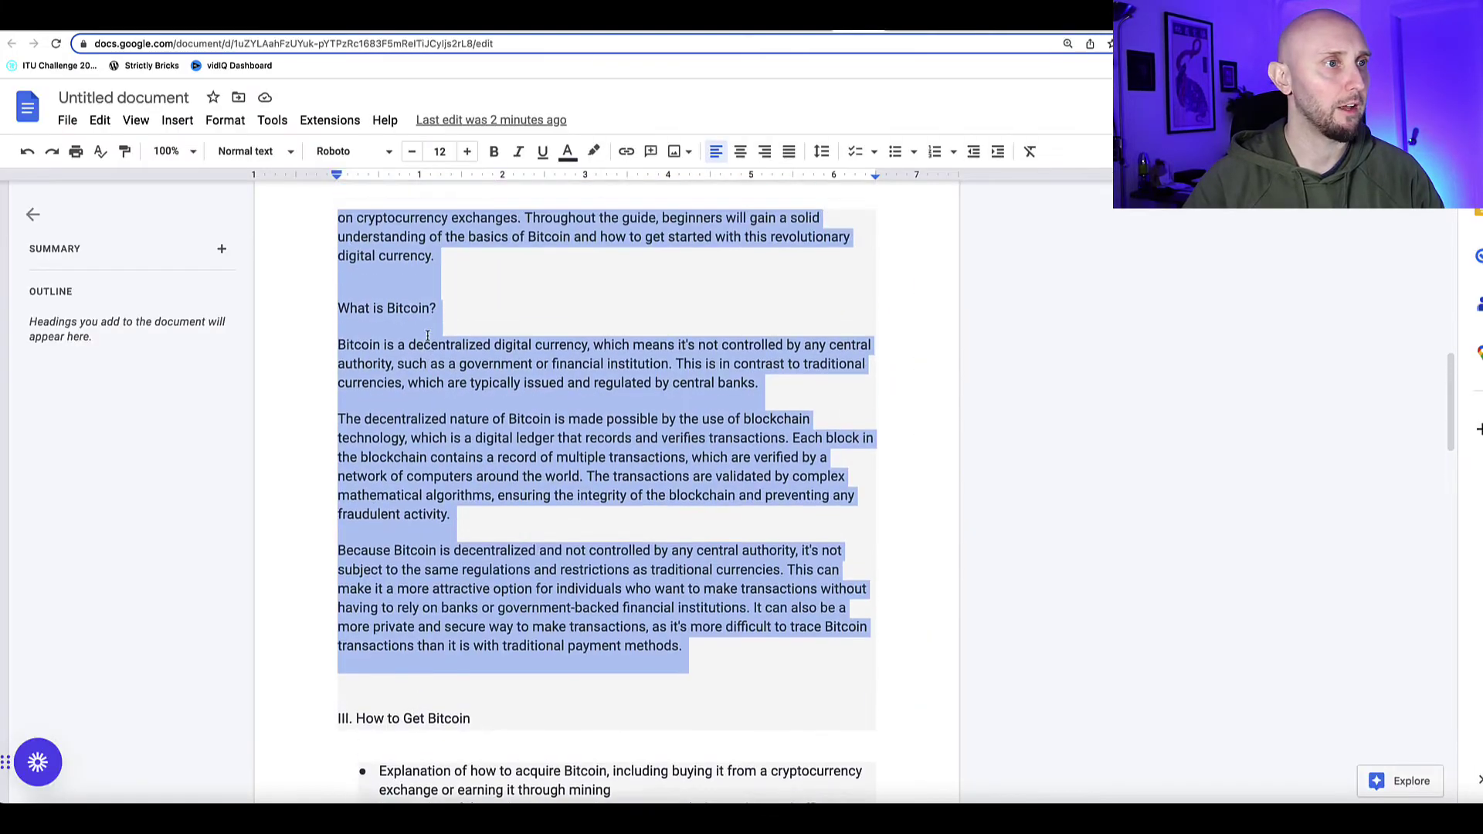
pyautogui.scroll(10, 429, 333)
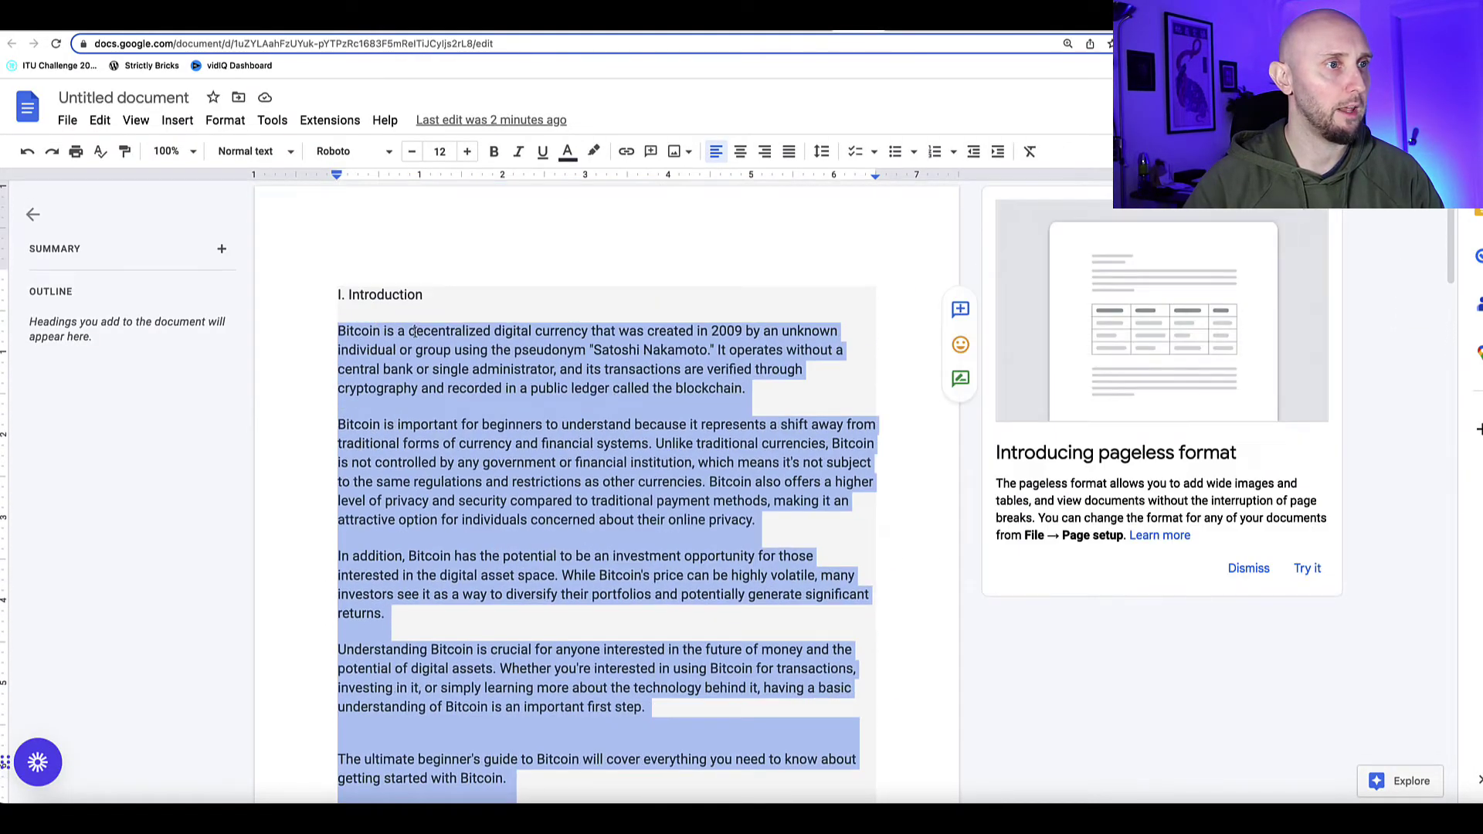
pyautogui.click(487, 328)
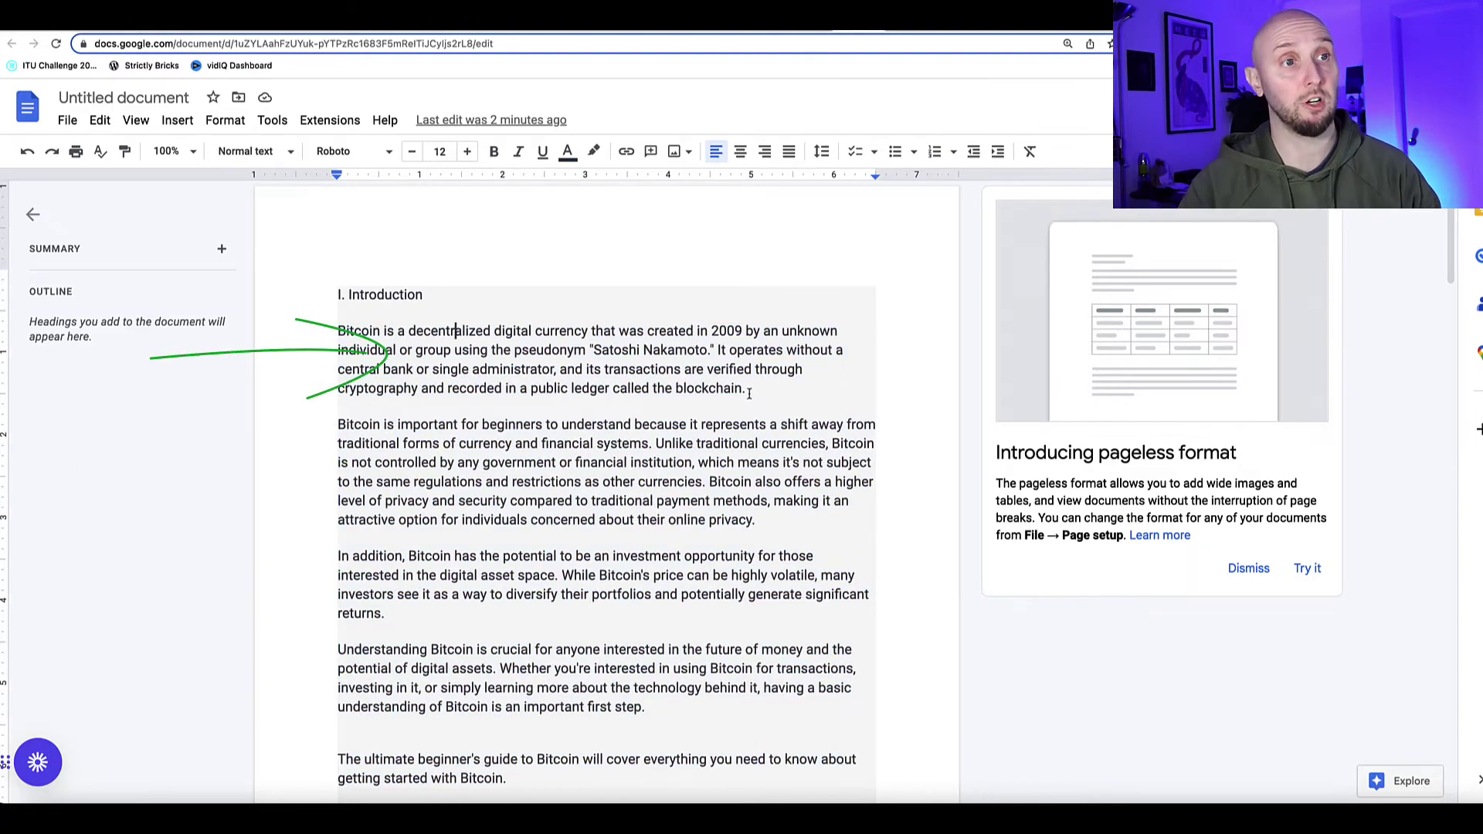
pyautogui.moveTo(752, 390); pyautogui.dragTo(336, 332)
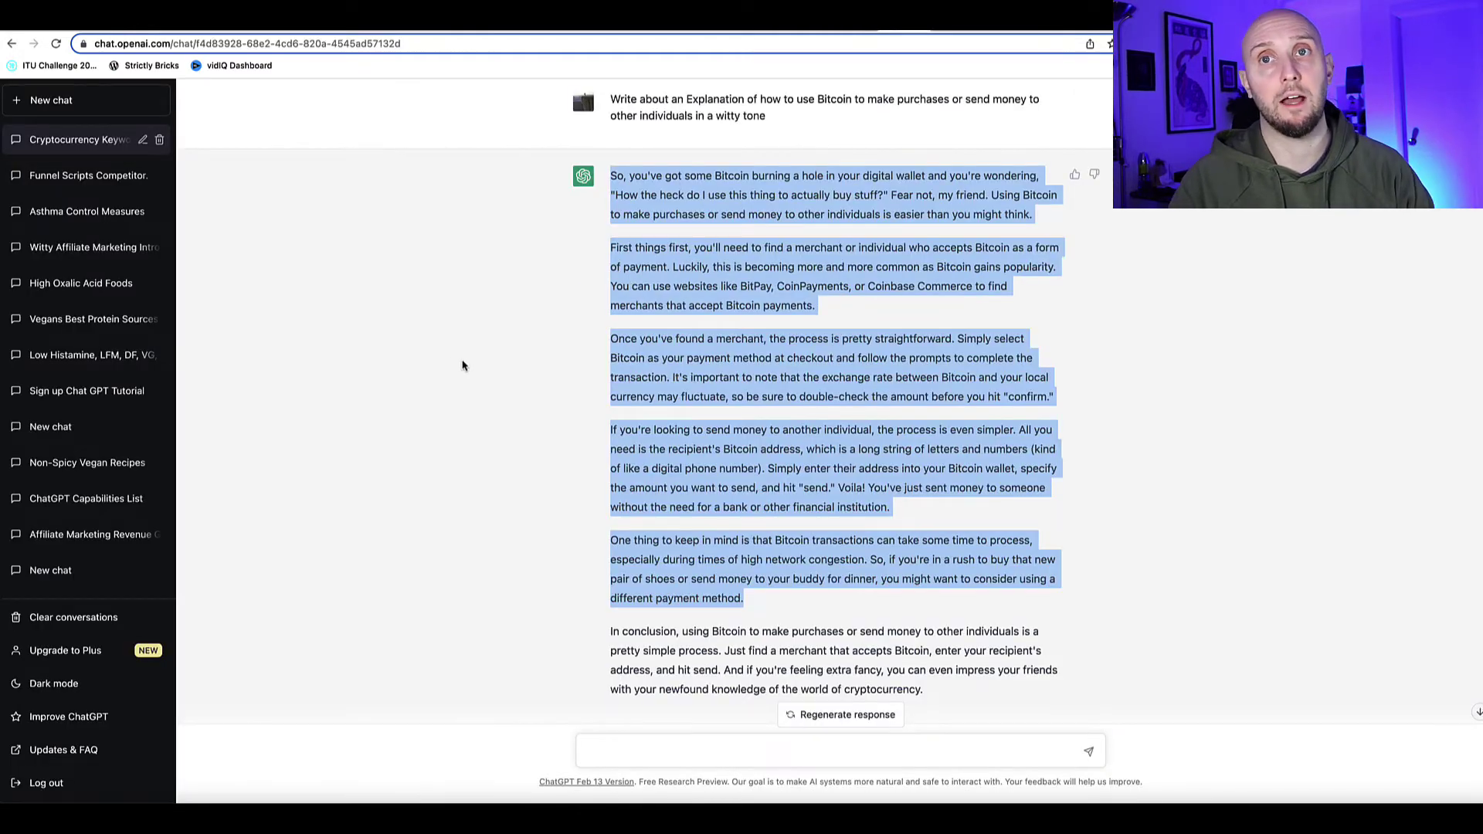
# - Highlight the 'Rewrite the following paragraph with no plagiarism' prompt and ChatGPT's rewritten paragraph
pyautogui.click(409, 385)
pyautogui.scroll(-1, 409, 385)
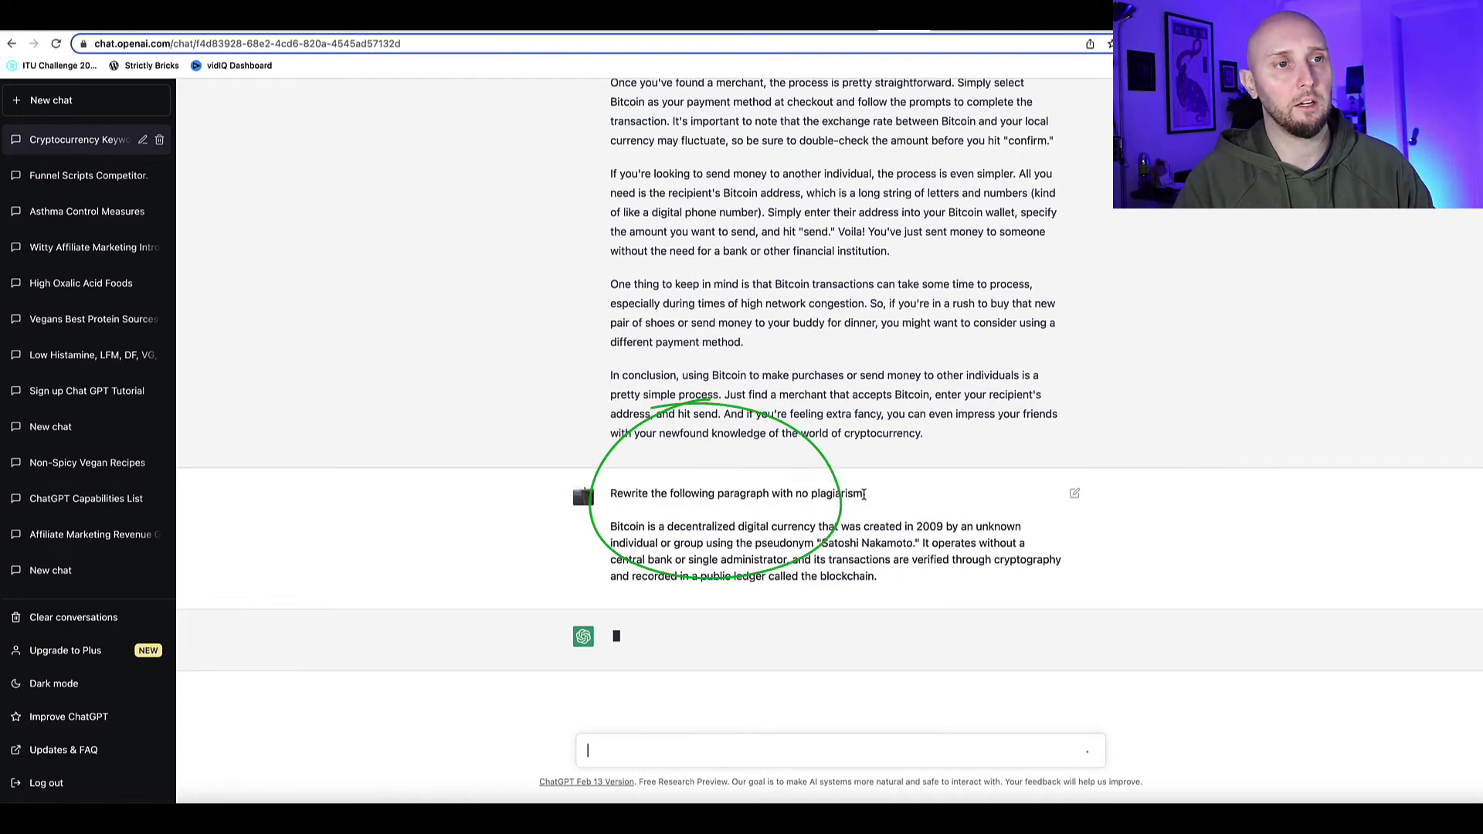
pyautogui.moveTo(867, 495); pyautogui.dragTo(614, 499)
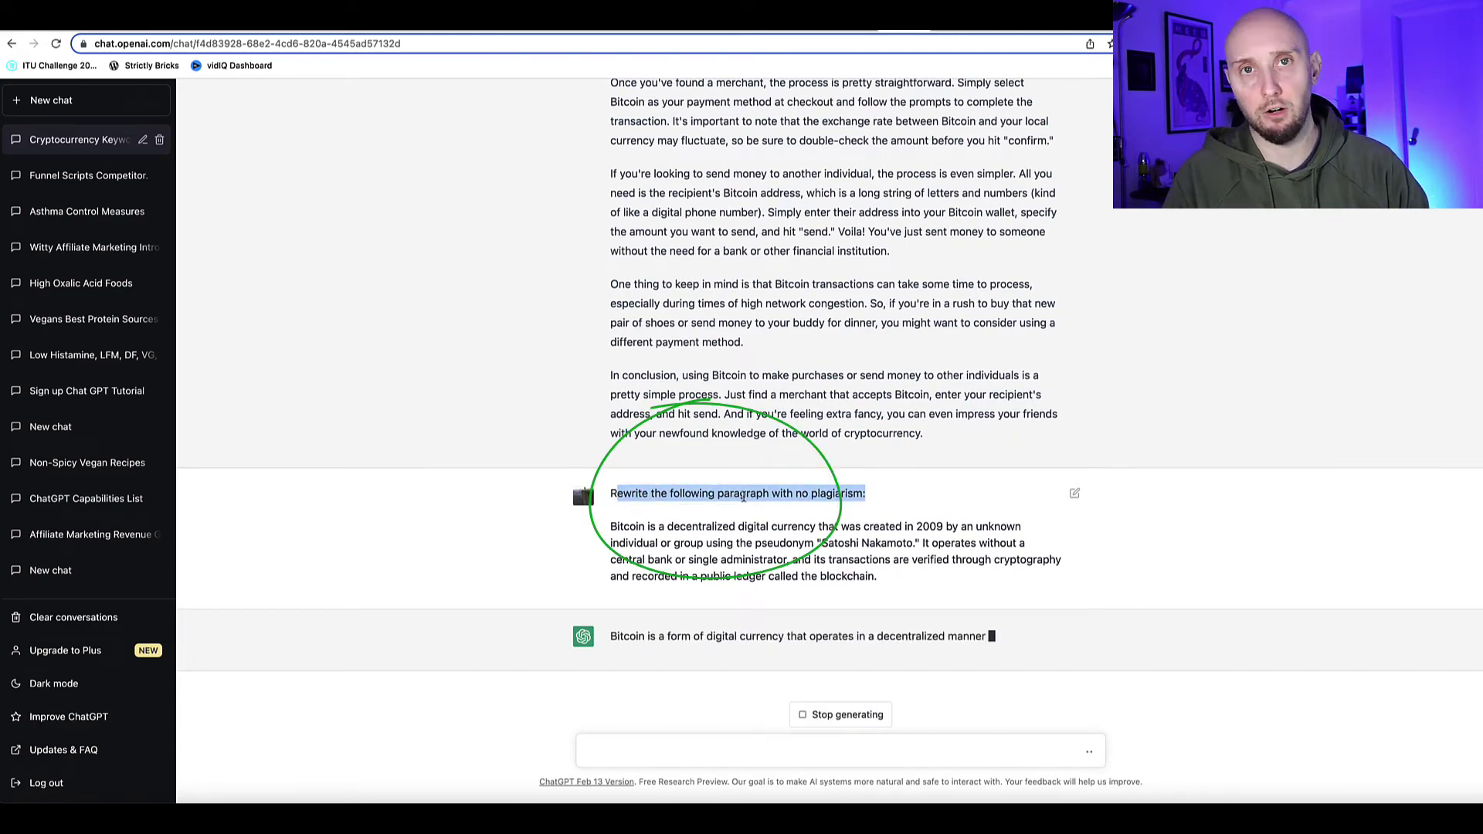
pyautogui.moveTo(863, 473); pyautogui.dragTo(846, 472)
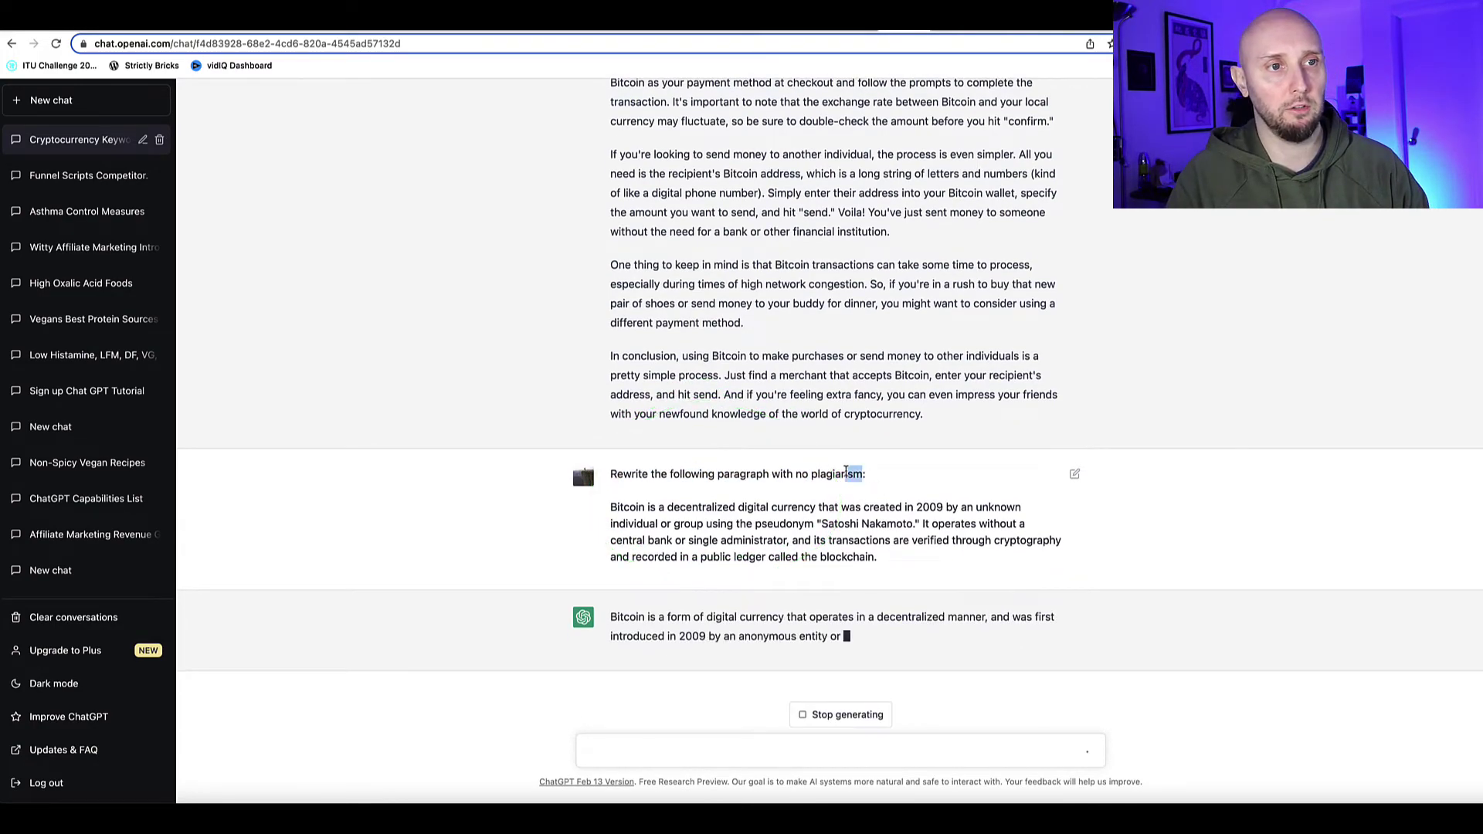
pyautogui.moveTo(883, 566); pyautogui.dragTo(595, 467)
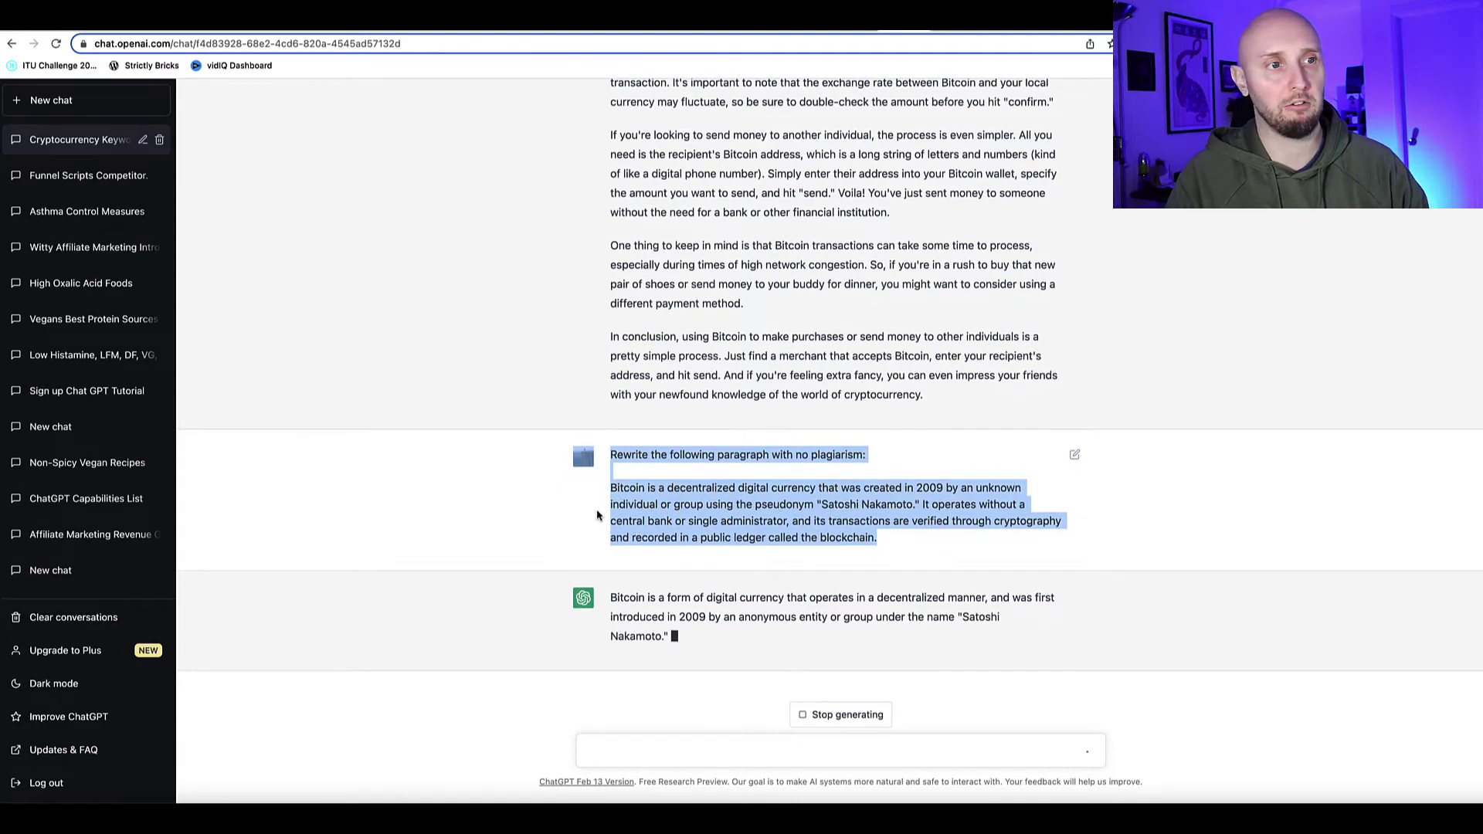
pyautogui.moveTo(699, 638); pyautogui.dragTo(592, 544)
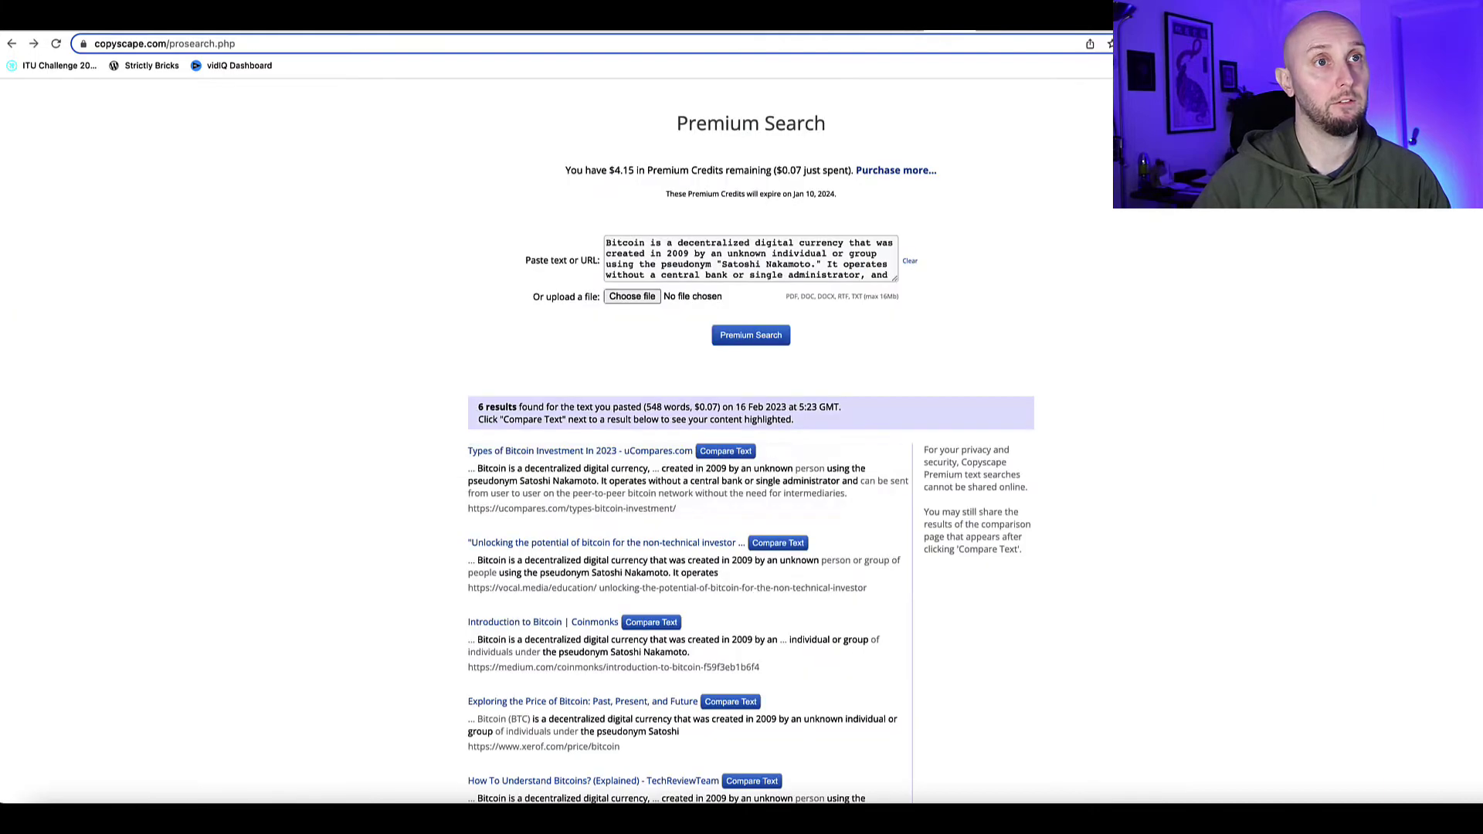
# - Clear Copyscape's text box, paste the Bitcoin article, and rerun the Premium Search
pyautogui.click(909, 263)
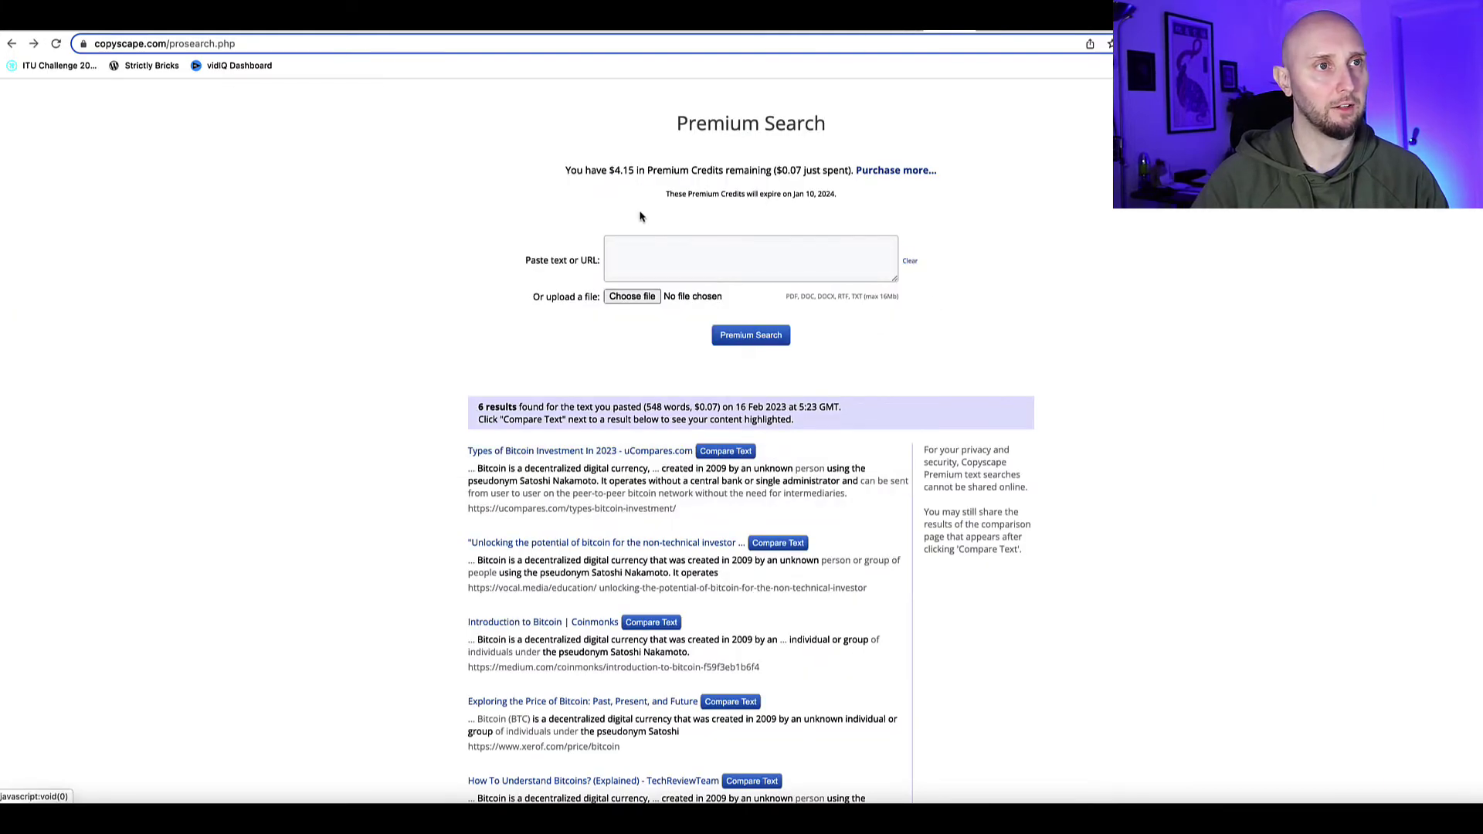
pyautogui.scroll(2, 850, 308)
pyautogui.click(775, 353)
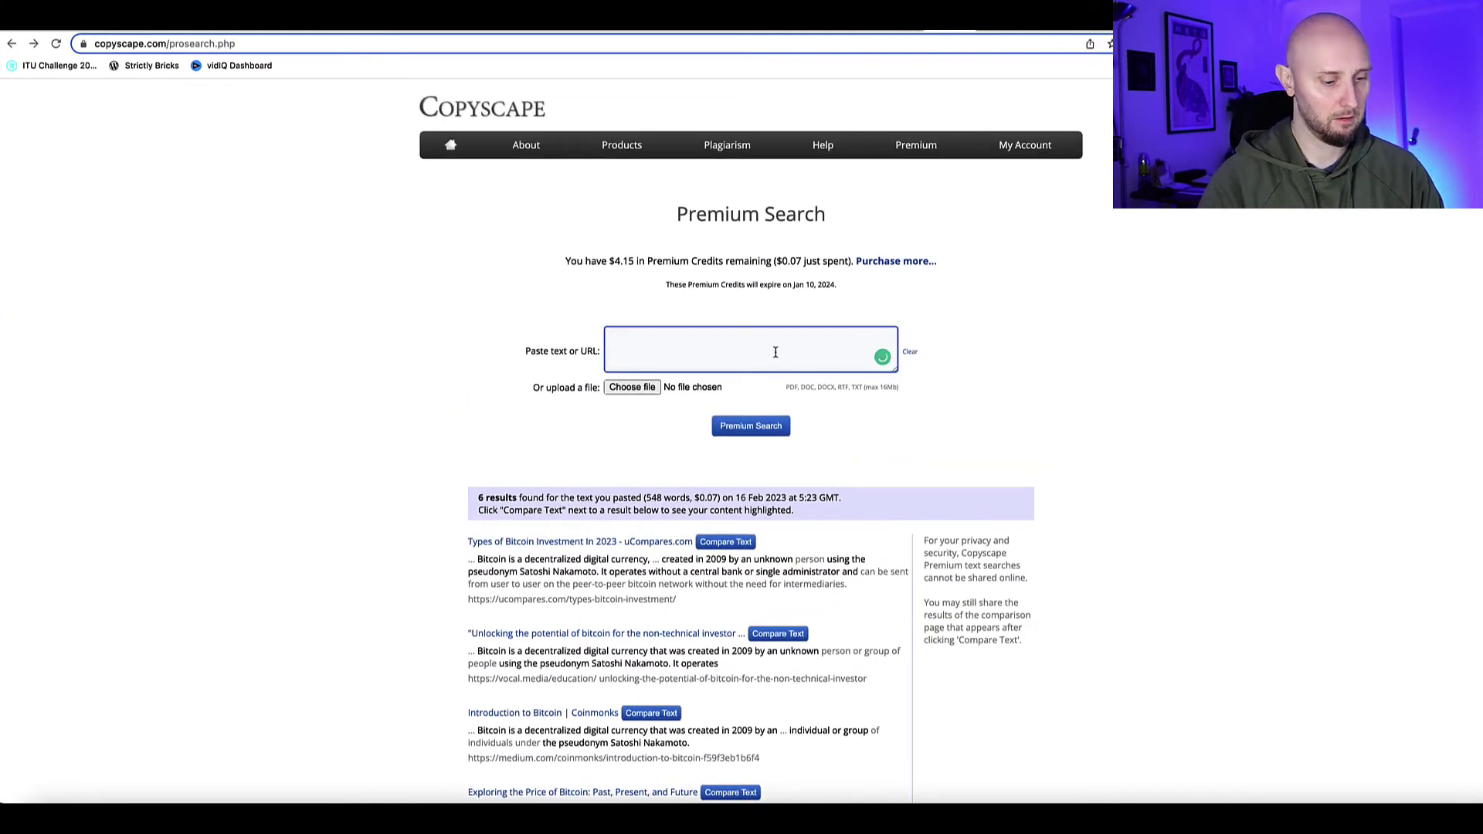
pyautogui.press('super+v')
pyautogui.click(733, 432)
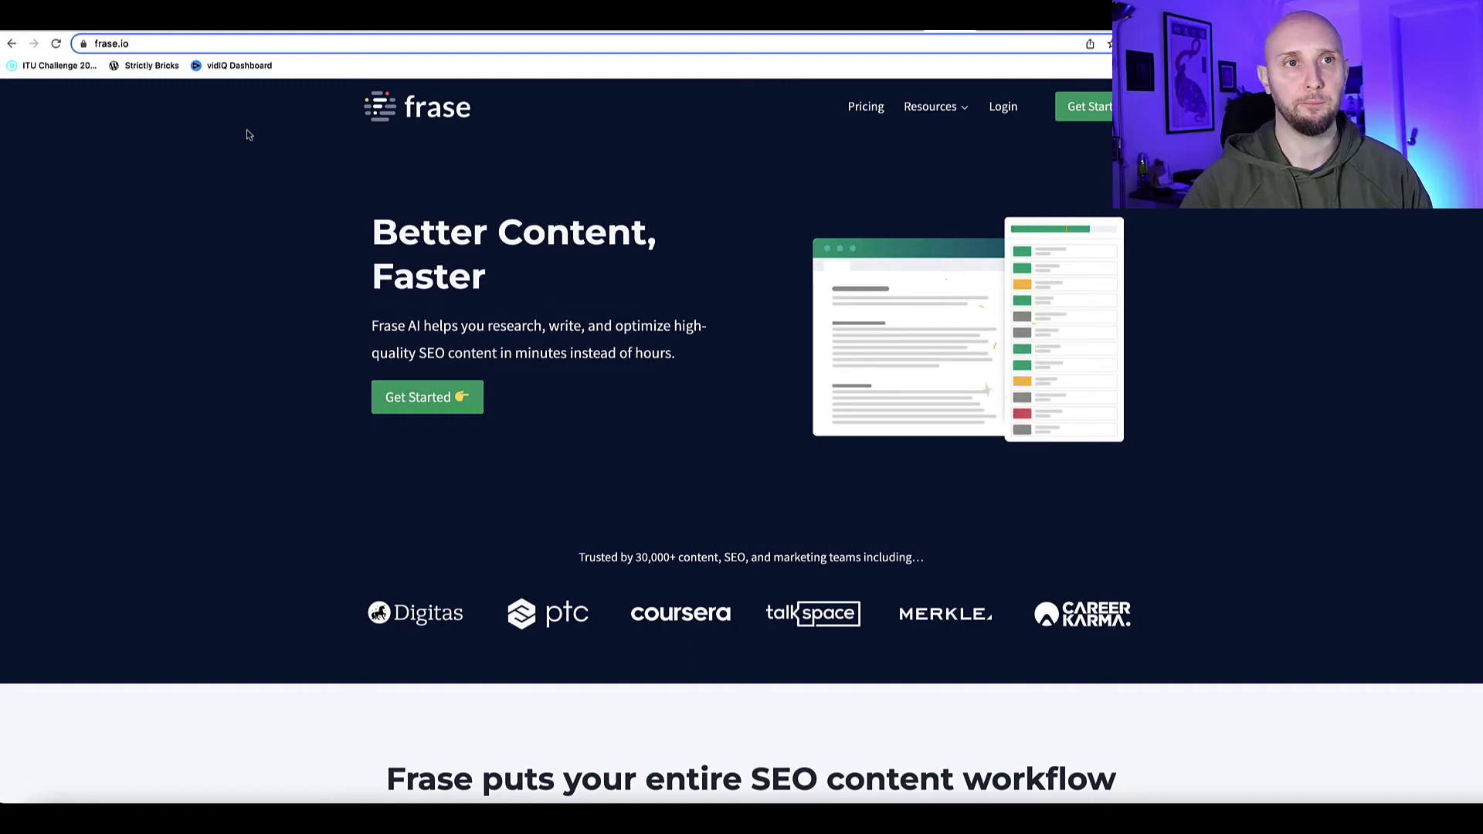
# - Open Frase's Pricing page and point out the Solo plan's monthly price
pyautogui.click(863, 108)
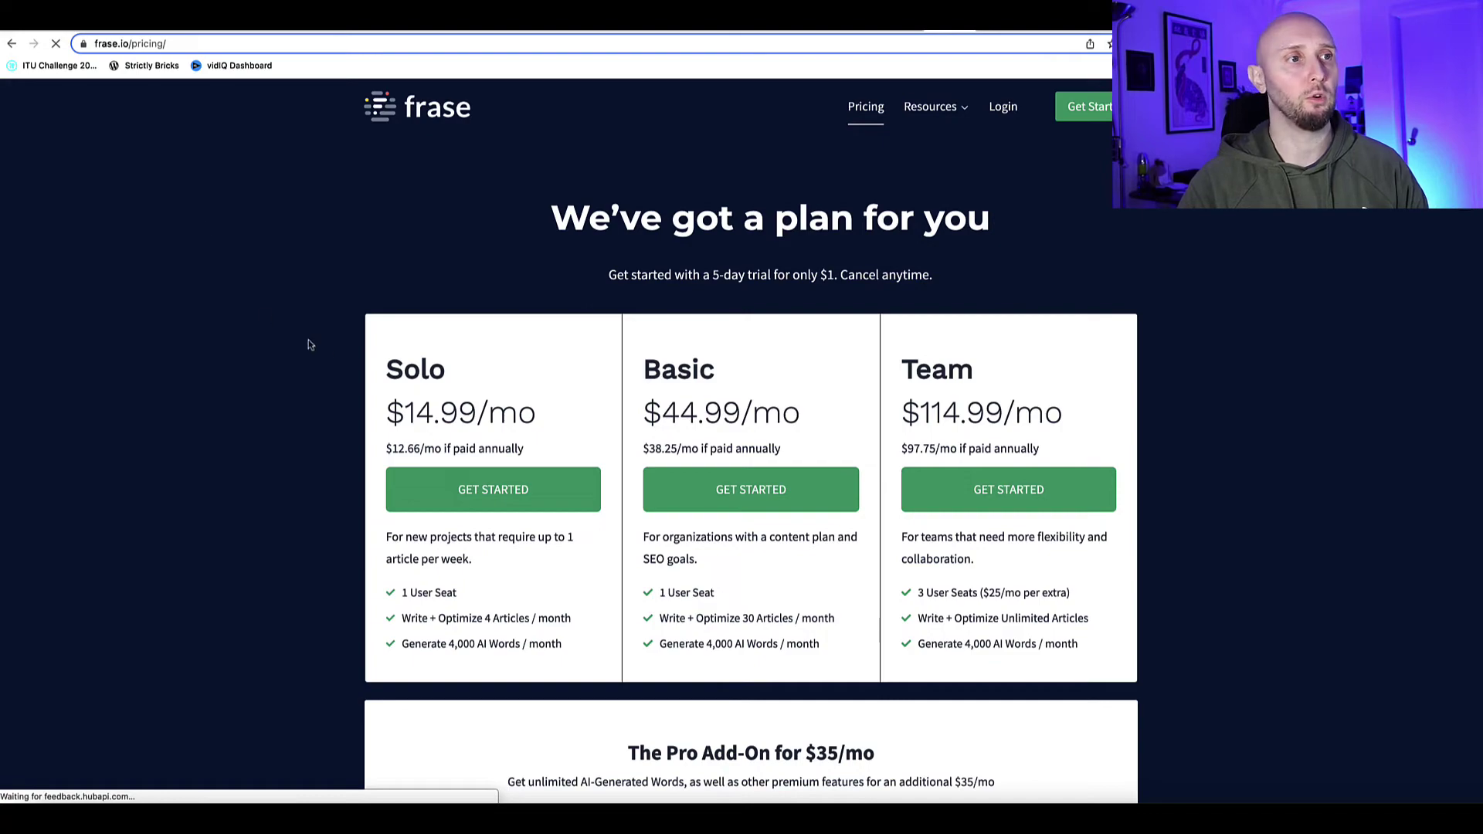
pyautogui.moveTo(403, 413); pyautogui.dragTo(510, 415)
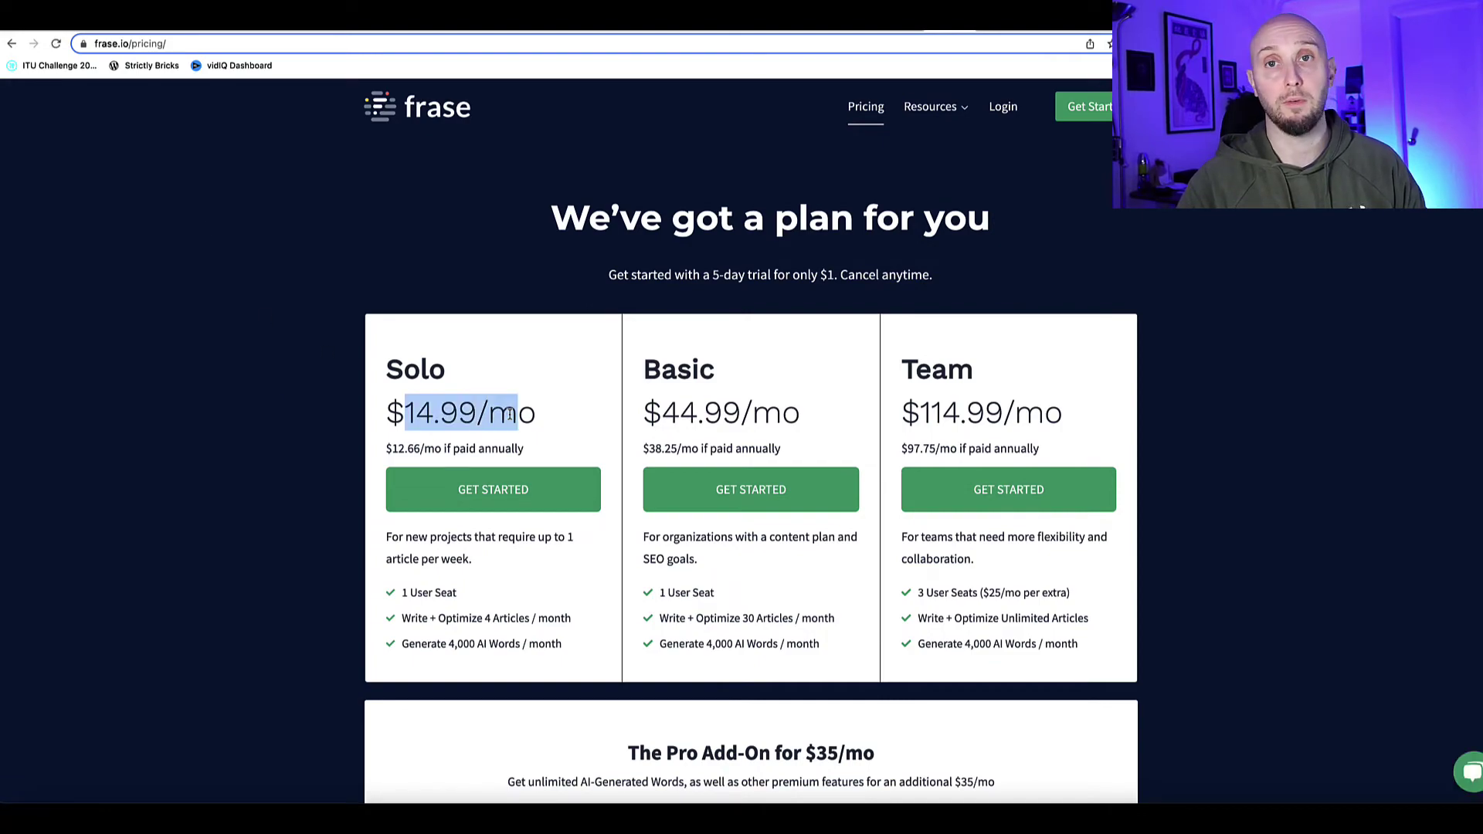
pyautogui.click(276, 404)
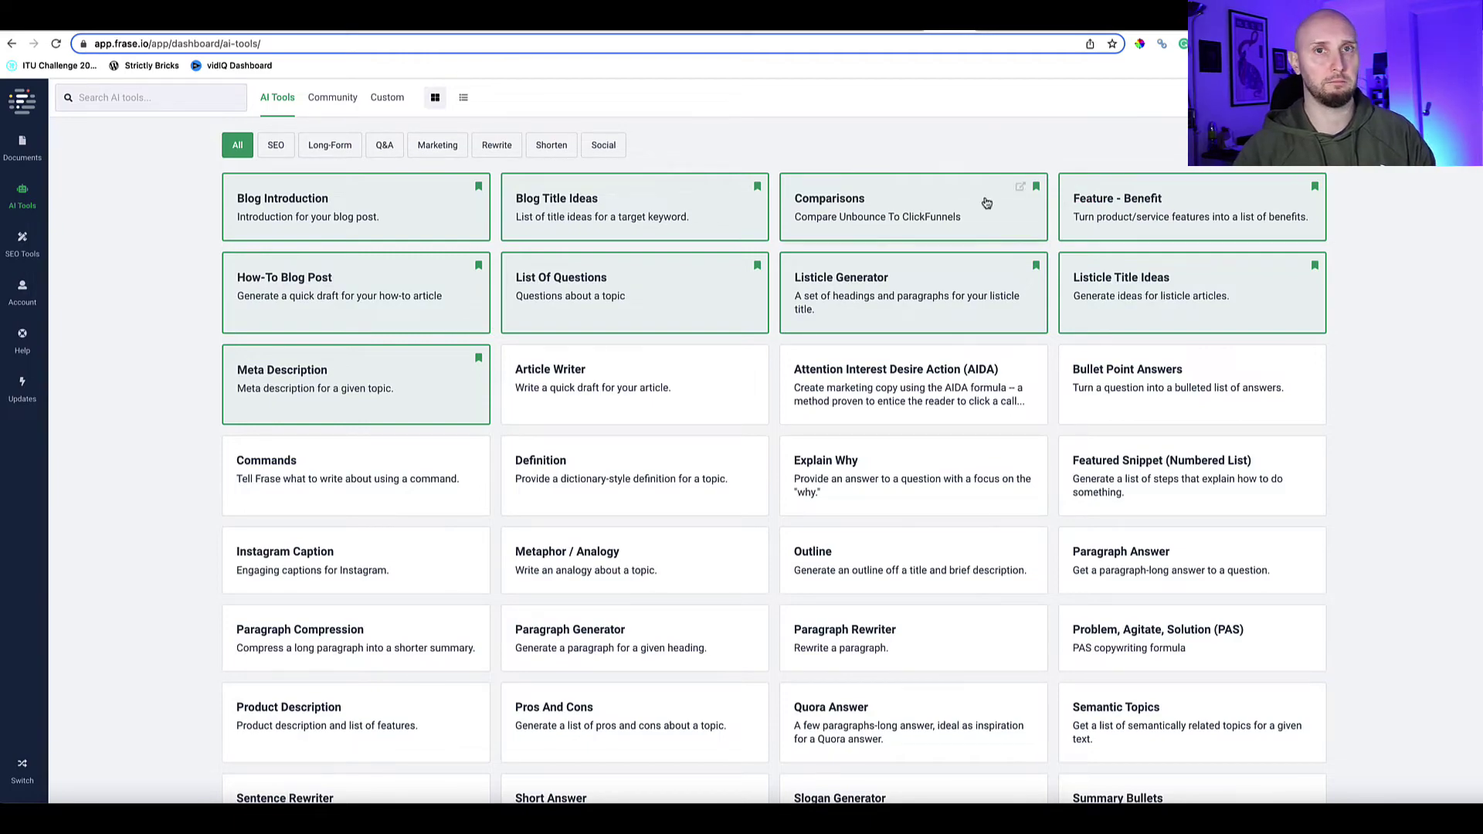
# - Browse the Frase AI Tools template grid before creating the Bitcoin guide document
pyautogui.scroll(-3, 564, 204)
pyautogui.scroll(-1, 589, 255)
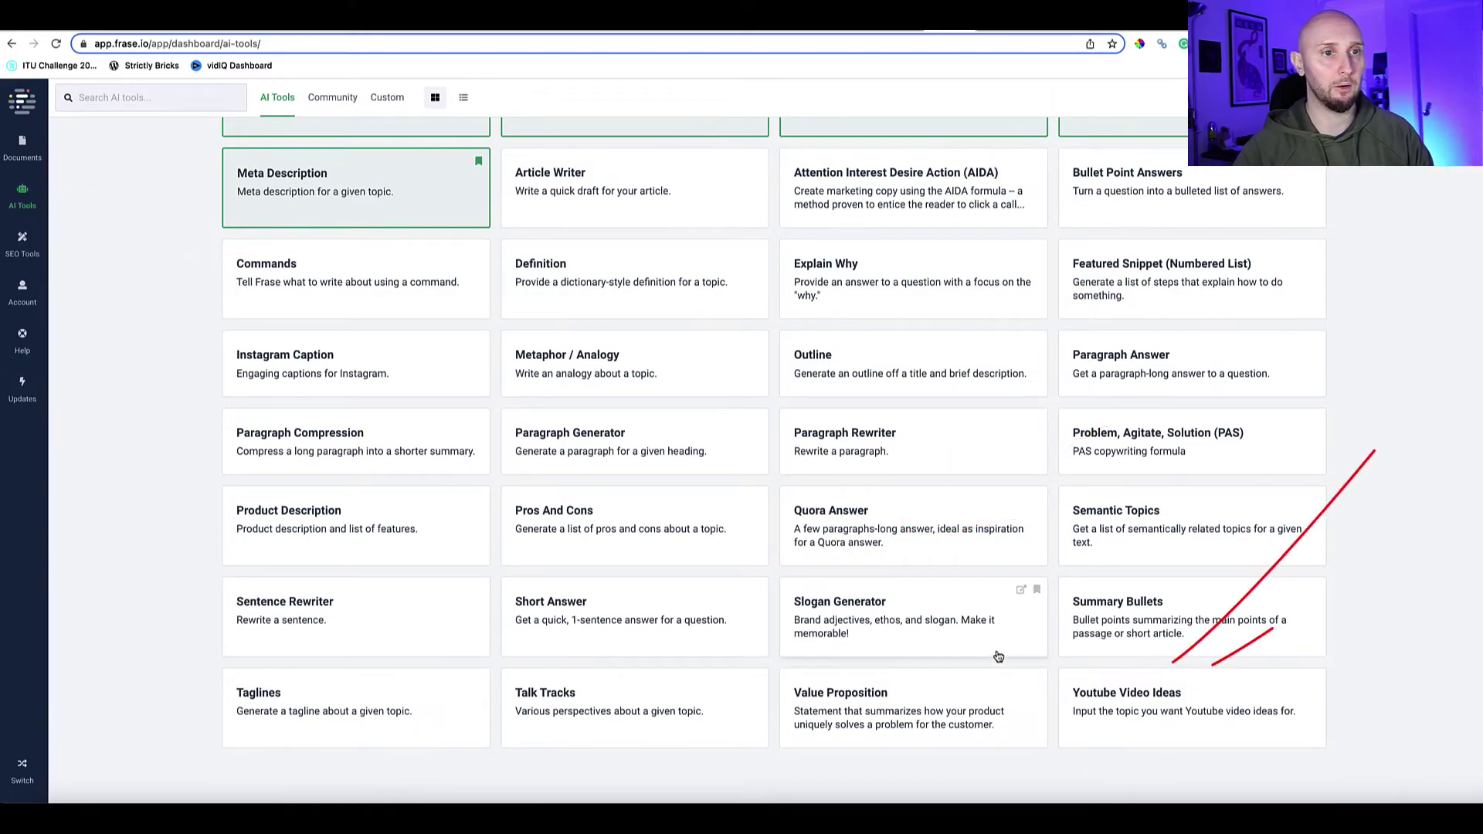
pyautogui.scroll(3, 944, 630)
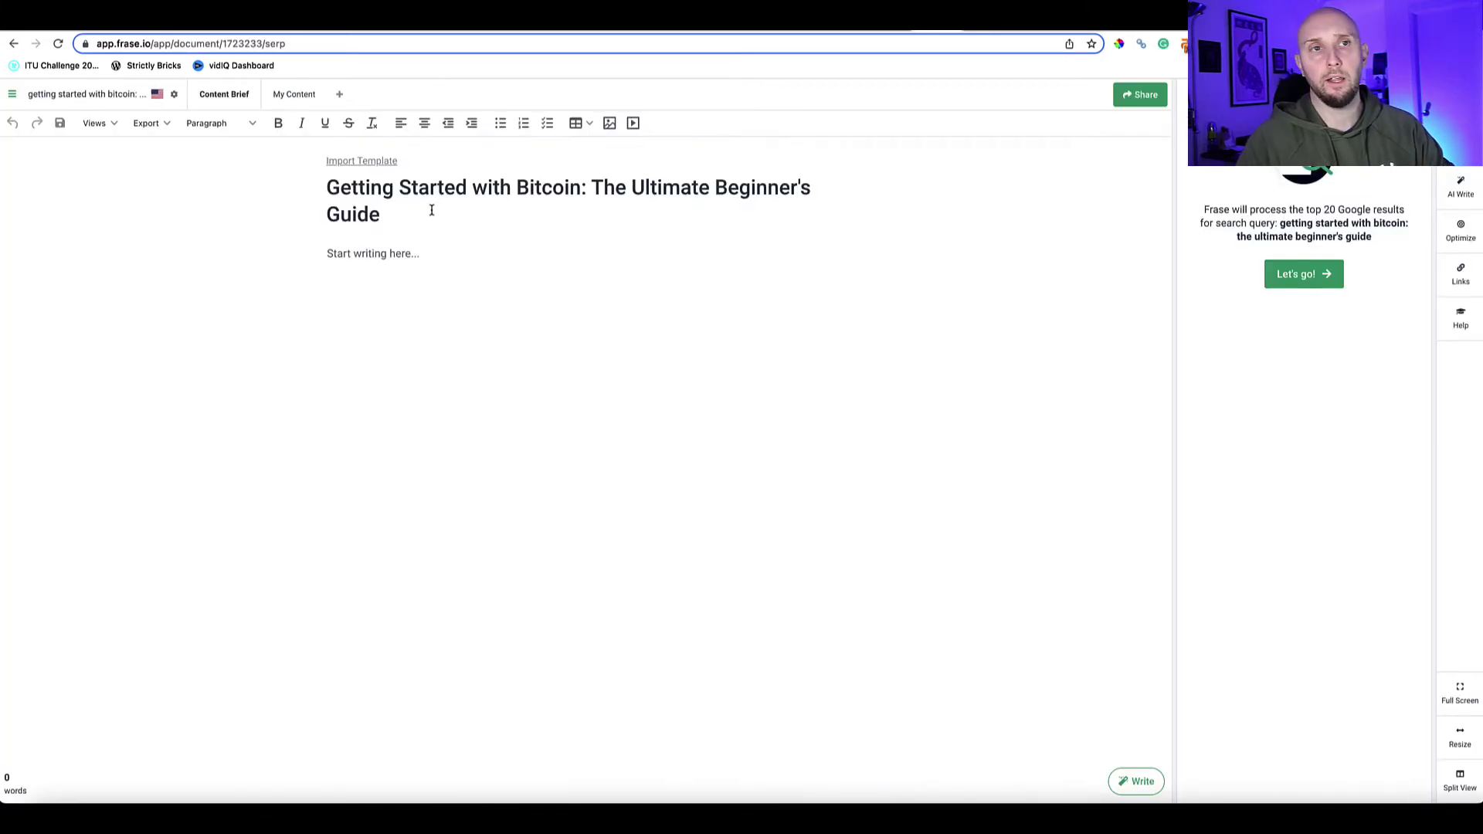
# - Select the 'Getting Started with Bitcoin' heading and start processing its top 20 Google results
pyautogui.moveTo(431, 210); pyautogui.dragTo(322, 189)
pyautogui.click(888, 209)
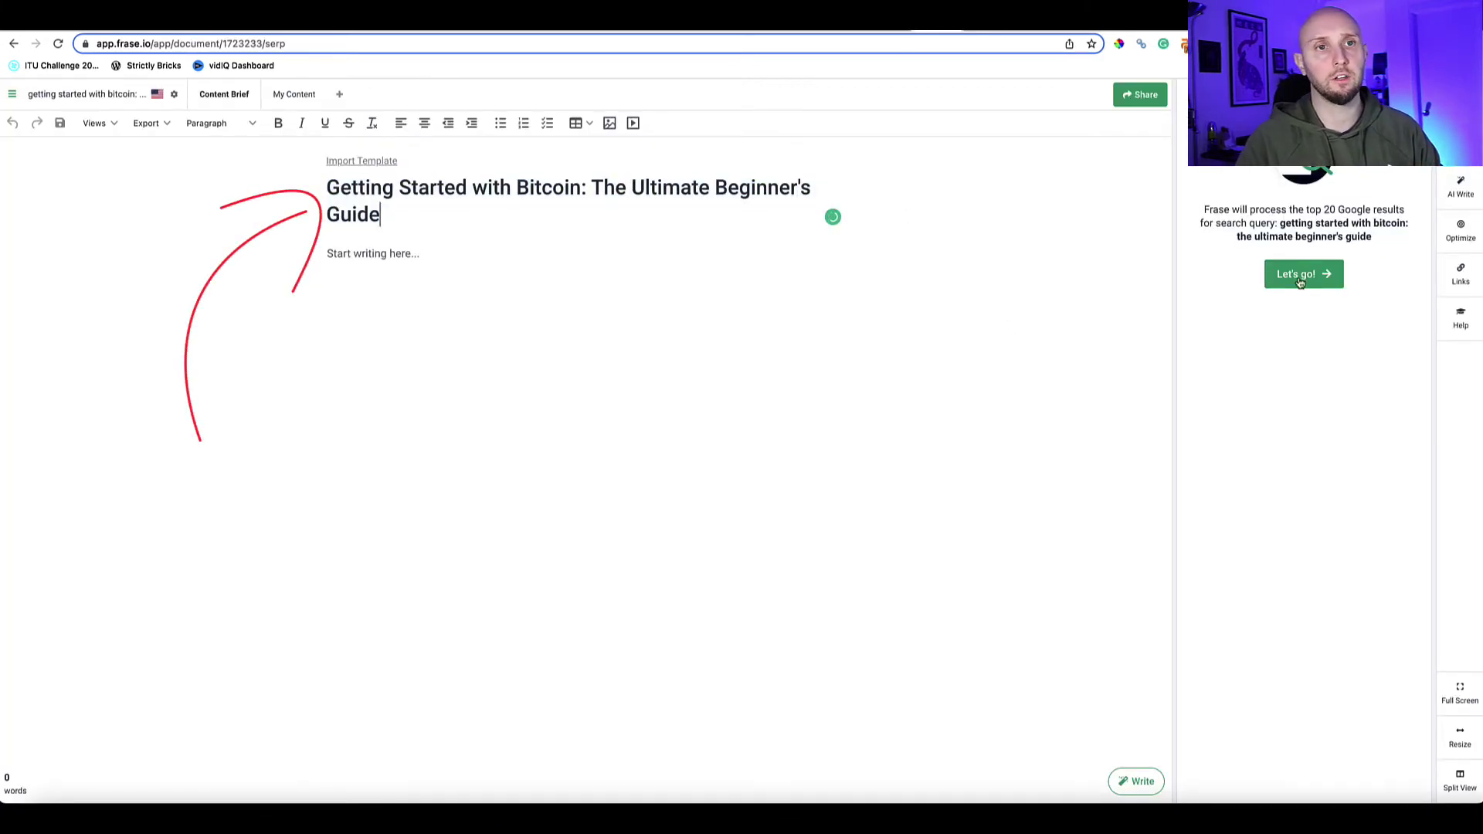
pyautogui.click(1303, 275)
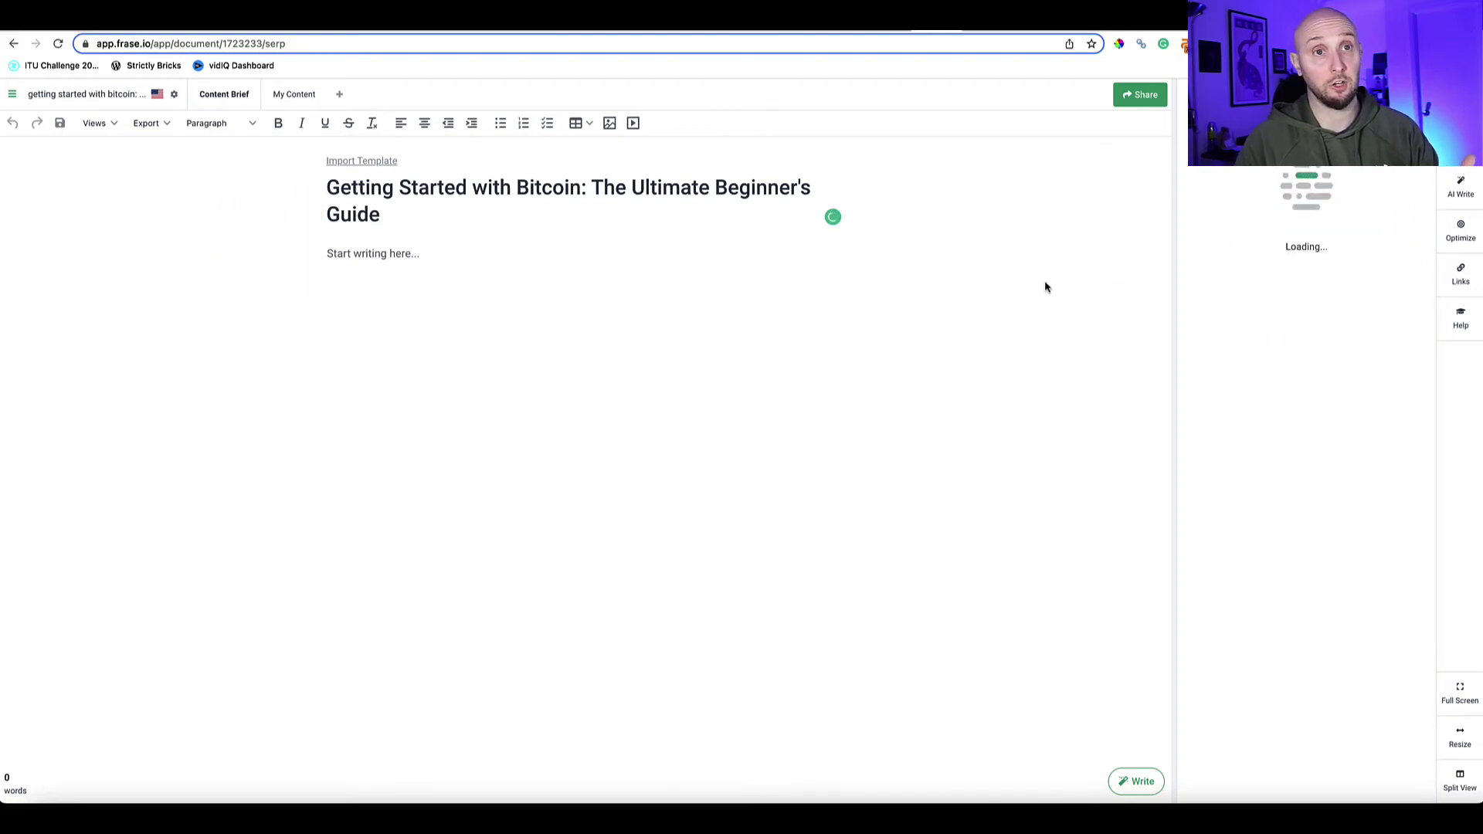